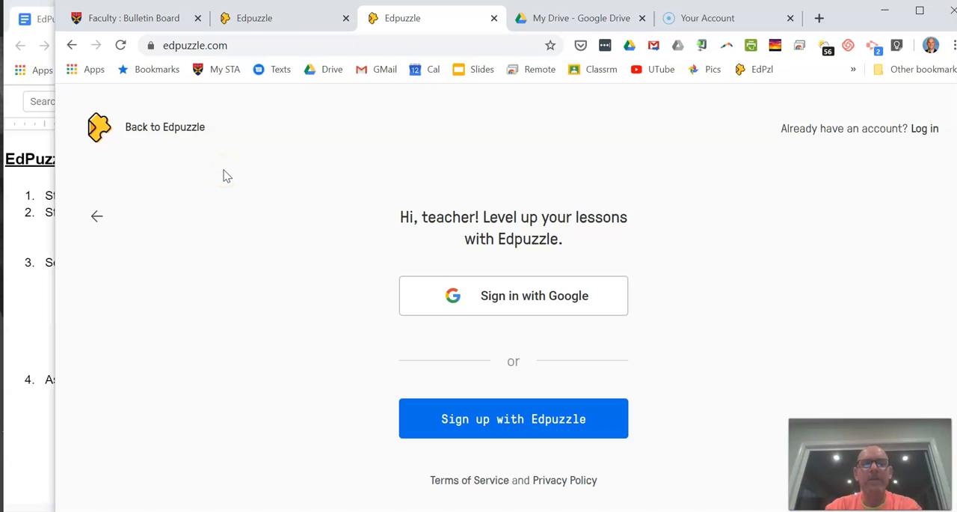
Step: Switch to the signed-in Edpuzzle home page and look through the trending videos
{"action": "left_click", "coordinate": [271, 23]}
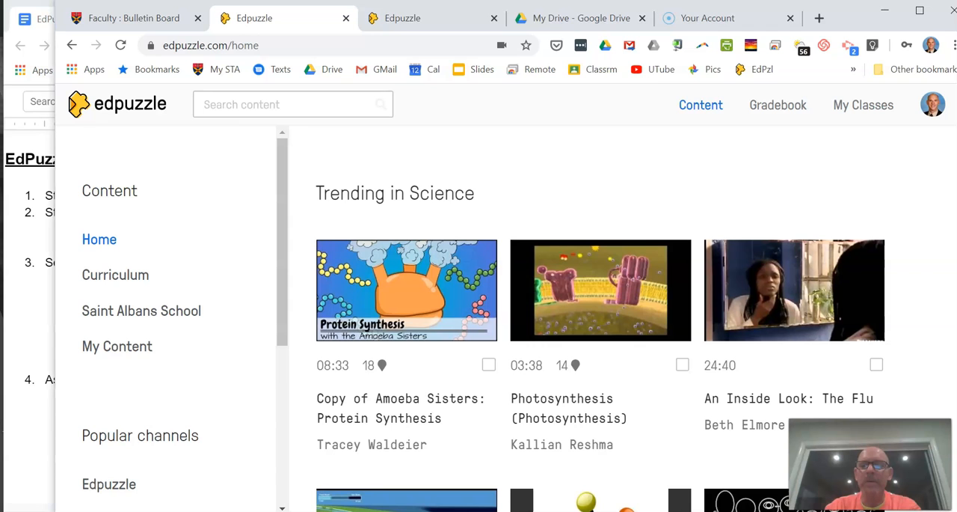
{"action": "scroll", "coordinate": [601, 318], "scroll_direction": "down", "scroll_amount": 3}
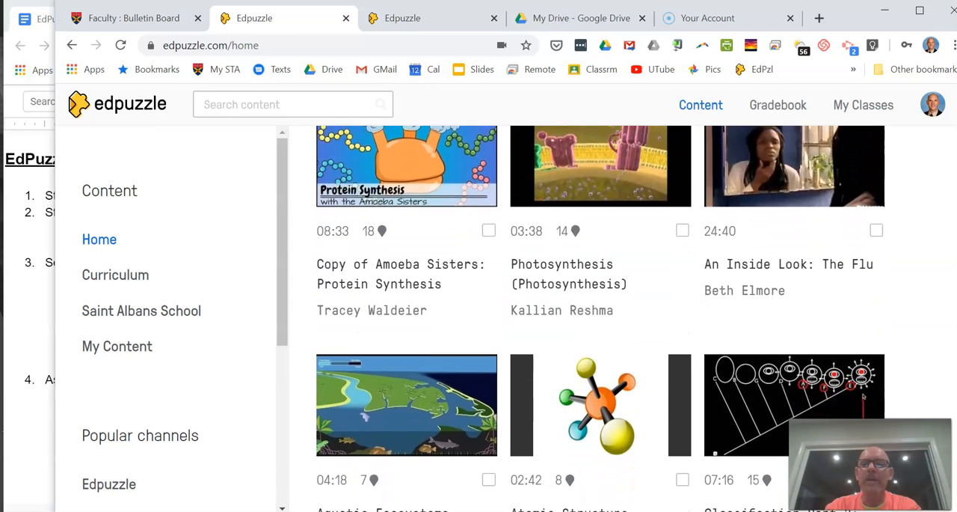
{"action": "scroll", "coordinate": [601, 318], "scroll_direction": "down", "scroll_amount": 5}
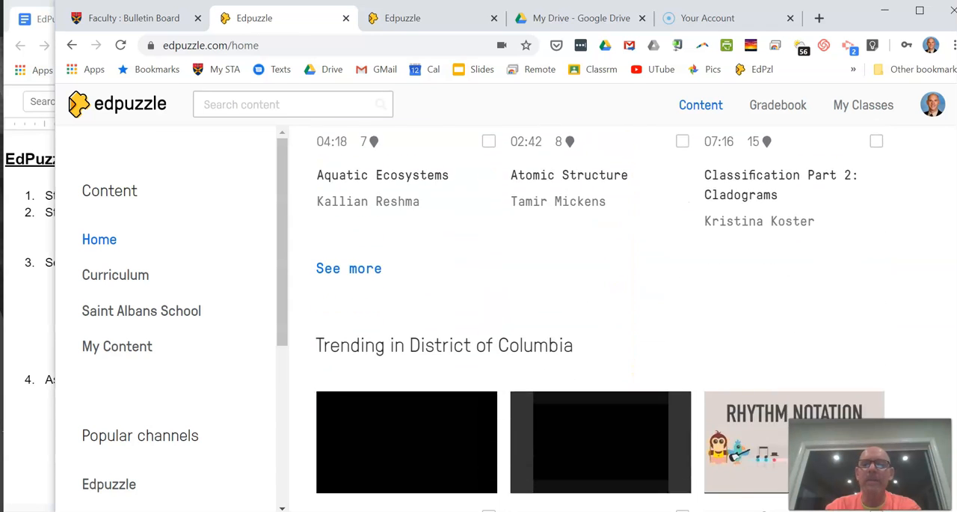
{"action": "scroll", "coordinate": [601, 319], "scroll_direction": "down", "scroll_amount": 3}
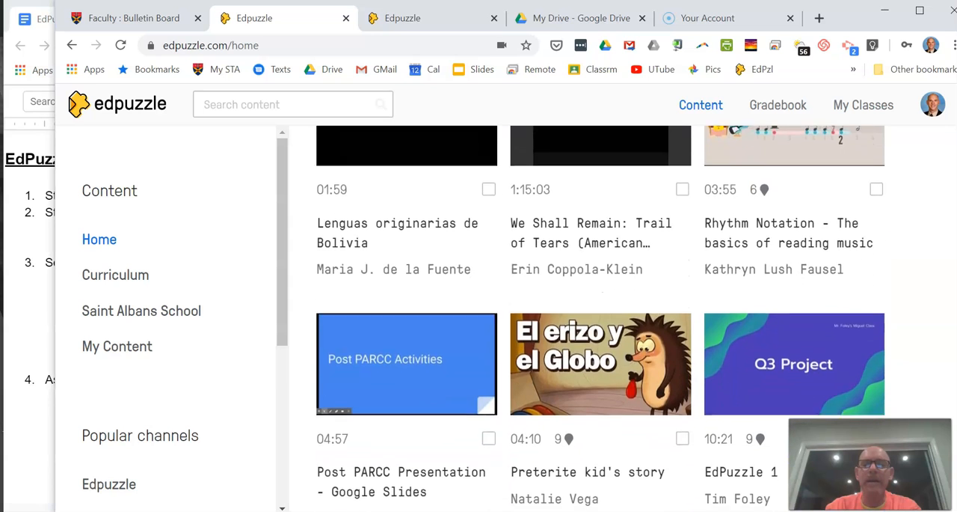
{"action": "scroll", "coordinate": [600, 319], "scroll_direction": "up", "scroll_amount": 8}
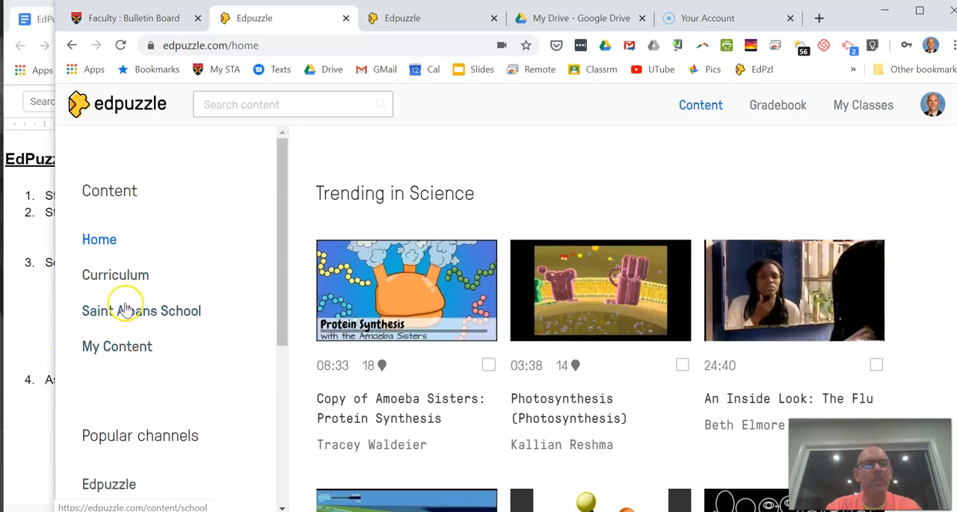
Step: Open the My Content library and look over the existing folders
{"action": "left_click", "coordinate": [117, 348]}
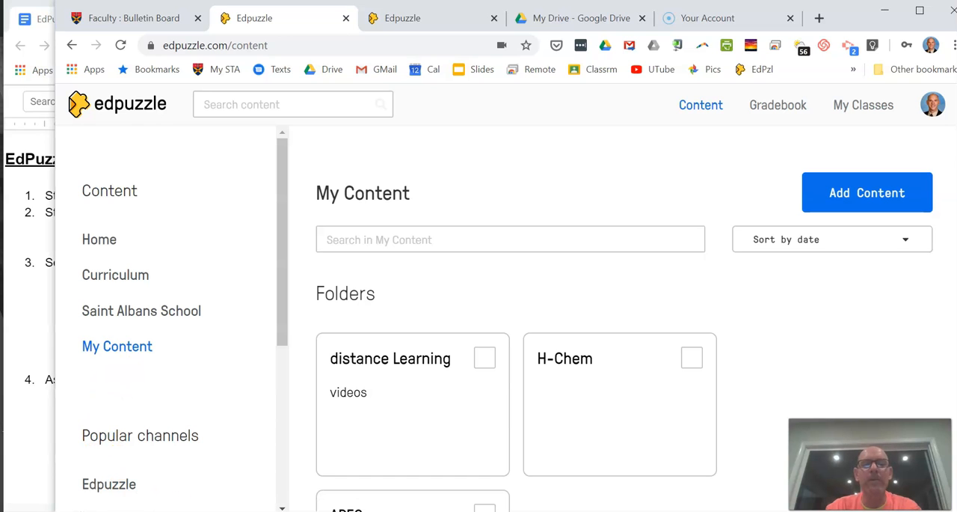
{"action": "scroll", "coordinate": [625, 321], "scroll_direction": "down", "scroll_amount": 3}
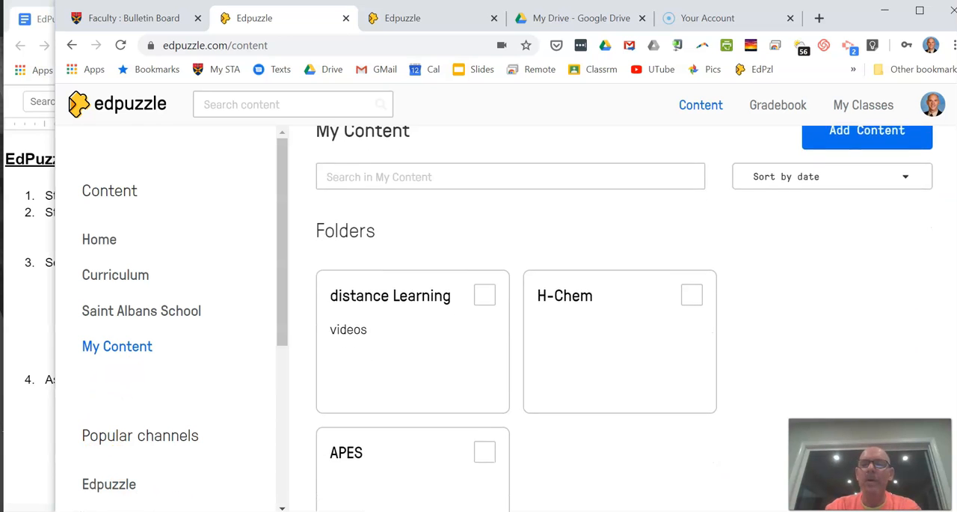
{"action": "scroll", "coordinate": [625, 322], "scroll_direction": "up", "scroll_amount": 1}
{"action": "scroll", "coordinate": [625, 322], "scroll_direction": "up", "scroll_amount": 2}
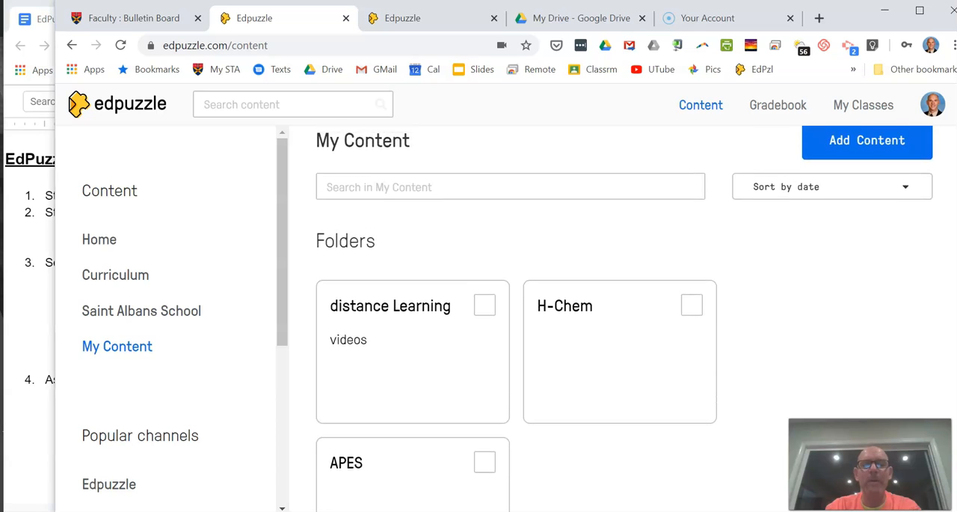
{"action": "scroll", "coordinate": [624, 322], "scroll_direction": "down", "scroll_amount": 2}
{"action": "scroll", "coordinate": [924, 259], "scroll_direction": "down", "scroll_amount": 1}
{"action": "scroll", "coordinate": [924, 260], "scroll_direction": "up", "scroll_amount": 2}
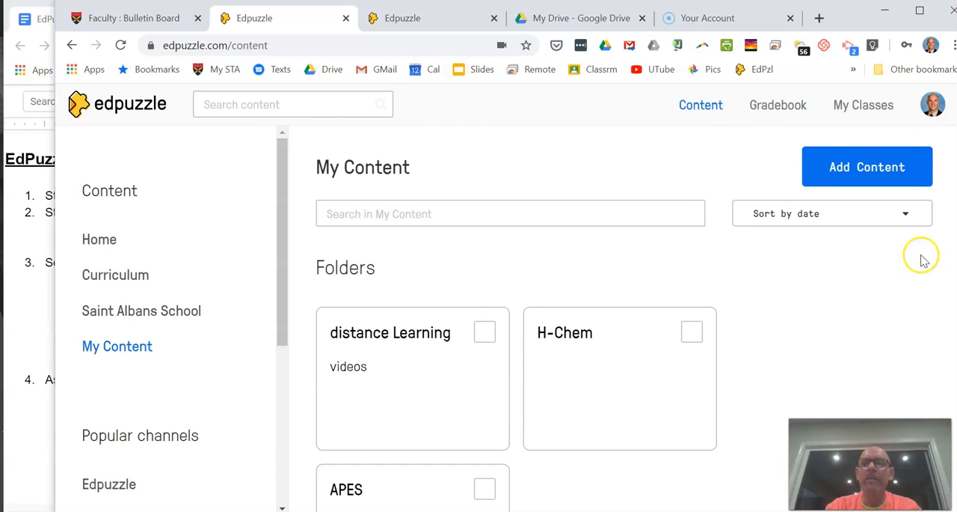
Step: Create a new content folder named Edpuzzle with the description "videos"
{"action": "left_click", "coordinate": [866, 178]}
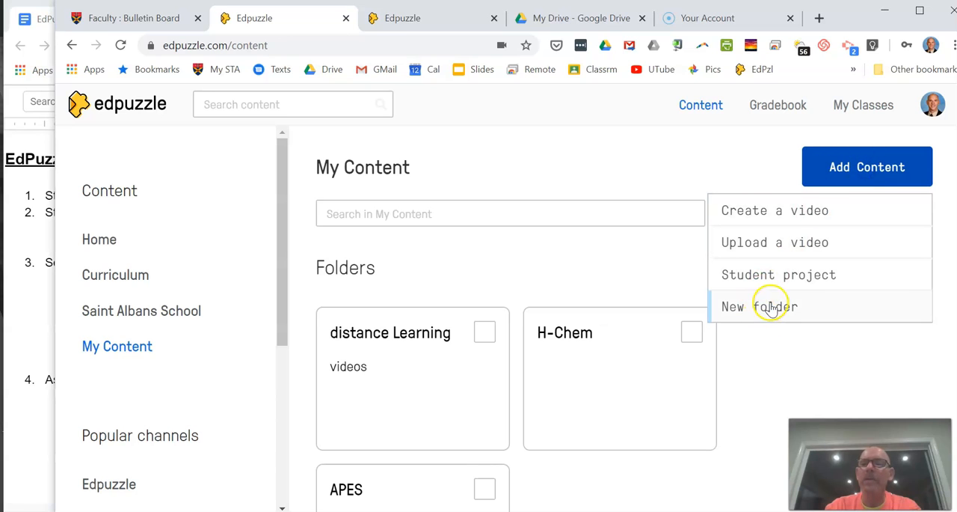
{"action": "left_click", "coordinate": [770, 307]}
{"action": "left_click", "coordinate": [397, 306]}
{"action": "type", "text": "Edpuzzle"}
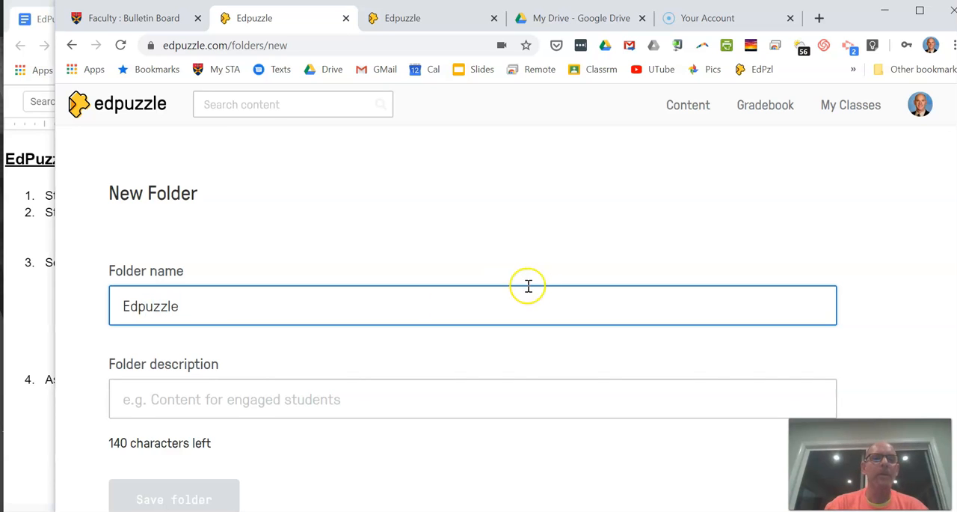
{"action": "left_click", "coordinate": [374, 406]}
{"action": "type", "text": "videos"}
{"action": "left_click", "coordinate": [129, 504]}
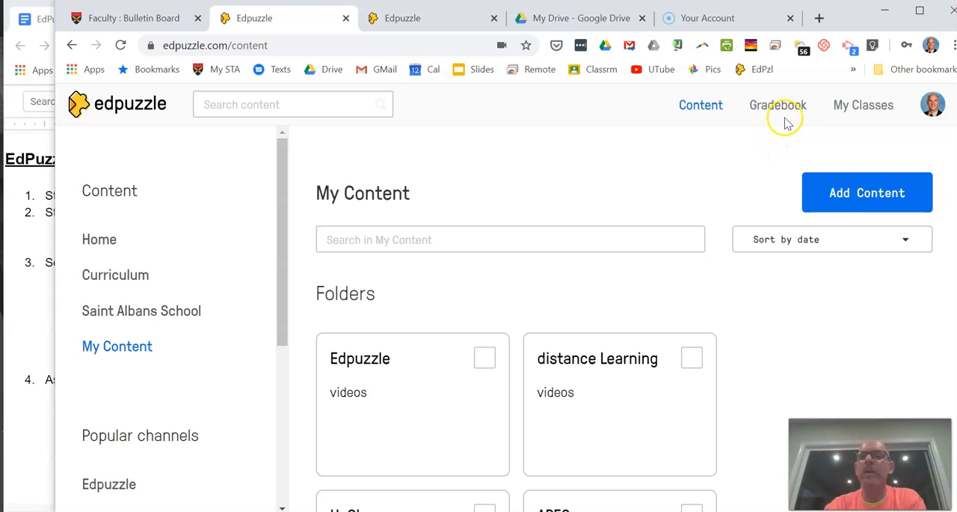
Step: Create a new Classic class named "Honors Chem 2020" with the description "COVID-19 Response"
{"action": "left_click", "coordinate": [862, 108]}
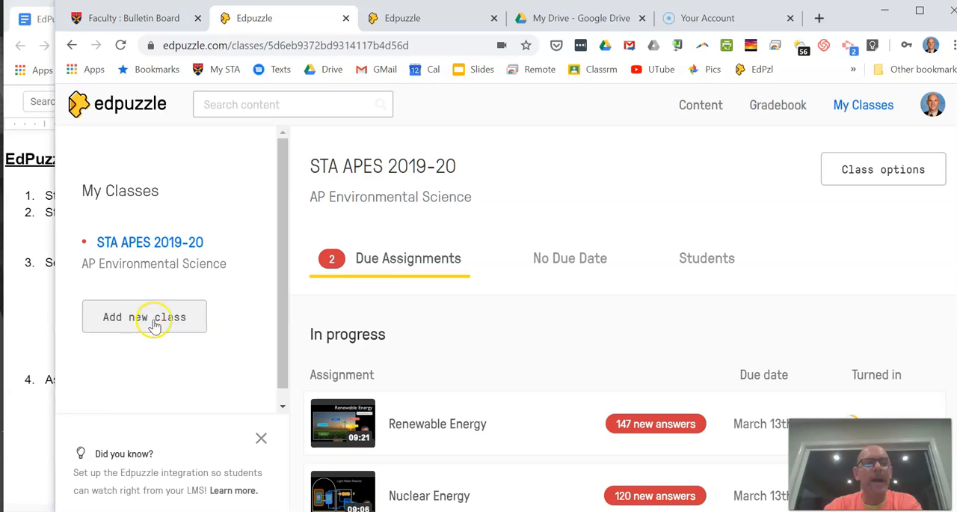
{"action": "left_click", "coordinate": [146, 321]}
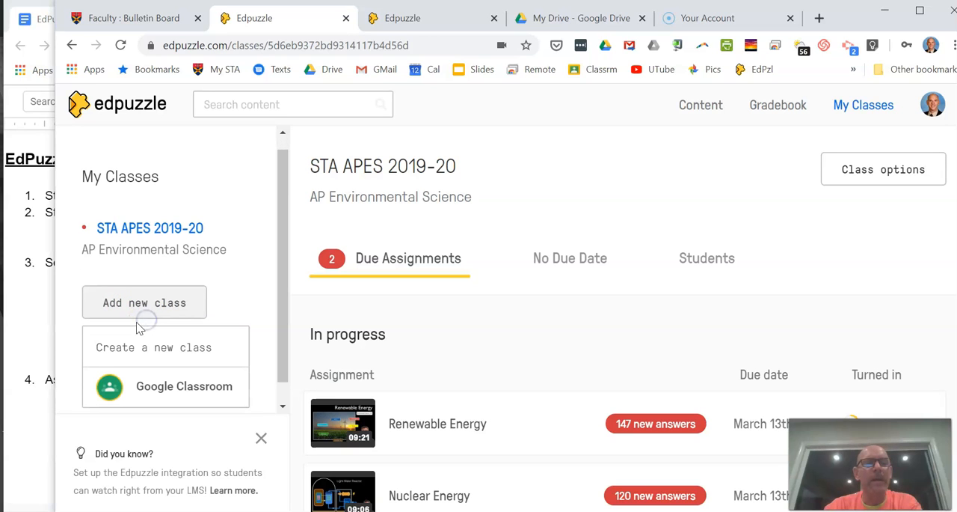
{"action": "left_click", "coordinate": [159, 349]}
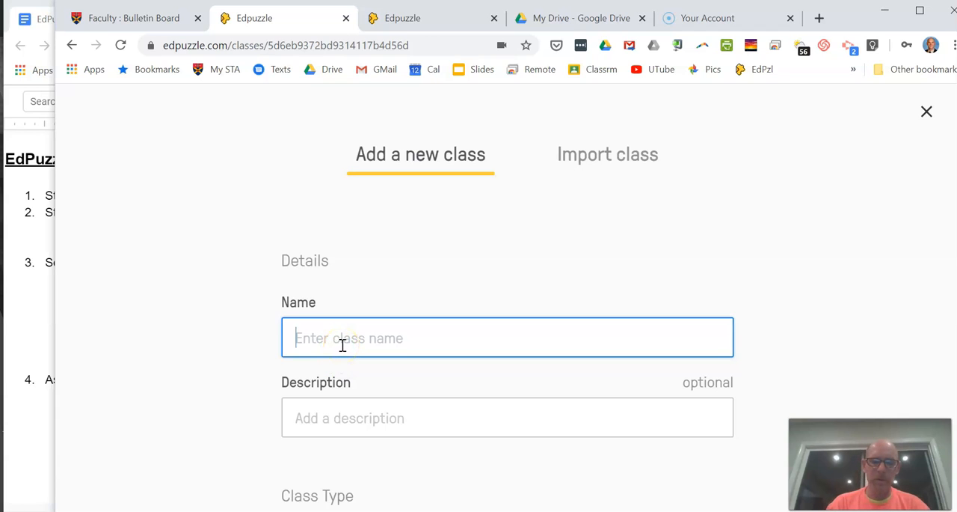
{"action": "type", "text": "Honors Chem"}
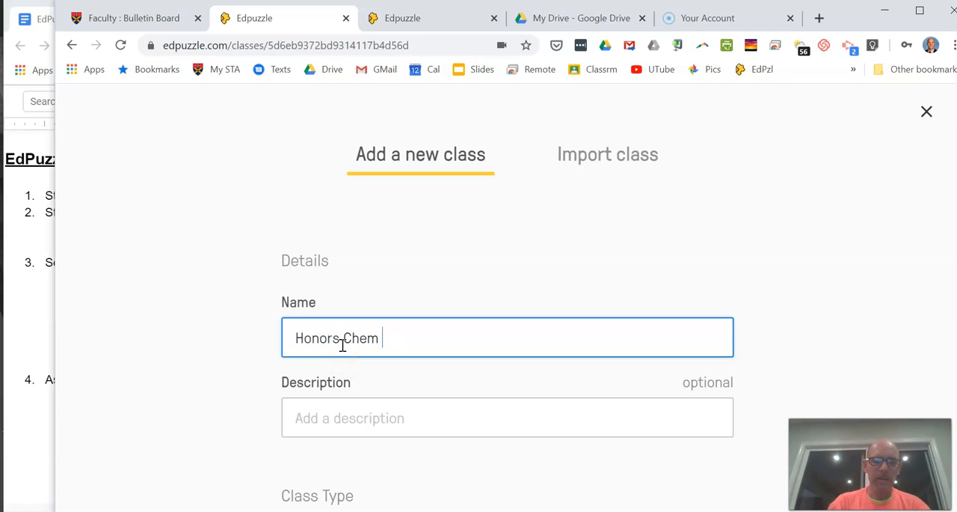
{"action": "left_click", "coordinate": [531, 419]}
{"action": "type", "text": "COVID-19 Response"}
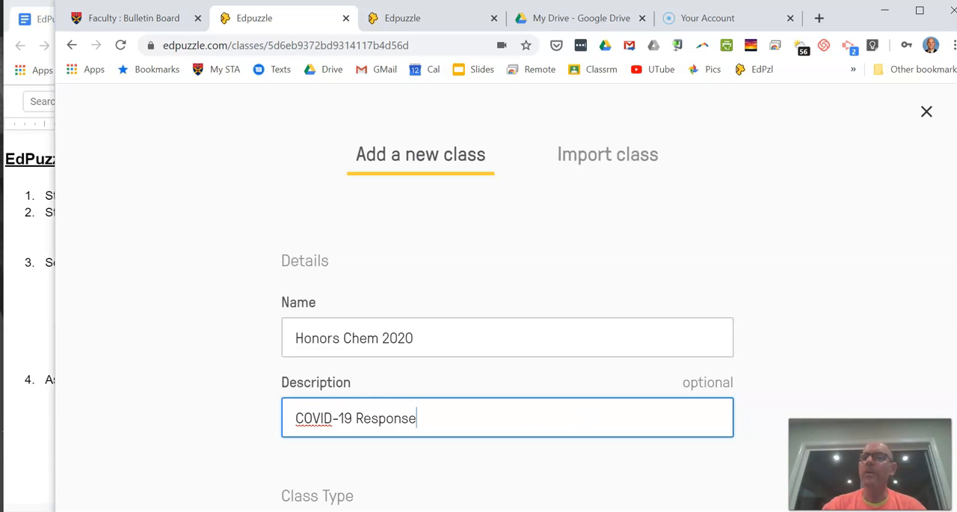
{"action": "scroll", "coordinate": [940, 385], "scroll_direction": "down", "scroll_amount": 4}
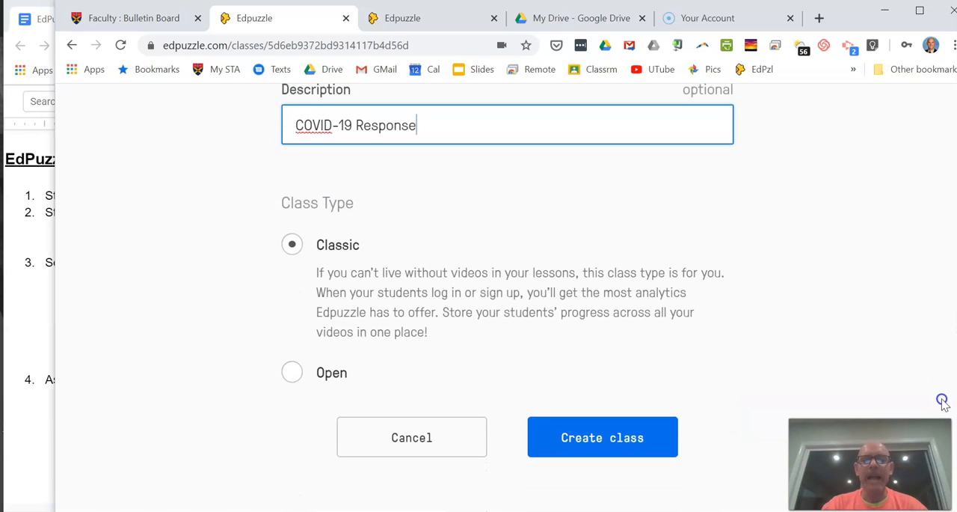
{"action": "left_click", "coordinate": [601, 436]}
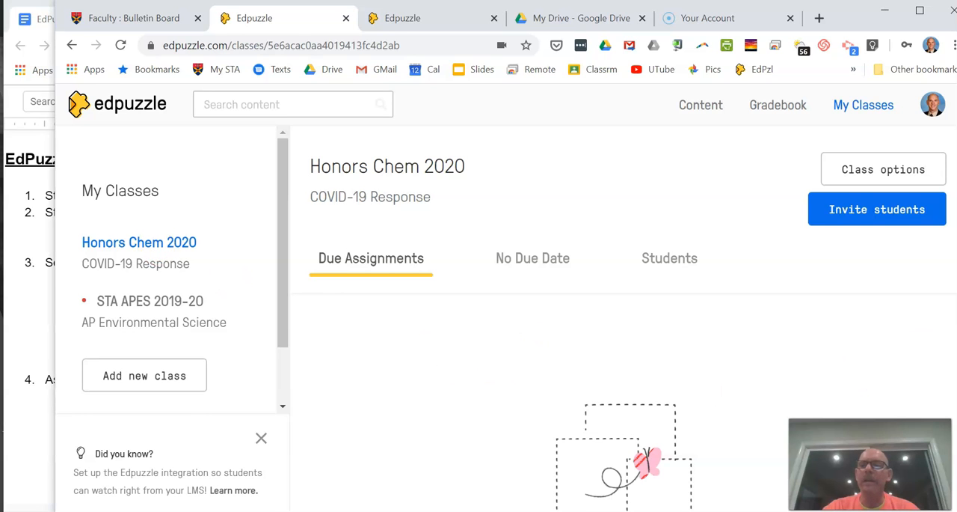
Step: Open the student invitation for the Honors Chem 2020 class, highlight its join code, and close the invitation
{"action": "scroll", "coordinate": [625, 314], "scroll_direction": "down", "scroll_amount": 2}
{"action": "scroll", "coordinate": [625, 314], "scroll_direction": "up", "scroll_amount": 2}
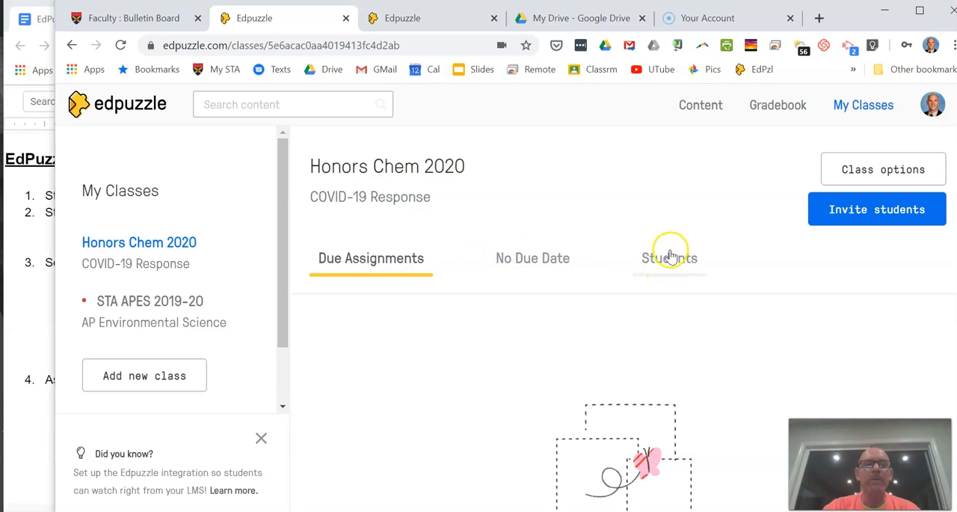
{"action": "left_click", "coordinate": [875, 212]}
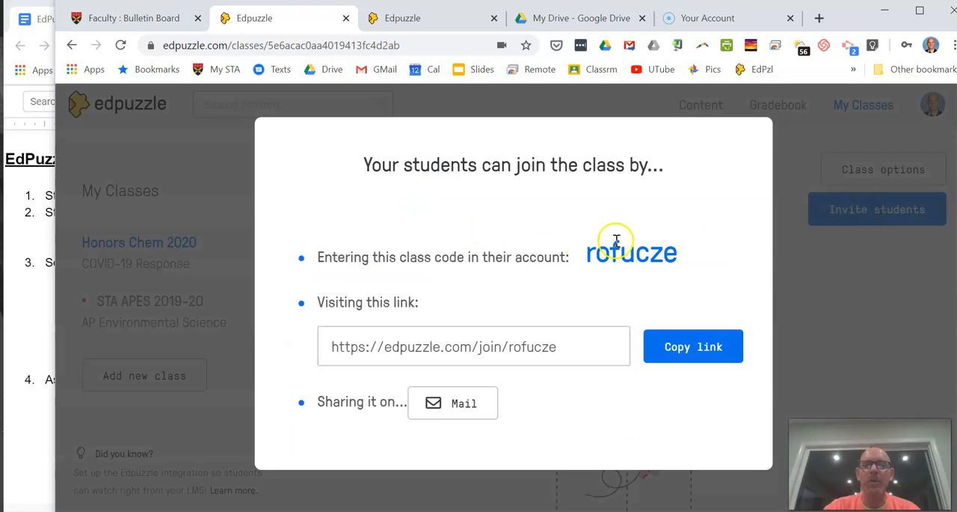
{"action": "left_click_drag", "start_coordinate": [680, 254], "coordinate": [599, 252]}
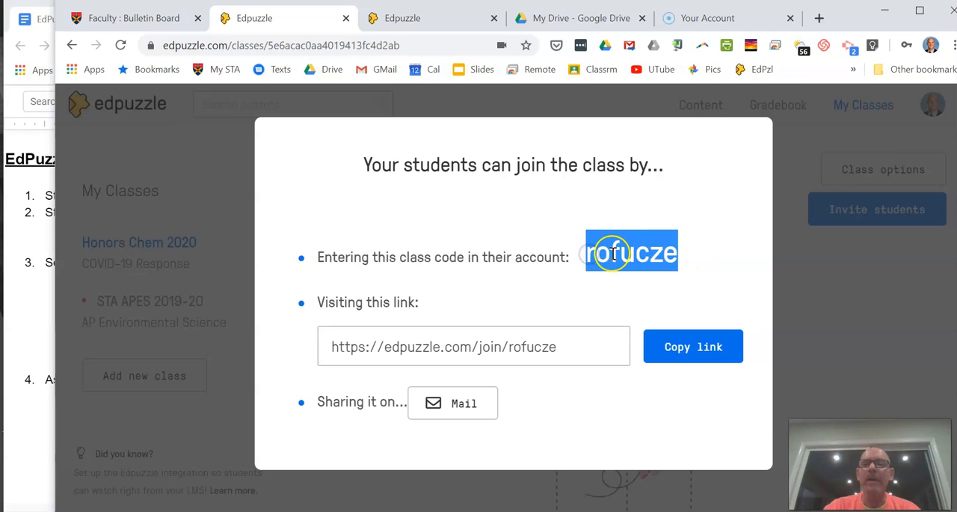
{"action": "right_click", "coordinate": [614, 253]}
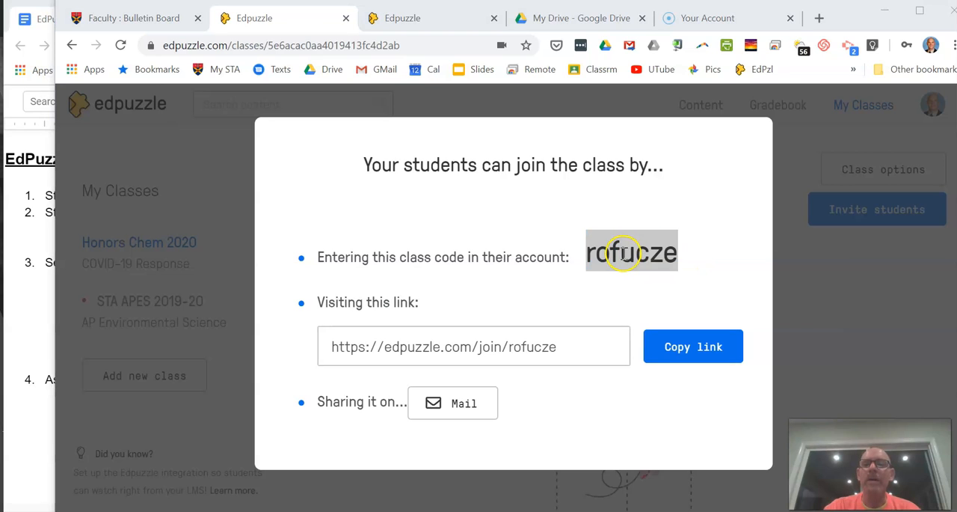
{"action": "left_click", "coordinate": [693, 257]}
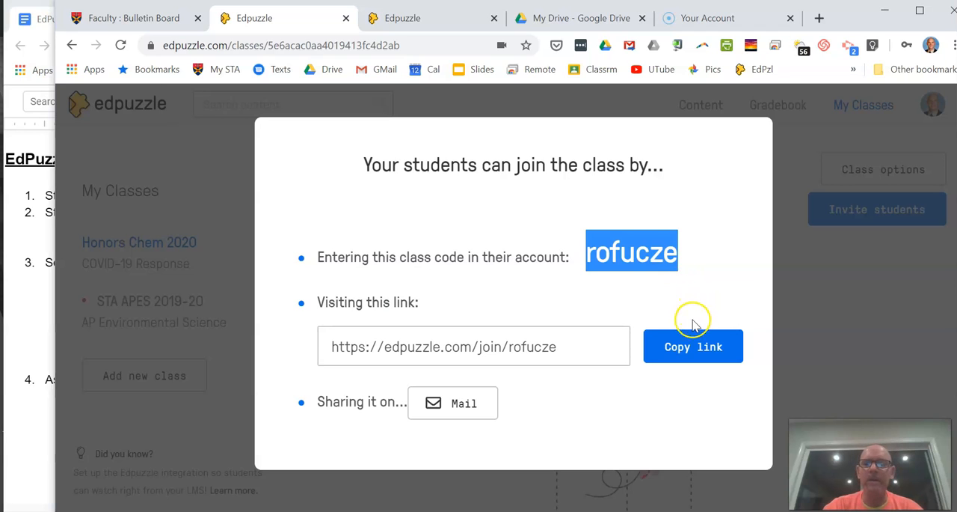
{"action": "left_click", "coordinate": [795, 369]}
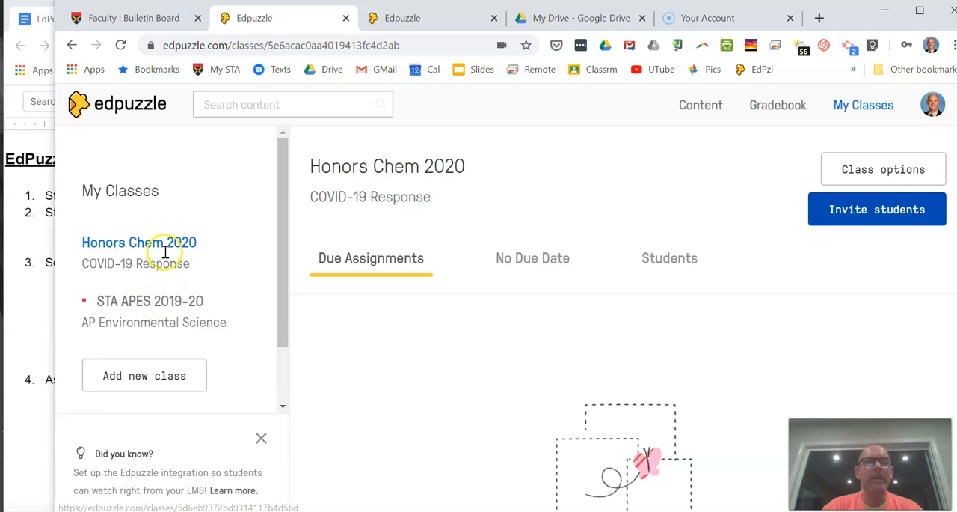
Step: View the STA APES 2019-20 class, check the "EdPuzzle - Distance Learning" outline in Google Docs, and return to Edpuzzle
{"action": "left_click", "coordinate": [168, 304]}
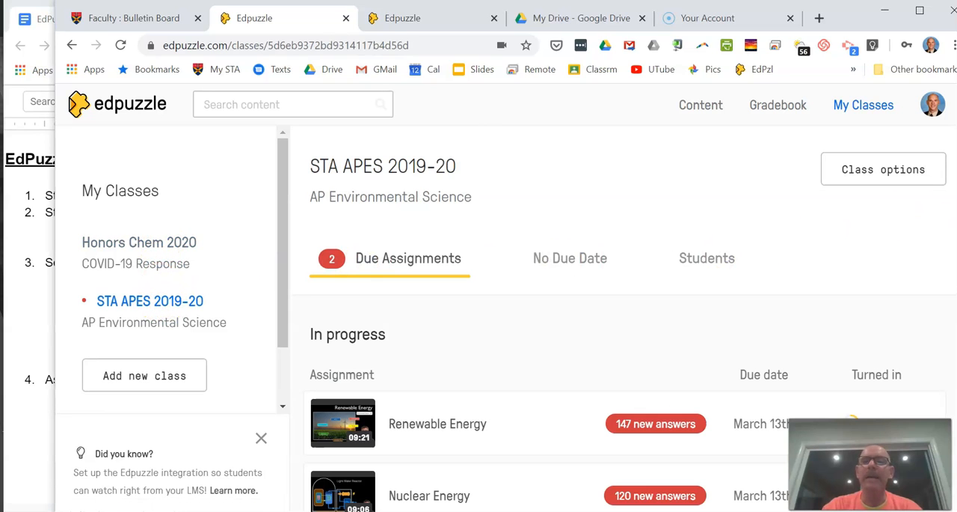
{"action": "left_click", "coordinate": [21, 306]}
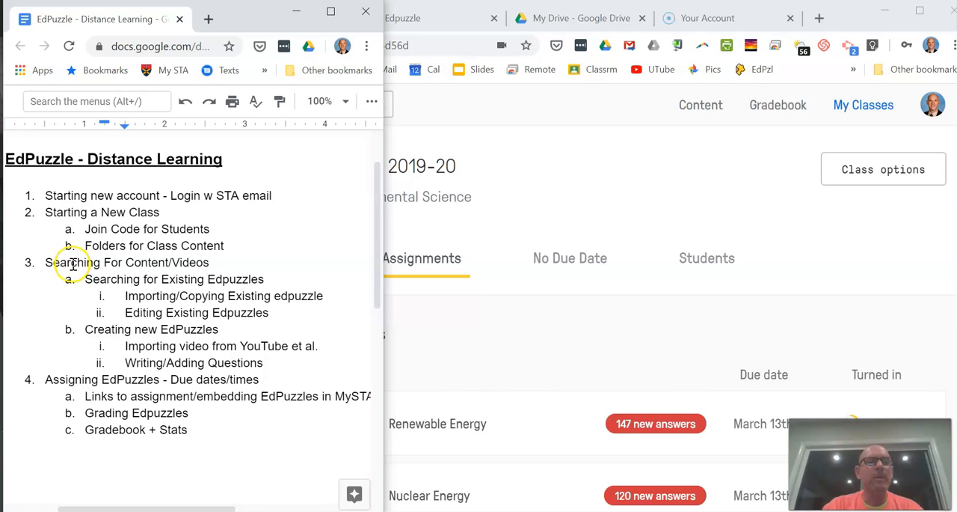
{"action": "left_click", "coordinate": [575, 192]}
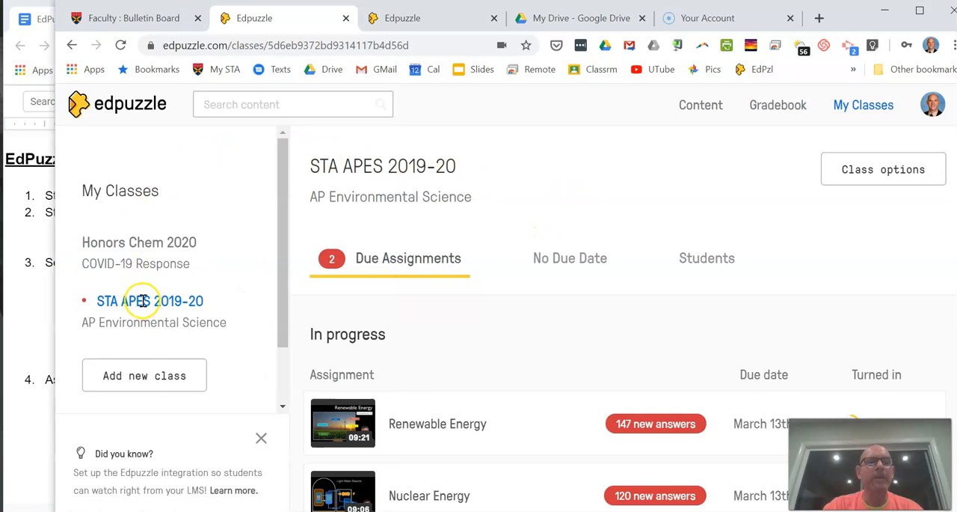
Step: Search the Edpuzzle content library for "REDOX" and look through the resulting videos
{"action": "left_click", "coordinate": [706, 107]}
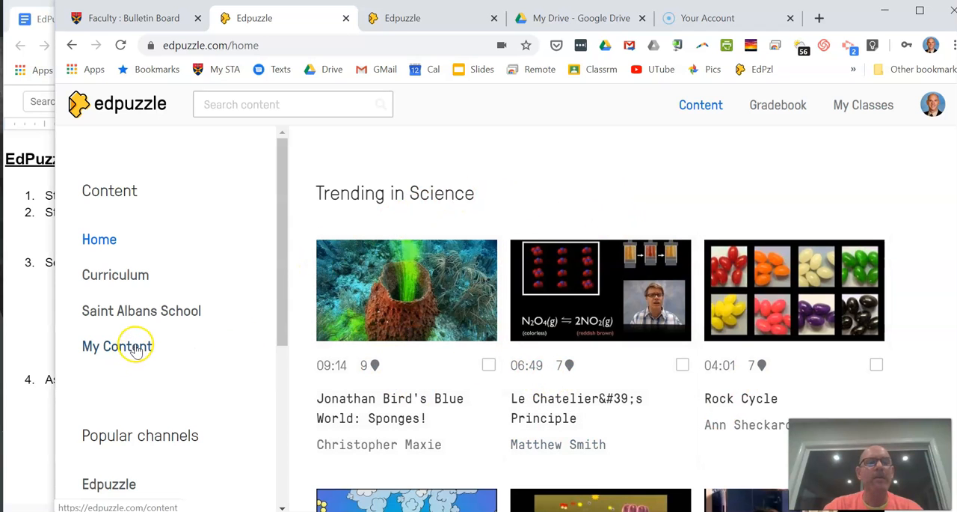
{"action": "left_click", "coordinate": [246, 104]}
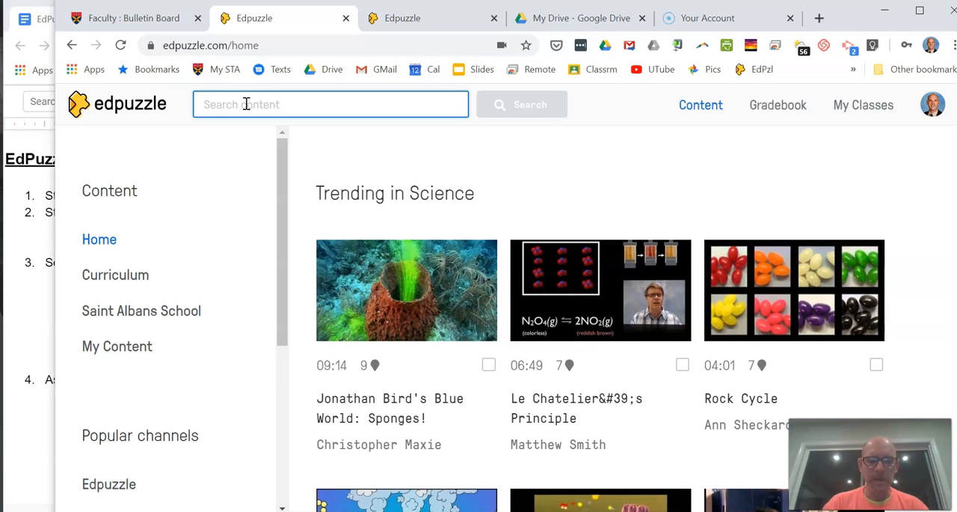
{"action": "type", "text": "RE"}
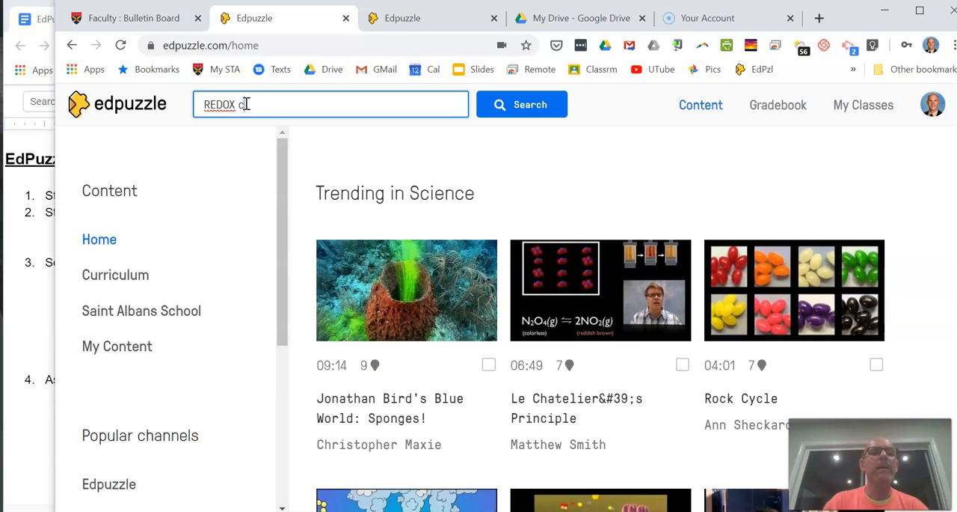
{"action": "type", "text": "DOX"}
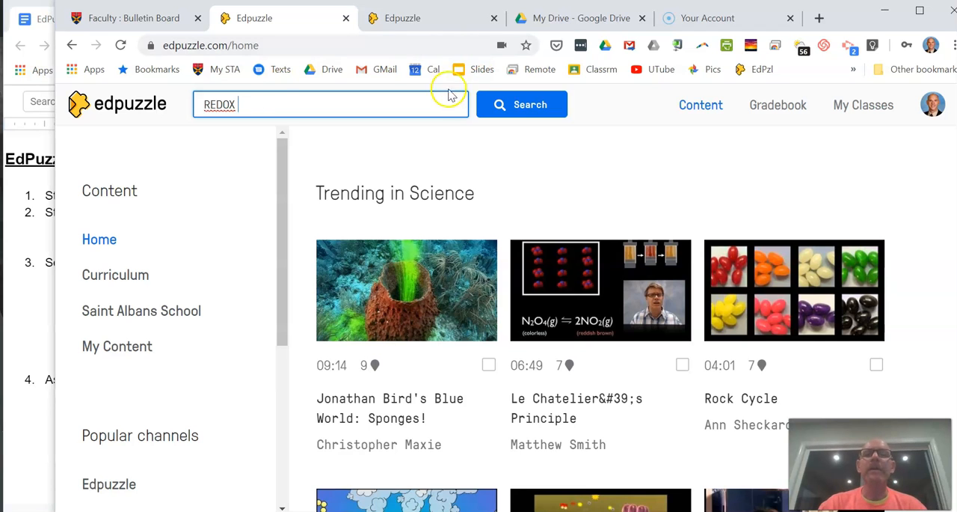
{"action": "left_click", "coordinate": [513, 108]}
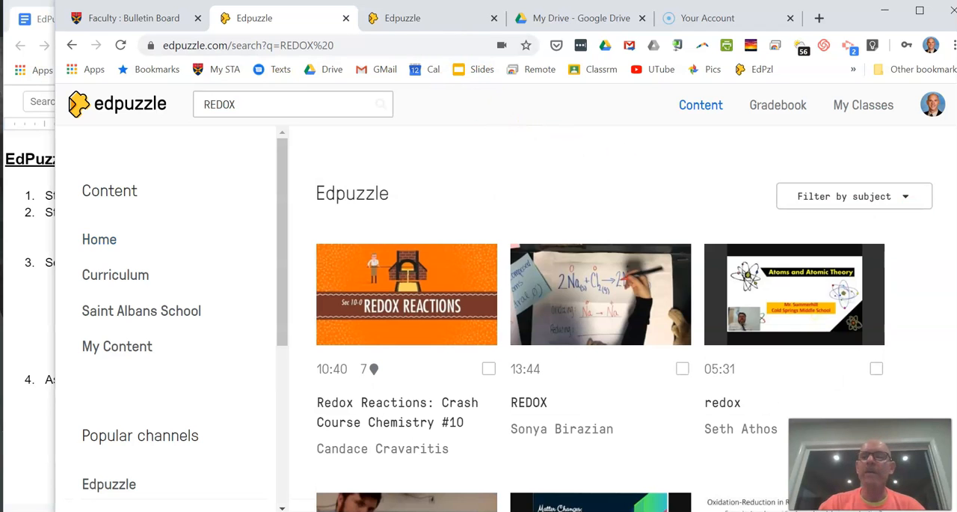
{"action": "scroll", "coordinate": [624, 322], "scroll_direction": "down", "scroll_amount": 1}
{"action": "scroll", "coordinate": [624, 322], "scroll_direction": "up", "scroll_amount": 1}
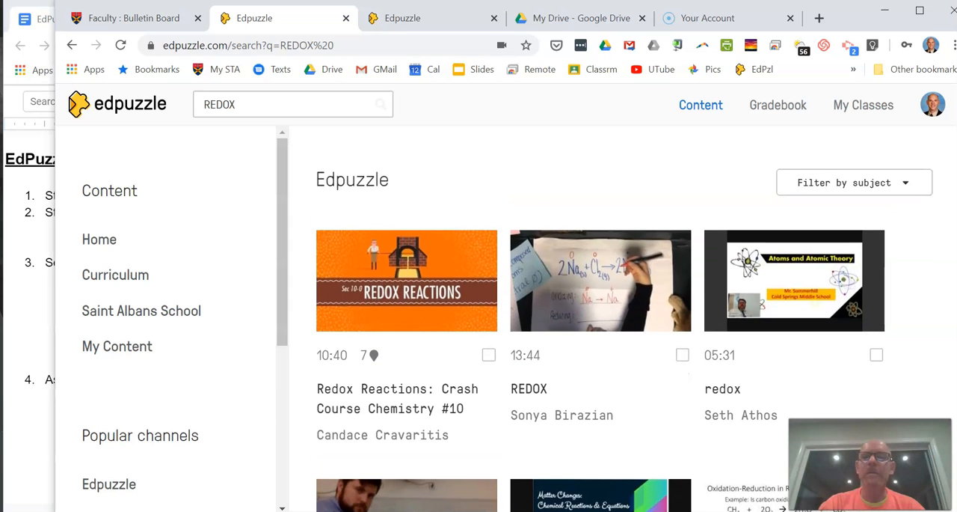
{"action": "scroll", "coordinate": [624, 321], "scroll_direction": "down", "scroll_amount": 1}
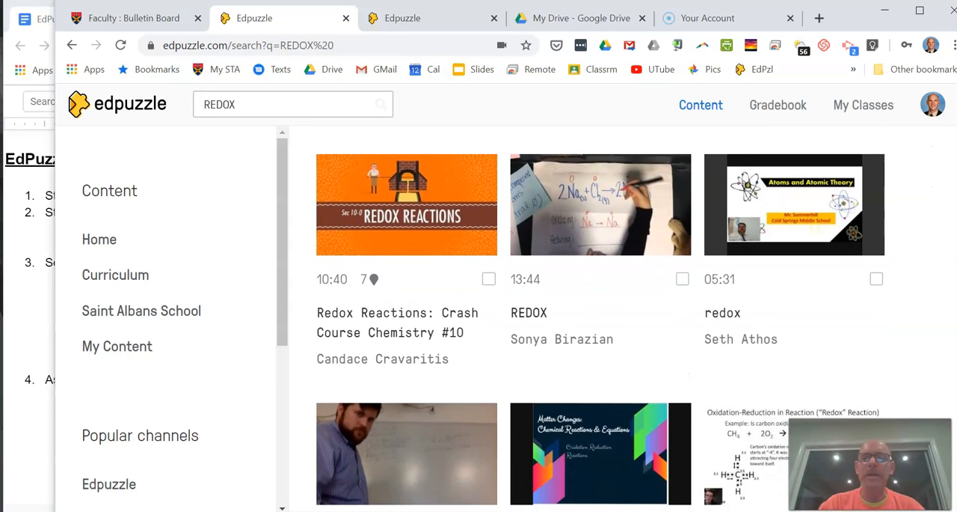
Step: Examine the top videos in the redox search results, comparing their lengths and embedded question counts
{"action": "scroll", "coordinate": [941, 180], "scroll_direction": "up", "scroll_amount": 1}
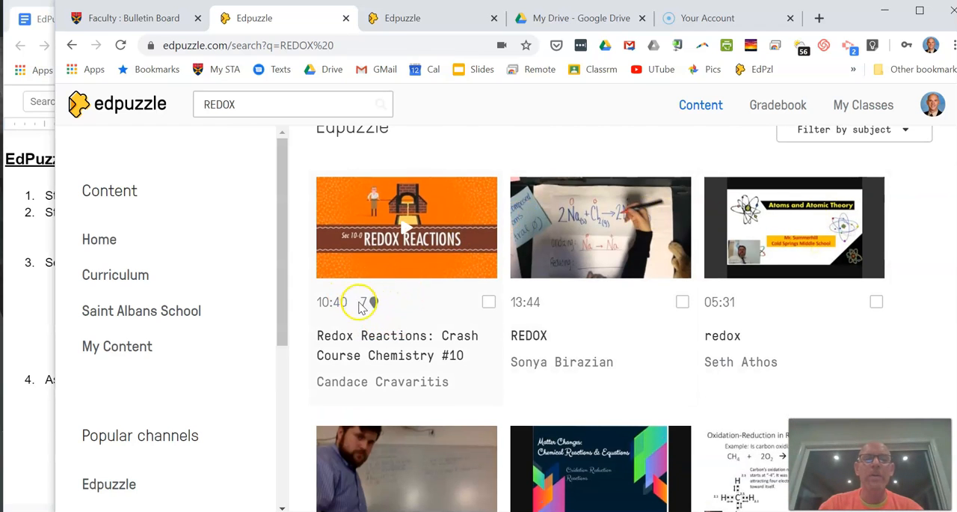
{"action": "mouse_move", "coordinate": [380, 314]}
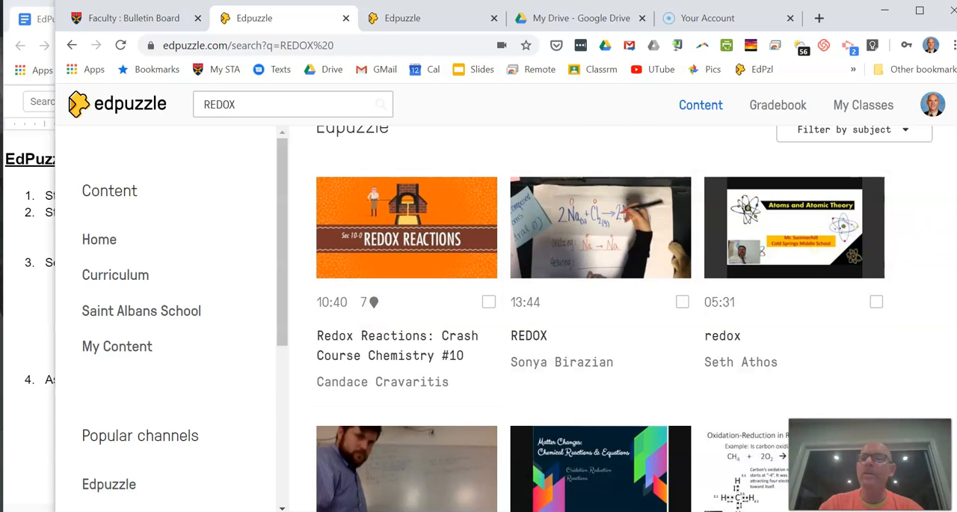
{"action": "scroll", "coordinate": [600, 300], "scroll_direction": "up", "scroll_amount": 1}
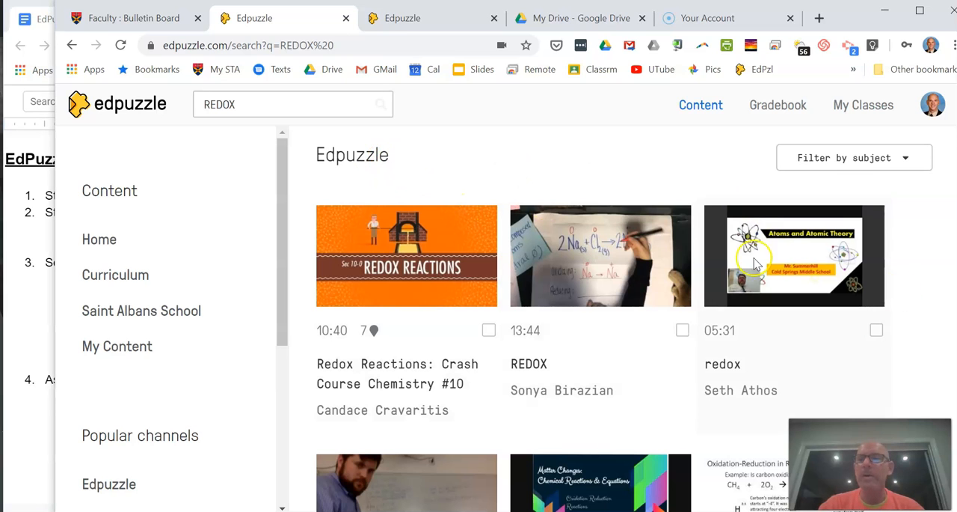
{"action": "scroll", "coordinate": [624, 319], "scroll_direction": "down", "scroll_amount": 2}
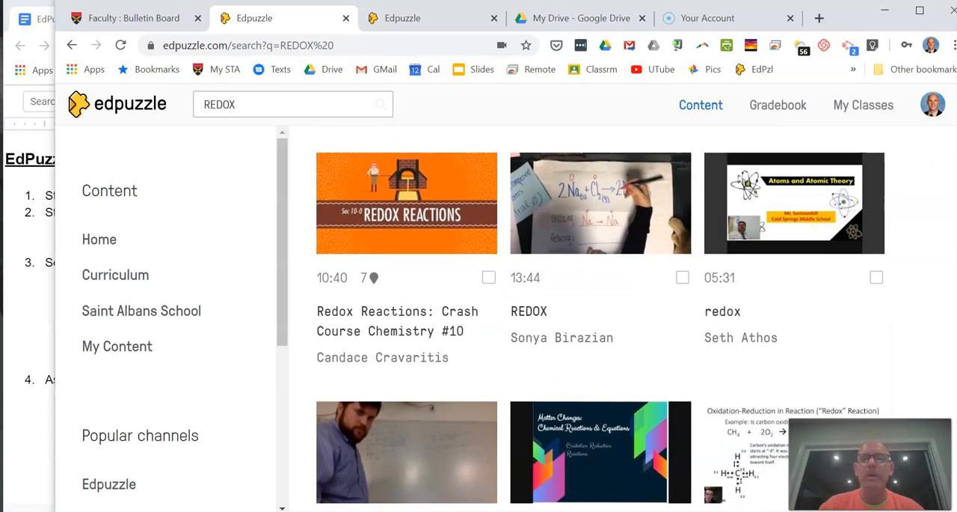
{"action": "scroll", "coordinate": [625, 318], "scroll_direction": "up", "scroll_amount": 2}
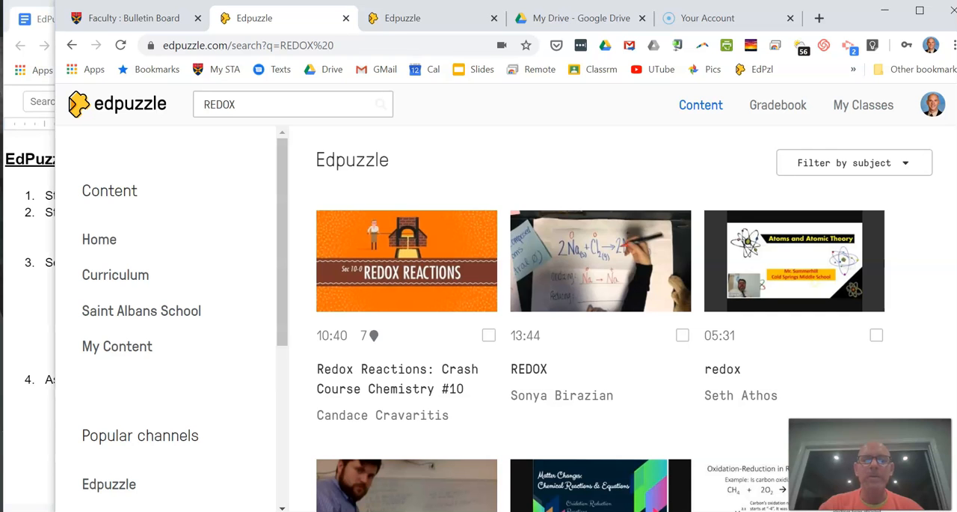
{"action": "scroll", "coordinate": [624, 325], "scroll_direction": "down", "scroll_amount": 2}
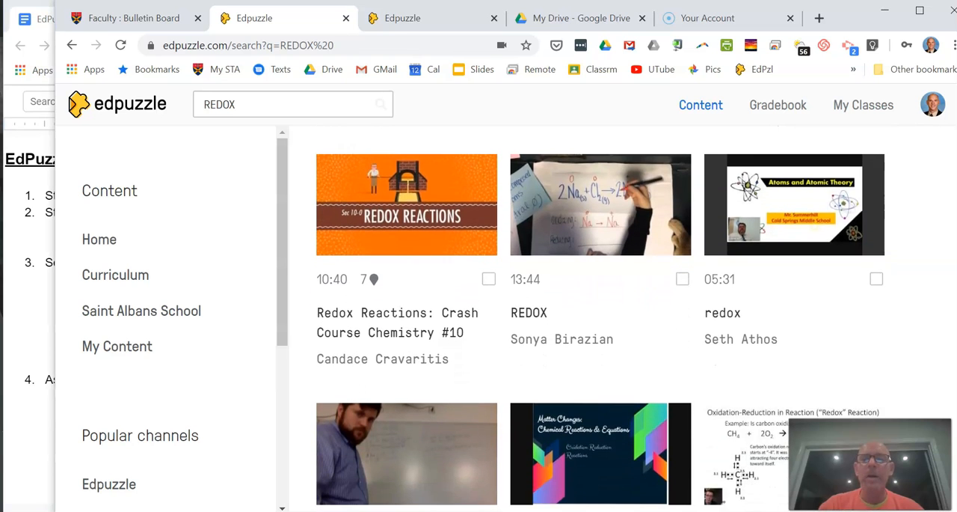
{"action": "scroll", "coordinate": [625, 324], "scroll_direction": "up", "scroll_amount": 2}
{"action": "scroll", "coordinate": [624, 324], "scroll_direction": "down", "scroll_amount": 1}
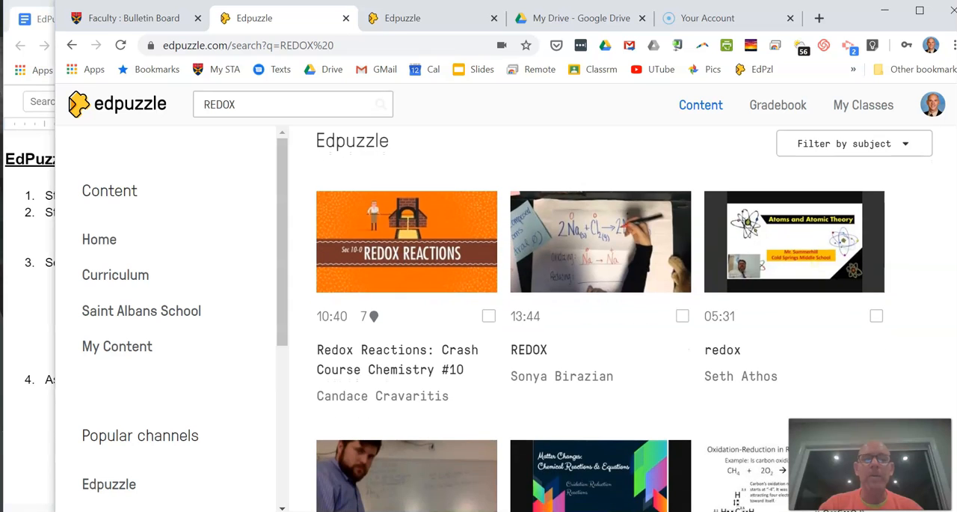
{"action": "scroll", "coordinate": [625, 324], "scroll_direction": "down", "scroll_amount": 1}
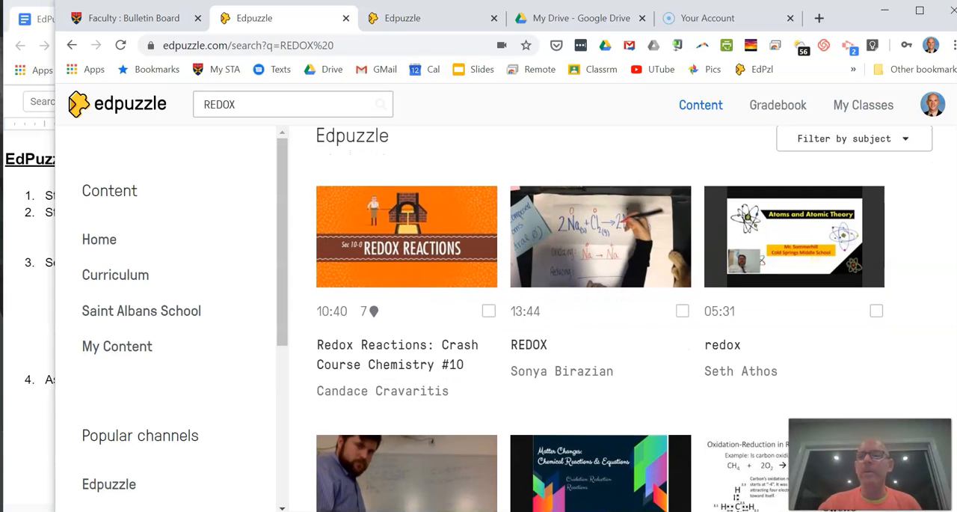
{"action": "scroll", "coordinate": [625, 325], "scroll_direction": "up", "scroll_amount": 1}
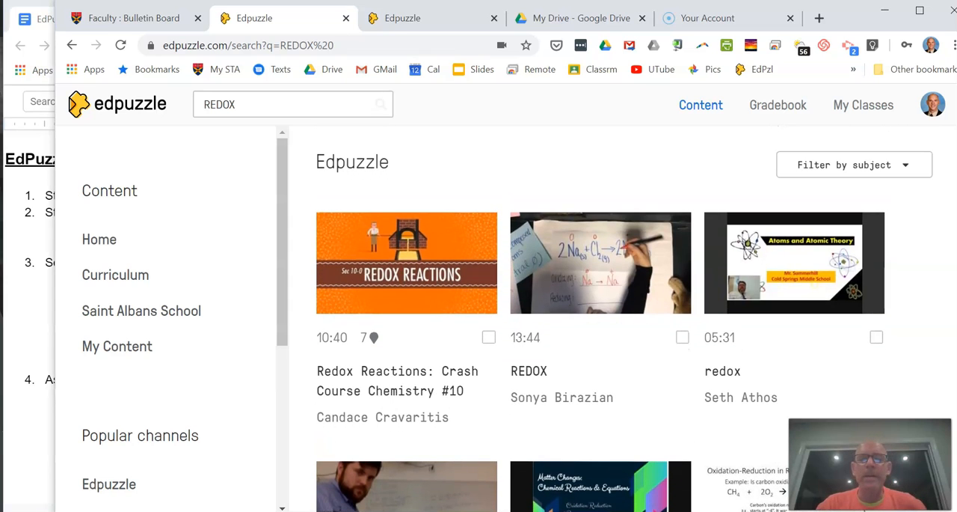
{"action": "scroll", "coordinate": [624, 325], "scroll_direction": "down", "scroll_amount": 1}
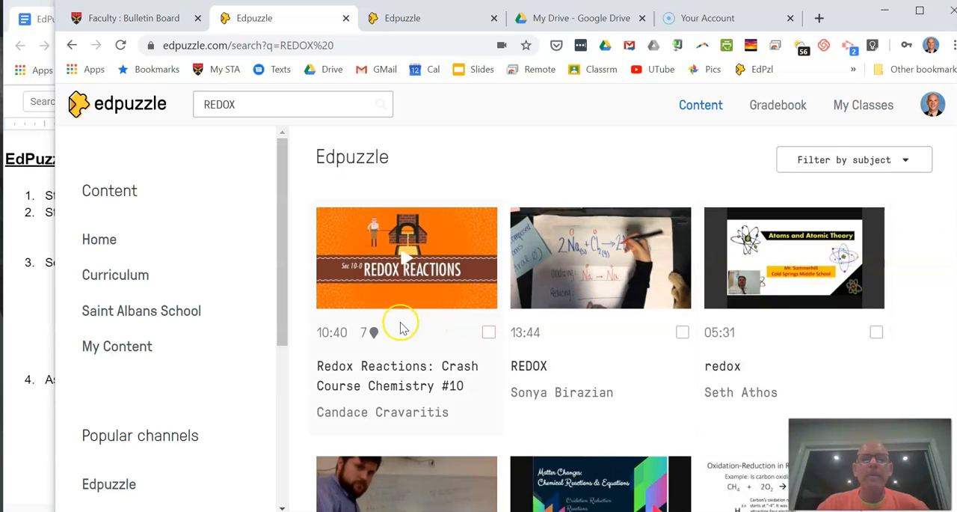
Step: Copy the "Redox Reactions: Crash Course Chemistry #10" lesson to your own content and move the copy into the H-Chem folder
{"action": "left_click", "coordinate": [489, 333]}
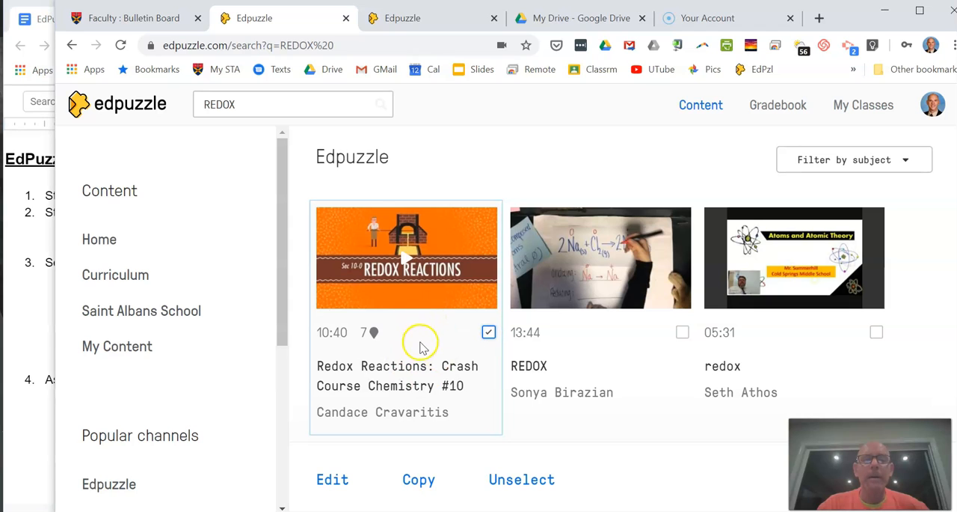
{"action": "left_click", "coordinate": [488, 334]}
{"action": "left_click", "coordinate": [489, 333]}
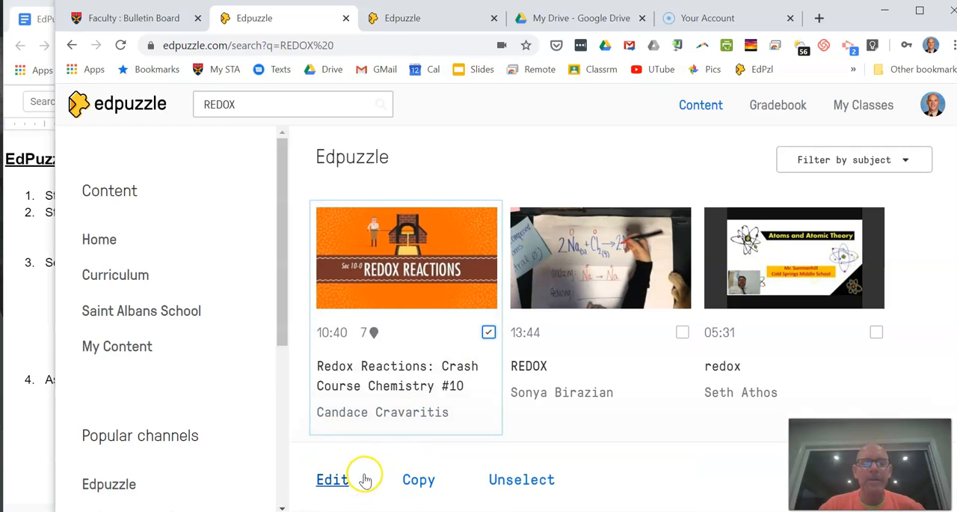
{"action": "left_click", "coordinate": [418, 481]}
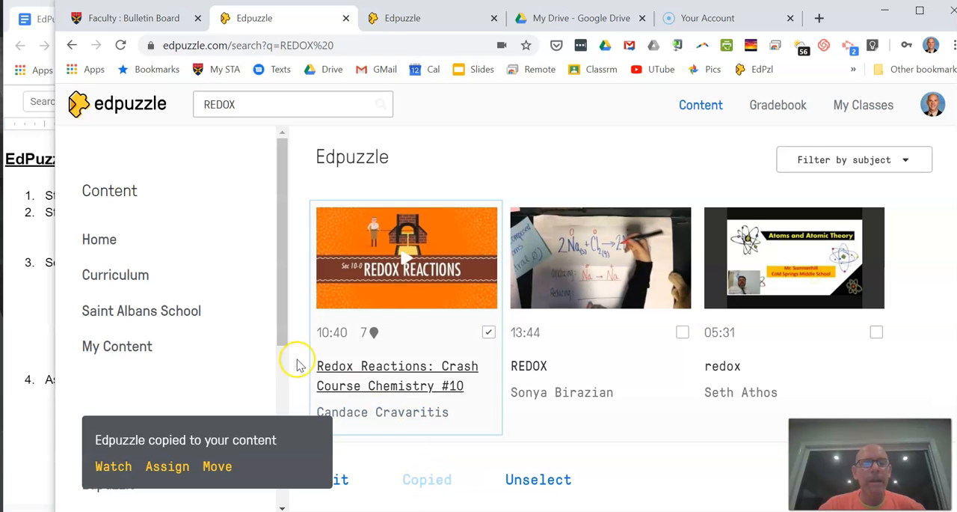
{"action": "left_click", "coordinate": [218, 466]}
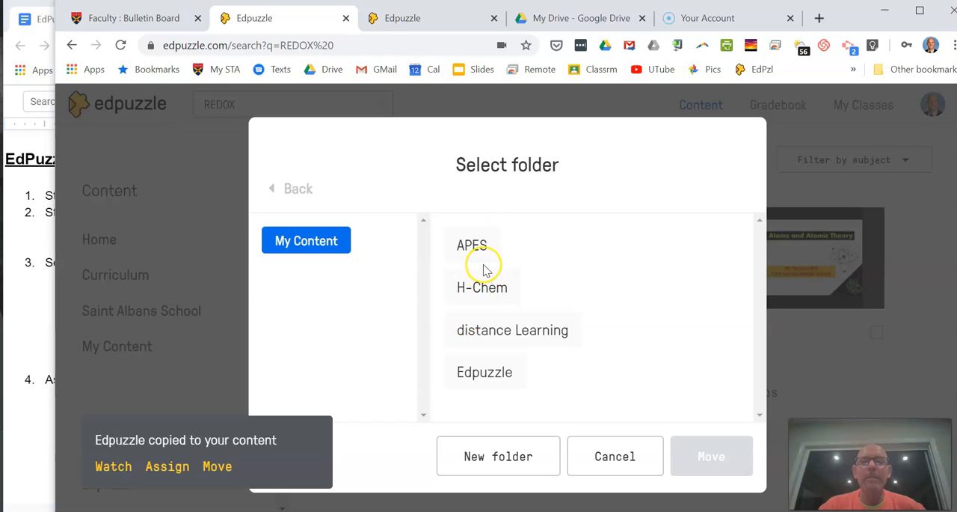
{"action": "left_click", "coordinate": [486, 289]}
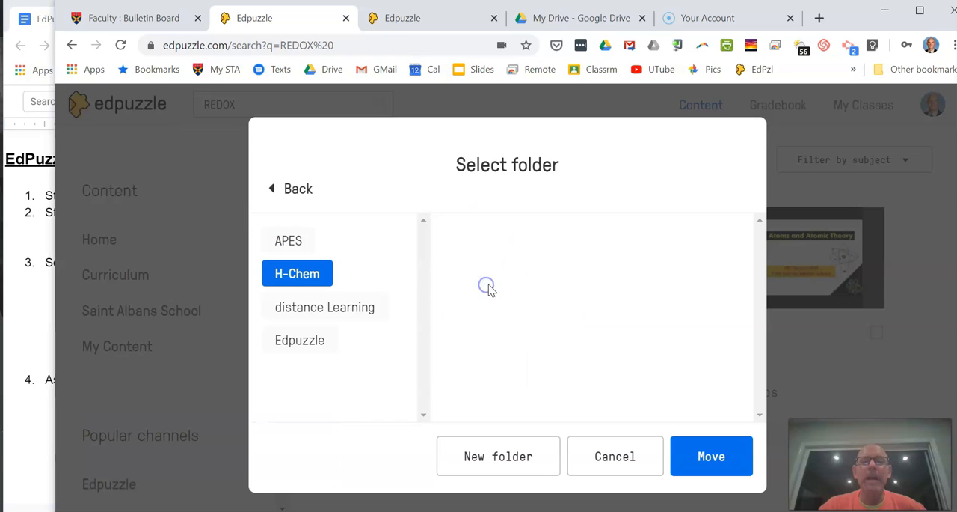
{"action": "left_click", "coordinate": [723, 459]}
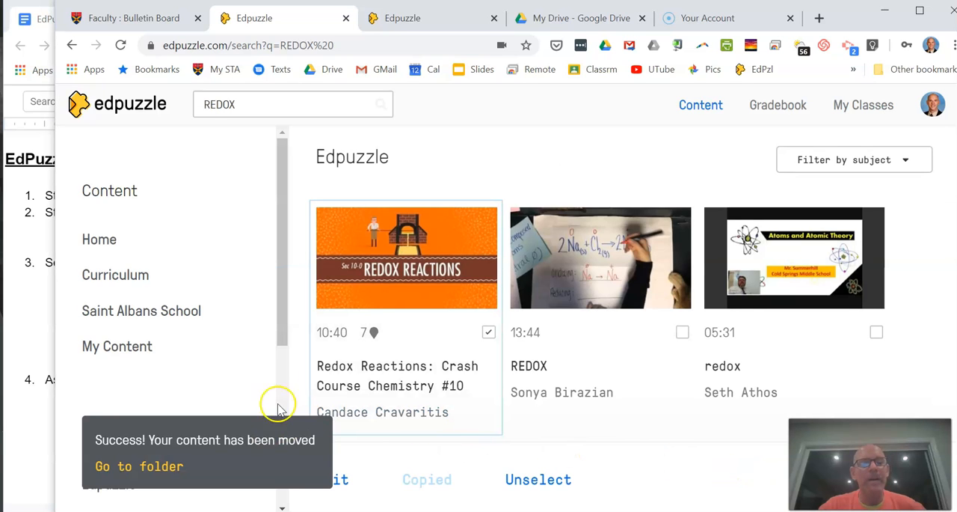
Step: Open the H-Chem folder in My Content
{"action": "left_click", "coordinate": [134, 348]}
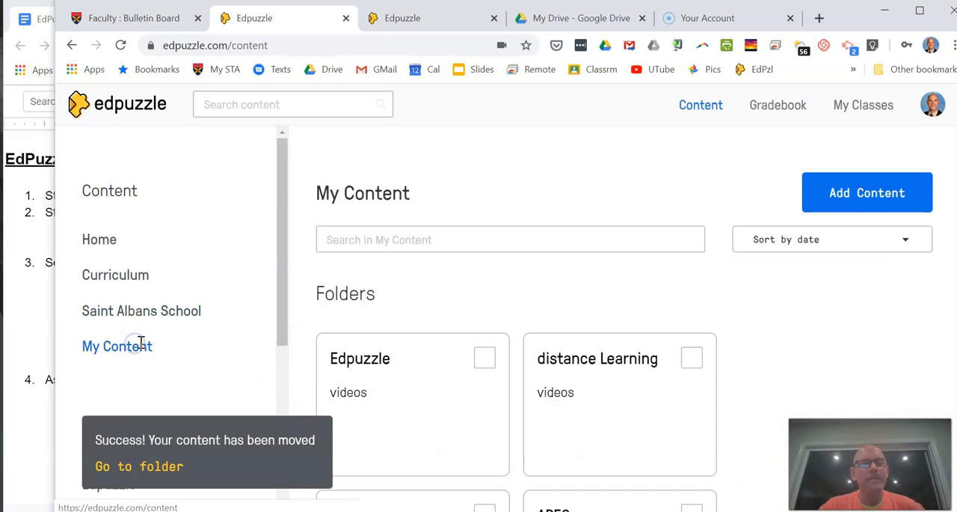
{"action": "scroll", "coordinate": [920, 291], "scroll_direction": "down", "scroll_amount": 2}
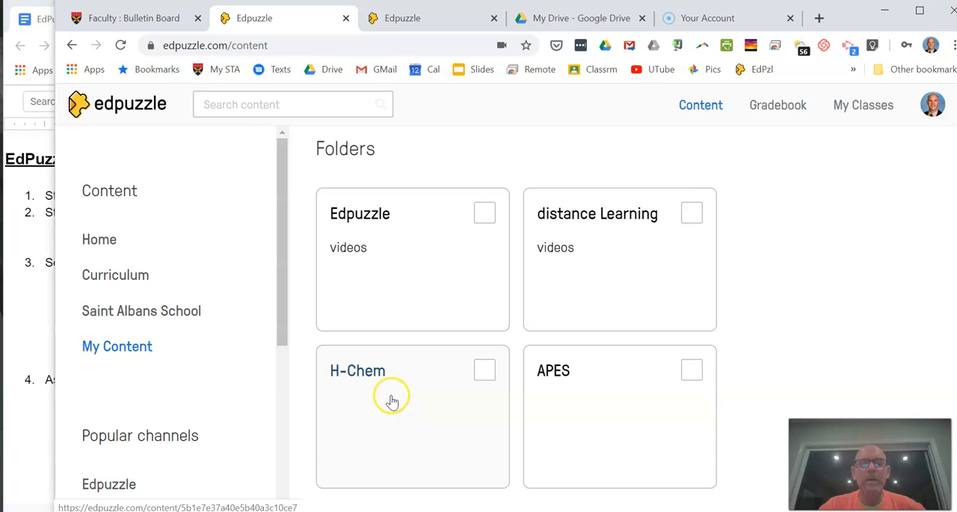
{"action": "left_click", "coordinate": [391, 397]}
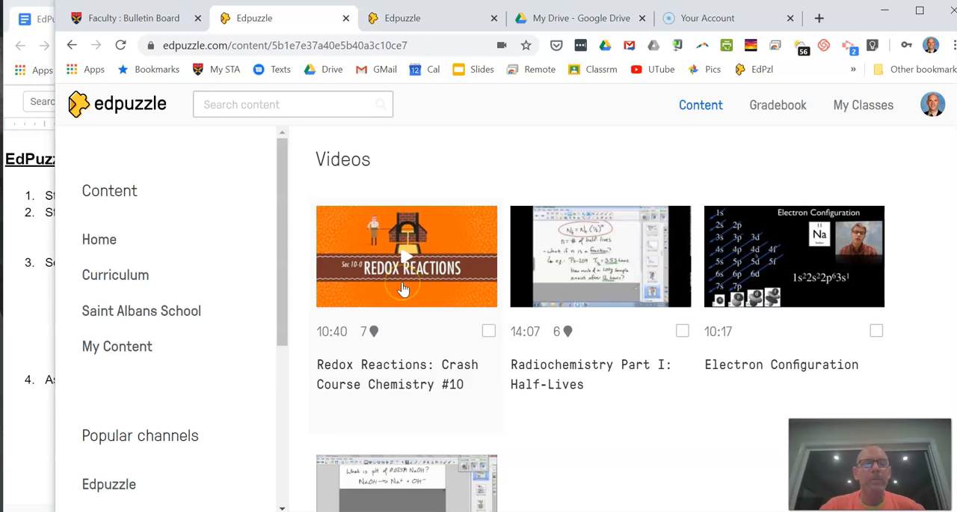
Step: Check the Google Docs outline, return to Edpuzzle, and open the copied "Redox Reactions: Crash Course Chemistry #10" lesson for editing
{"action": "left_click", "coordinate": [31, 338]}
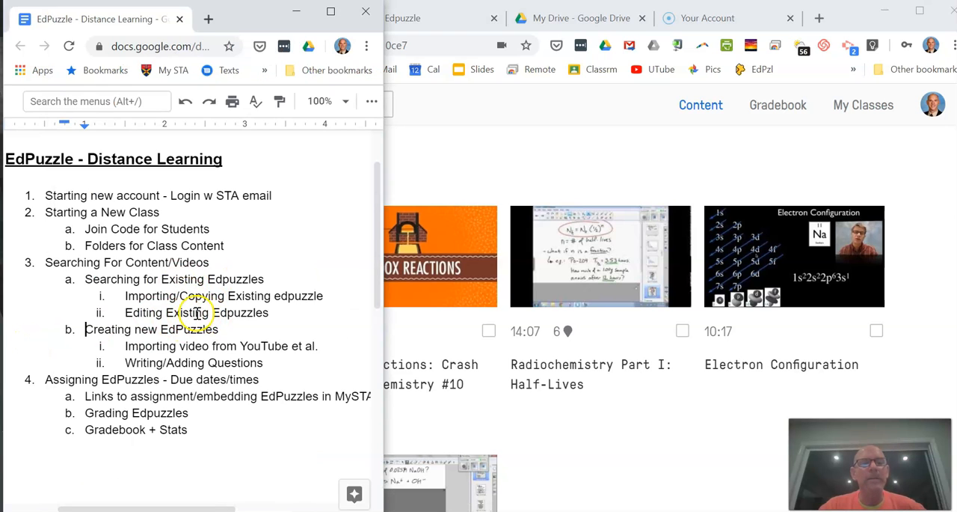
{"action": "left_click", "coordinate": [438, 283]}
{"action": "left_click", "coordinate": [438, 283]}
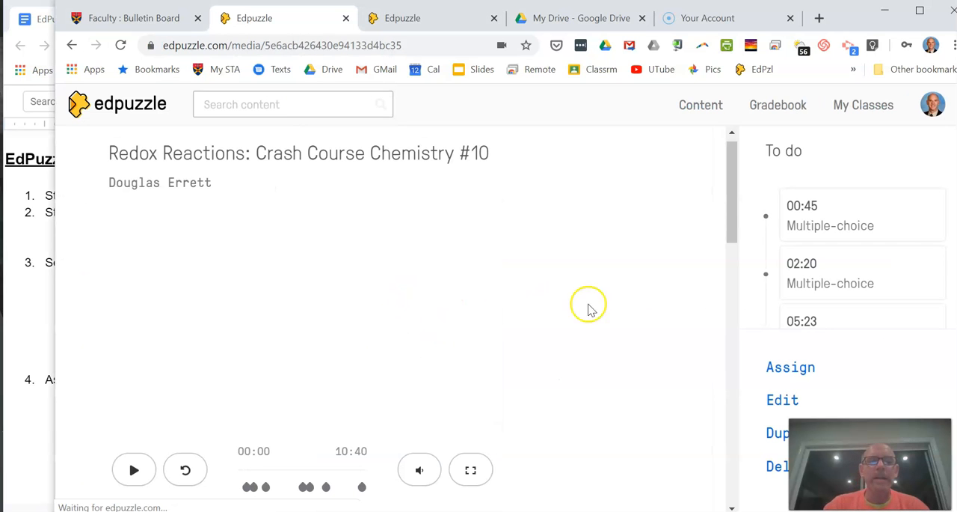
{"action": "mouse_move", "coordinate": [726, 193]}
{"action": "left_mouse_down"}
{"action": "mouse_move", "coordinate": [729, 212]}
{"action": "mouse_move", "coordinate": [733, 198]}
{"action": "left_mouse_up"}
{"action": "scroll", "coordinate": [907, 285], "scroll_direction": "down", "scroll_amount": 1}
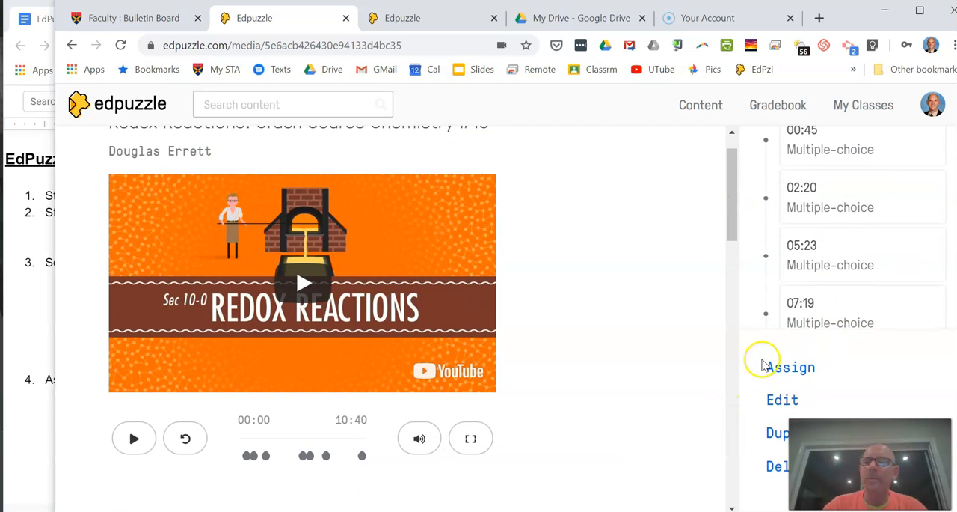
{"action": "left_click", "coordinate": [782, 400]}
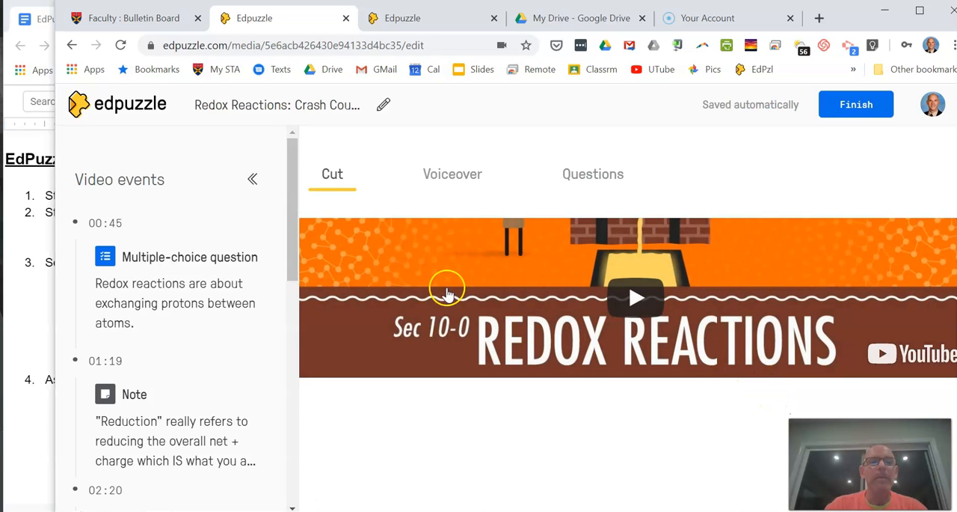
Step: Cut the beginning of the redox video up to about 00:53, deleting the video events in the removed section
{"action": "left_click", "coordinate": [324, 196]}
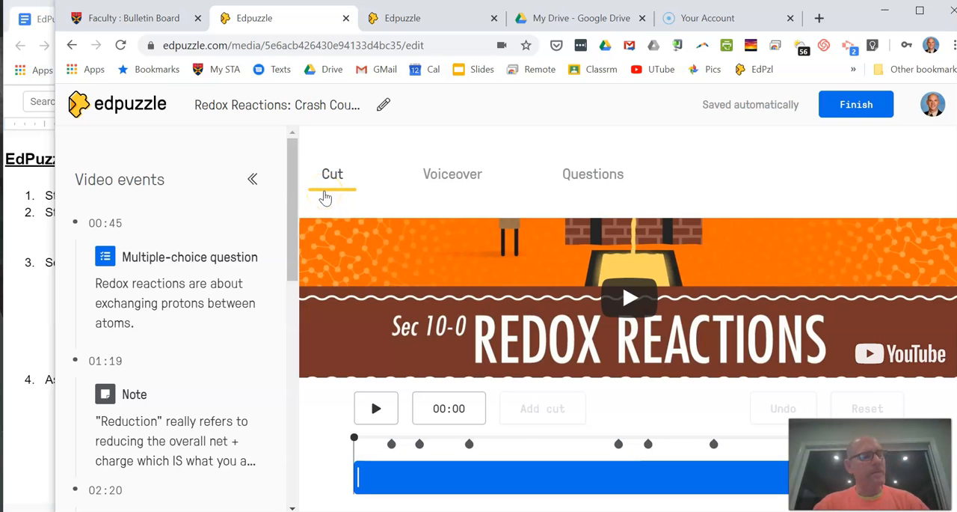
{"action": "left_click", "coordinate": [332, 180]}
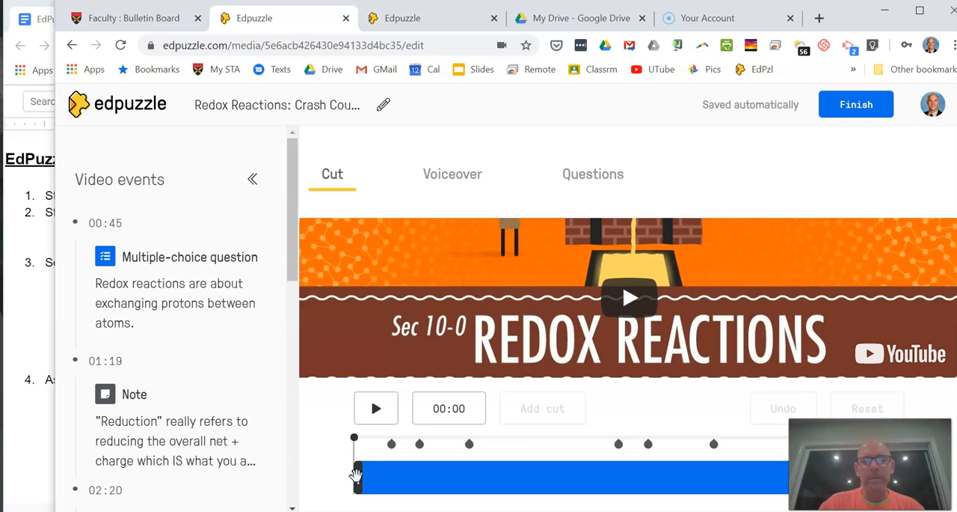
{"action": "left_click_drag", "start_coordinate": [357, 474], "coordinate": [386, 474]}
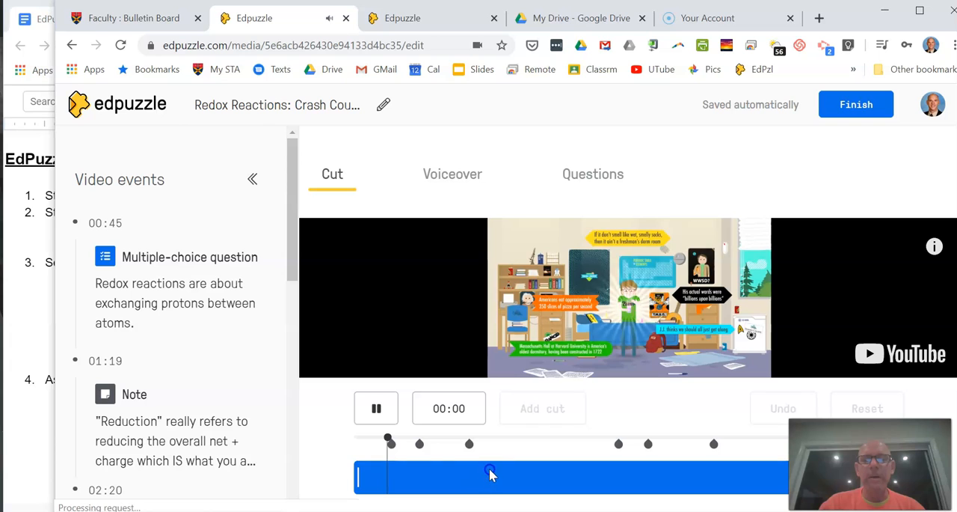
{"action": "left_click", "coordinate": [376, 408]}
{"action": "left_click", "coordinate": [376, 408]}
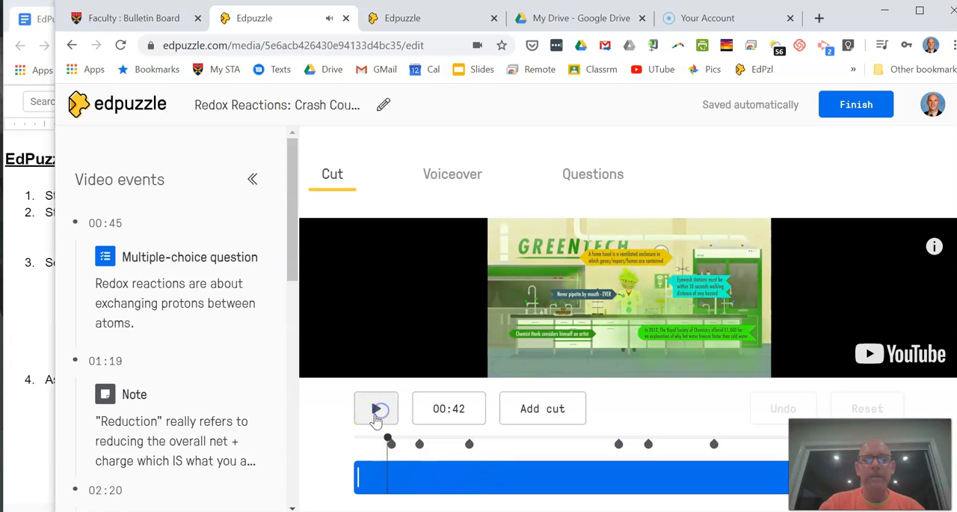
{"action": "left_click_drag", "start_coordinate": [356, 477], "coordinate": [396, 489]}
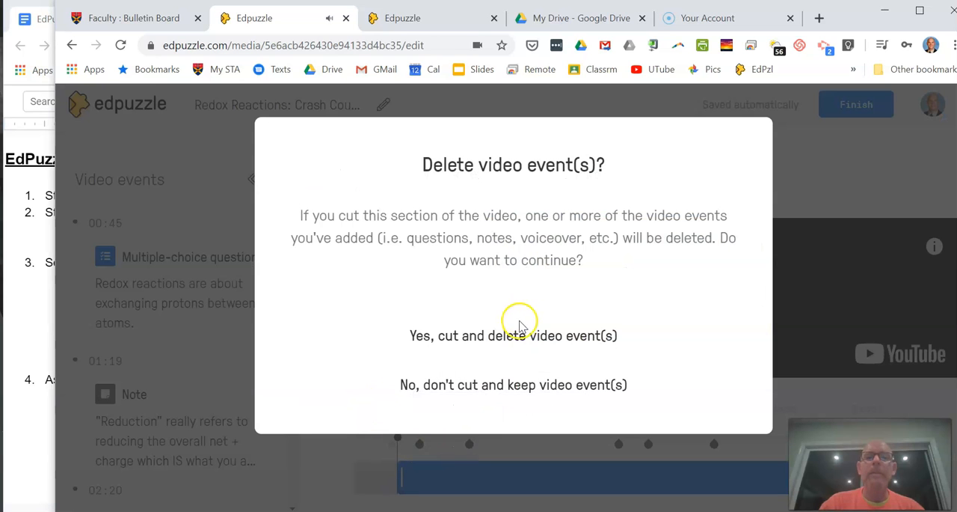
{"action": "left_click", "coordinate": [497, 344]}
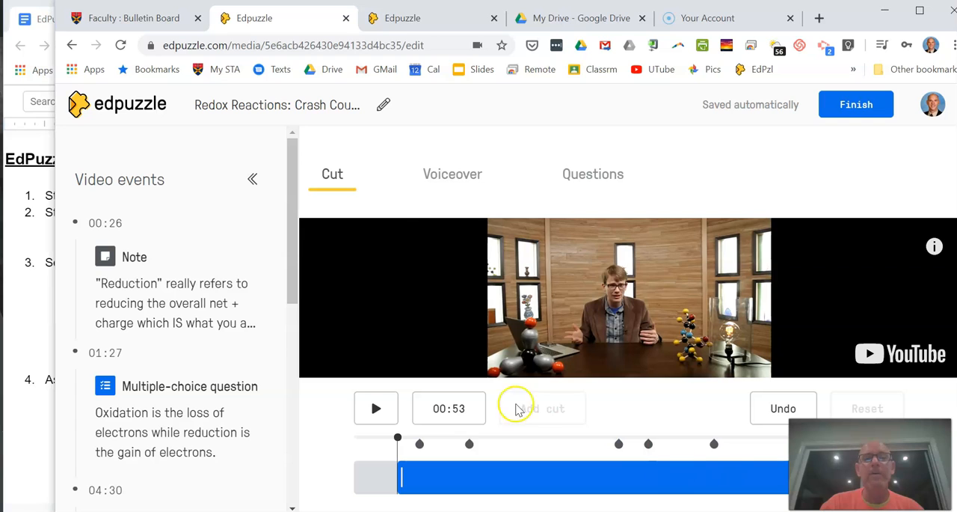
Step: View the Voiceover options, and under Questions open the 01:27 multiple-choice question about oxidation and reduction to examine its answers and controls
{"action": "left_click", "coordinate": [458, 183]}
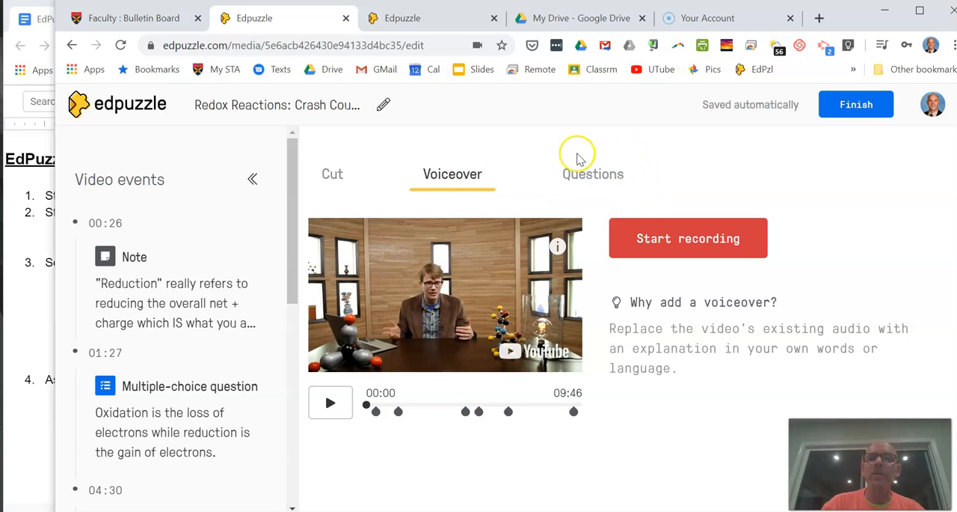
{"action": "left_click", "coordinate": [599, 182]}
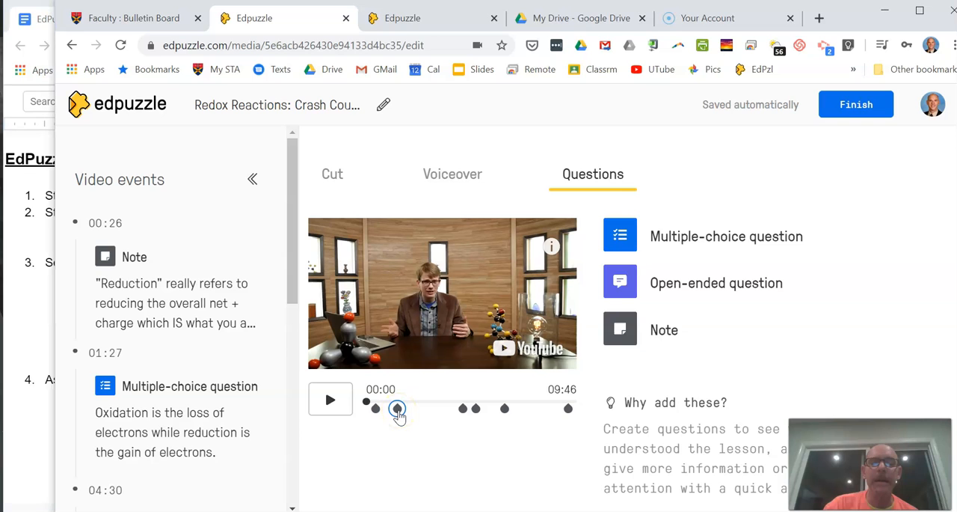
{"action": "left_click", "coordinate": [398, 410]}
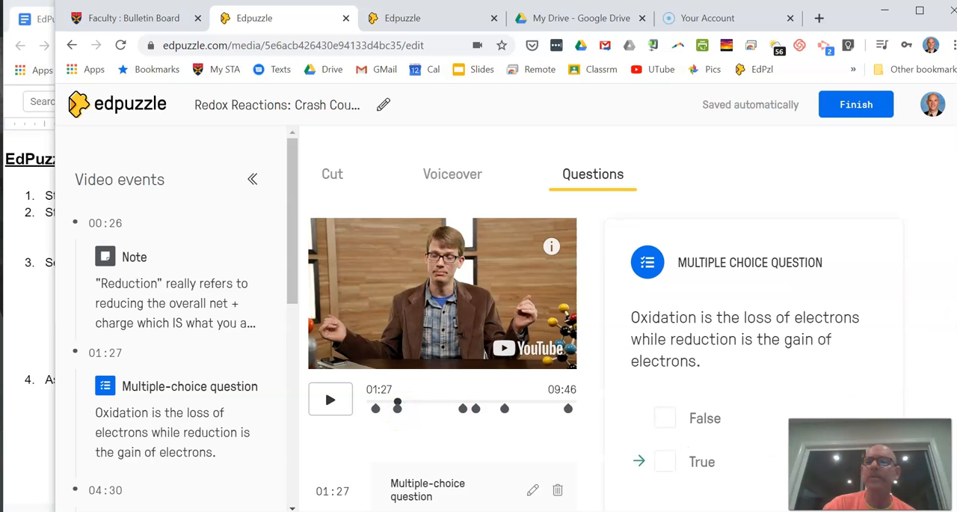
{"action": "scroll", "coordinate": [606, 314], "scroll_direction": "down", "scroll_amount": 1}
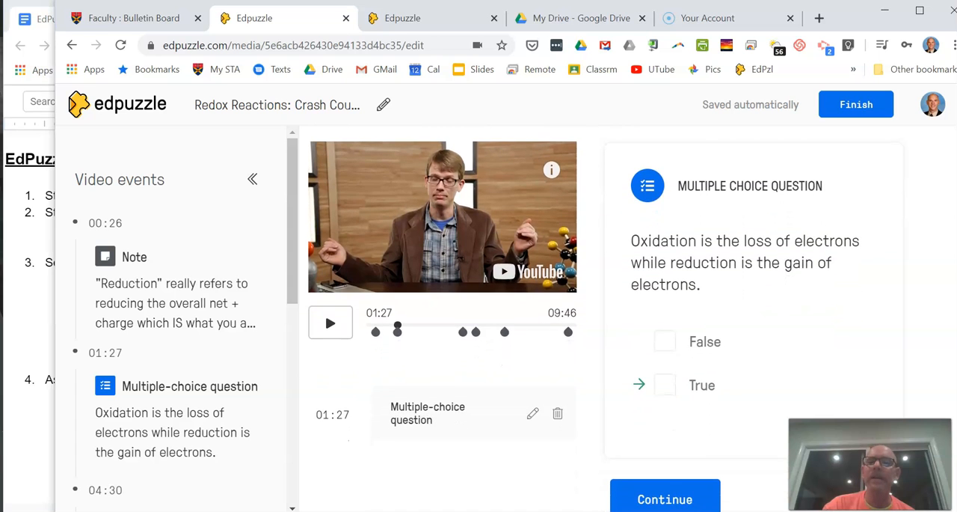
{"action": "scroll", "coordinate": [731, 238], "scroll_direction": "down", "scroll_amount": 1}
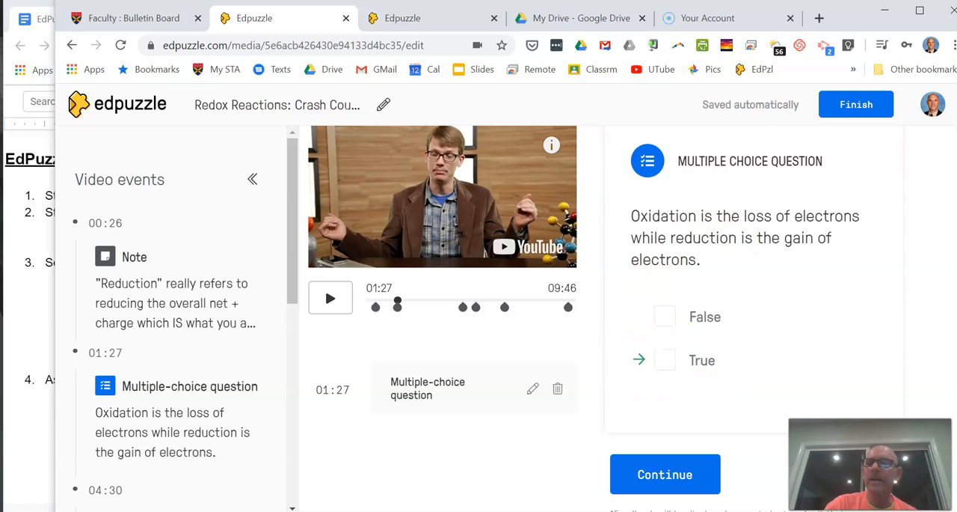
{"action": "scroll", "coordinate": [606, 315], "scroll_direction": "down", "scroll_amount": 3}
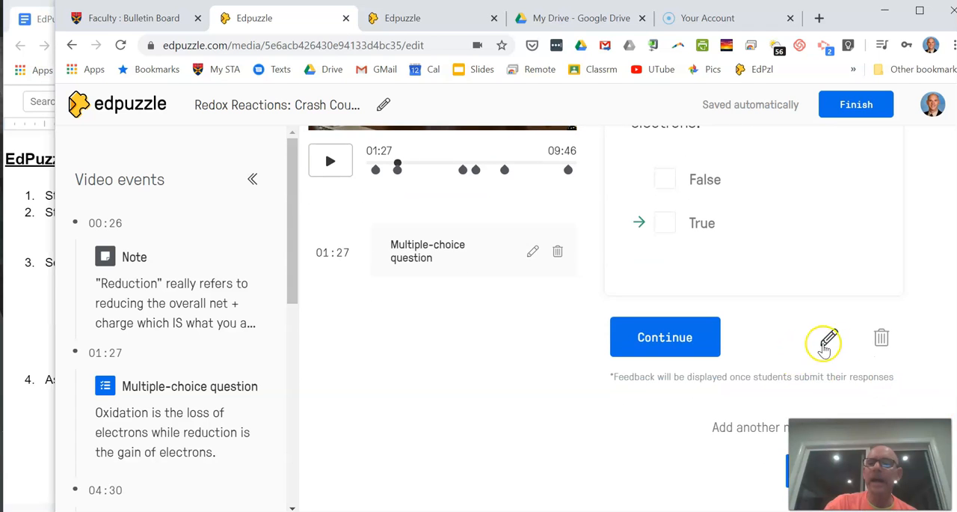
Step: Edit the 01:27 multiple-choice question, add the answer choice "Inddifferent" as an incorrect option, and save the question
{"action": "scroll", "coordinate": [606, 314], "scroll_direction": "up", "scroll_amount": 3}
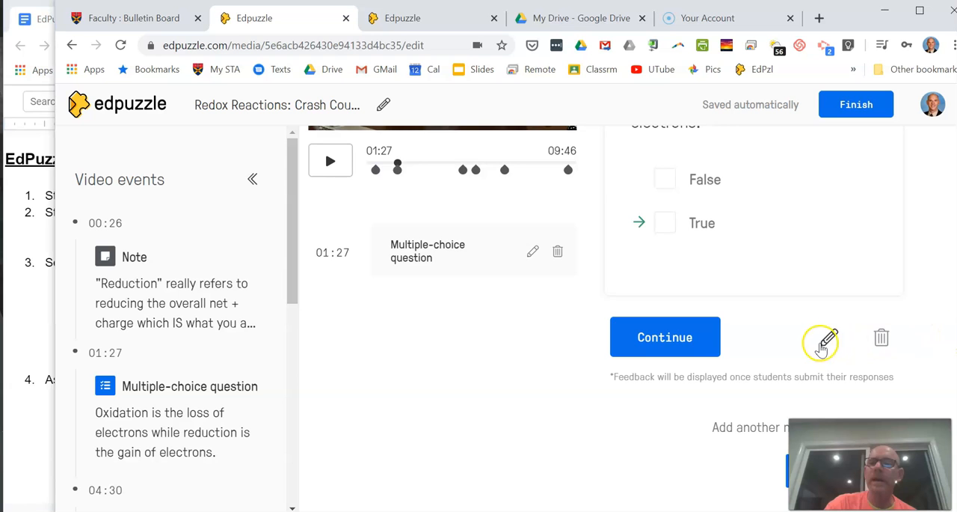
{"action": "left_click", "coordinate": [829, 340]}
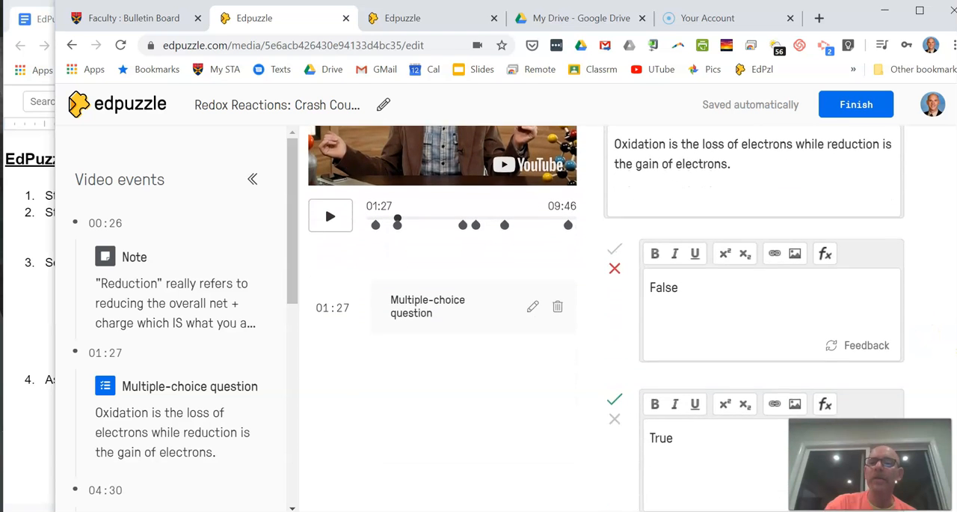
{"action": "scroll", "coordinate": [768, 378], "scroll_direction": "down", "scroll_amount": 3}
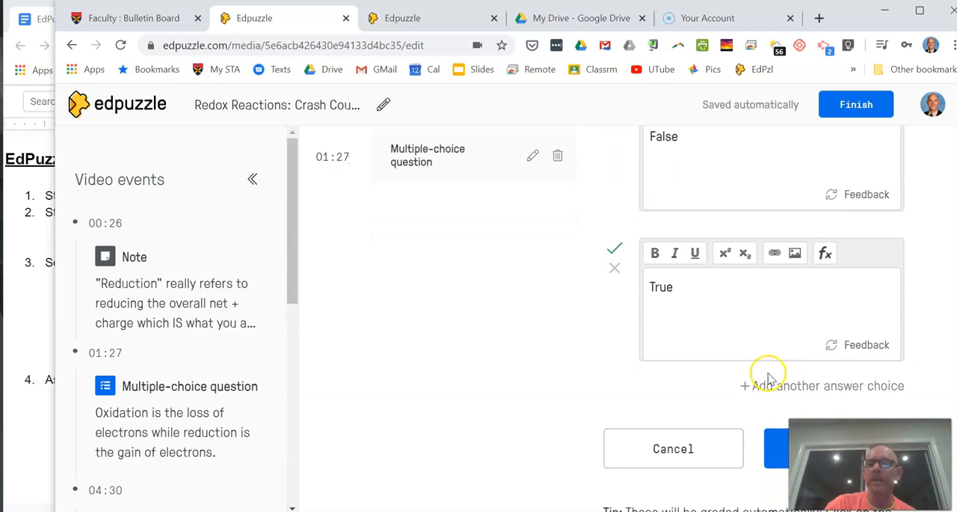
{"action": "left_click", "coordinate": [778, 390]}
{"action": "left_click", "coordinate": [683, 445]}
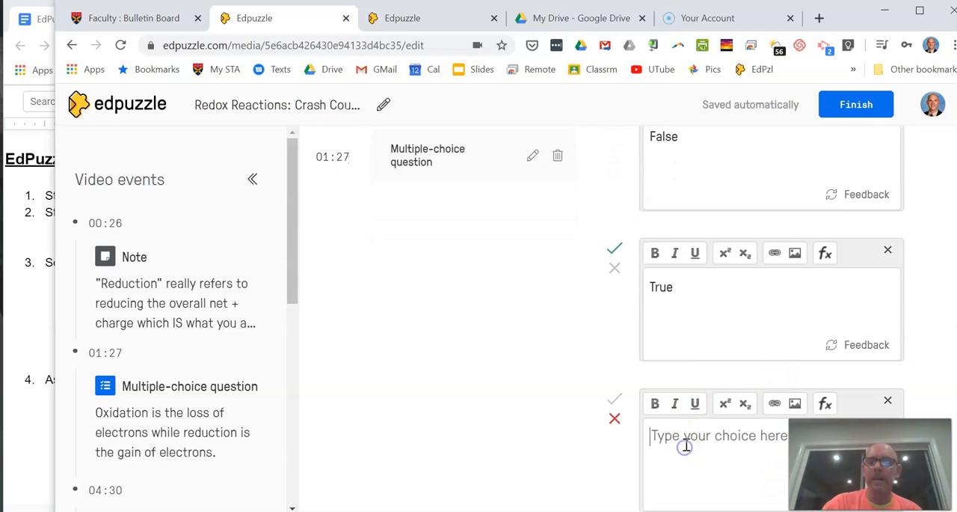
{"action": "type", "text": "In"}
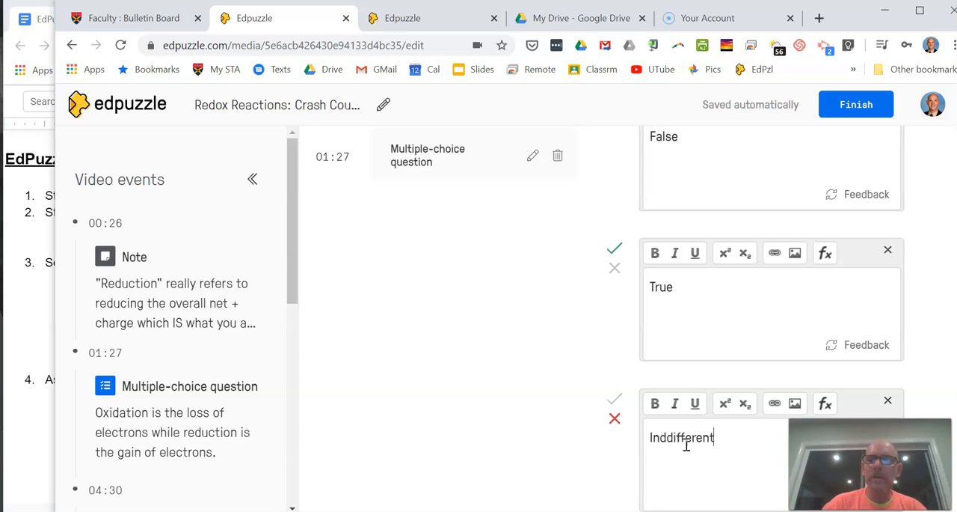
{"action": "type", "text": "ddifferent"}
{"action": "scroll", "coordinate": [849, 357], "scroll_direction": "down", "scroll_amount": 3}
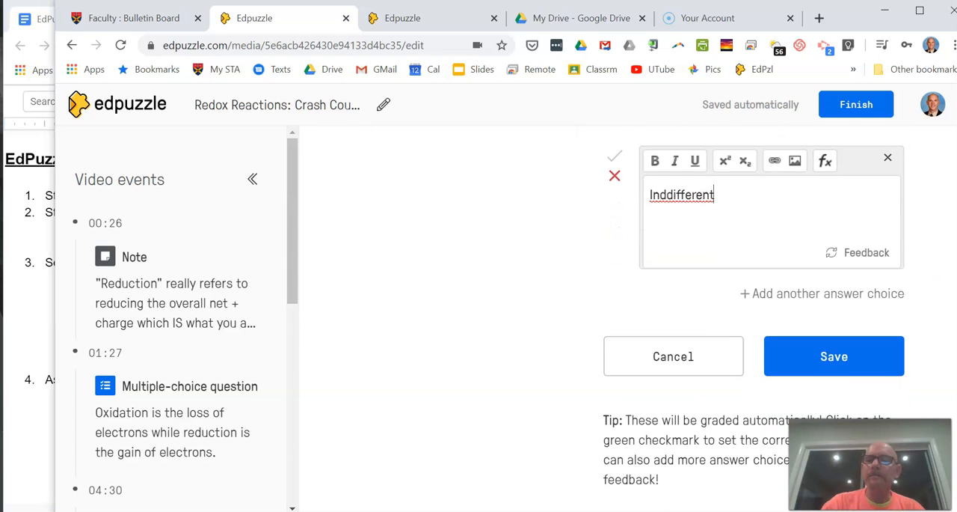
{"action": "left_click", "coordinate": [849, 357]}
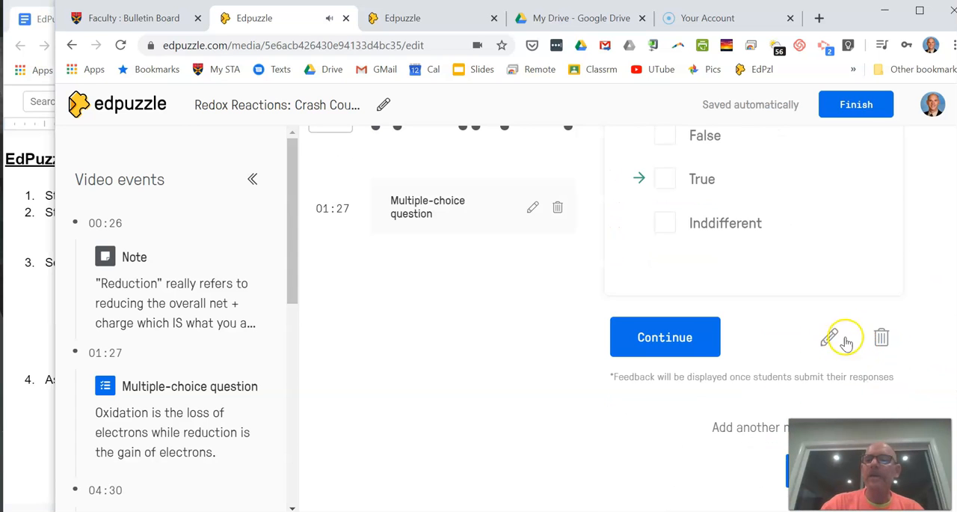
Step: Delete the 04:30 multiple-choice question about a neutral molecule's oxidation state and finish editing the redox lesson
{"action": "scroll", "coordinate": [810, 218], "scroll_direction": "up", "scroll_amount": 2}
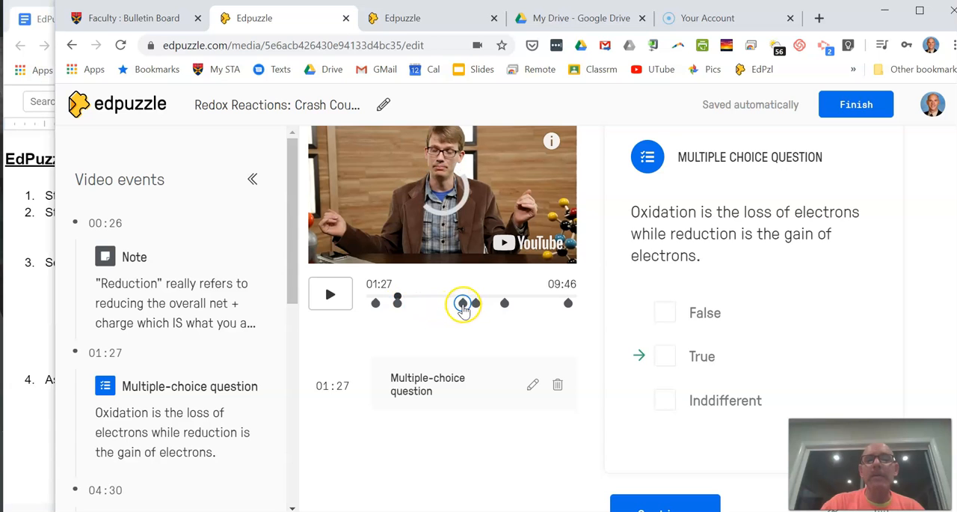
{"action": "left_click", "coordinate": [463, 303]}
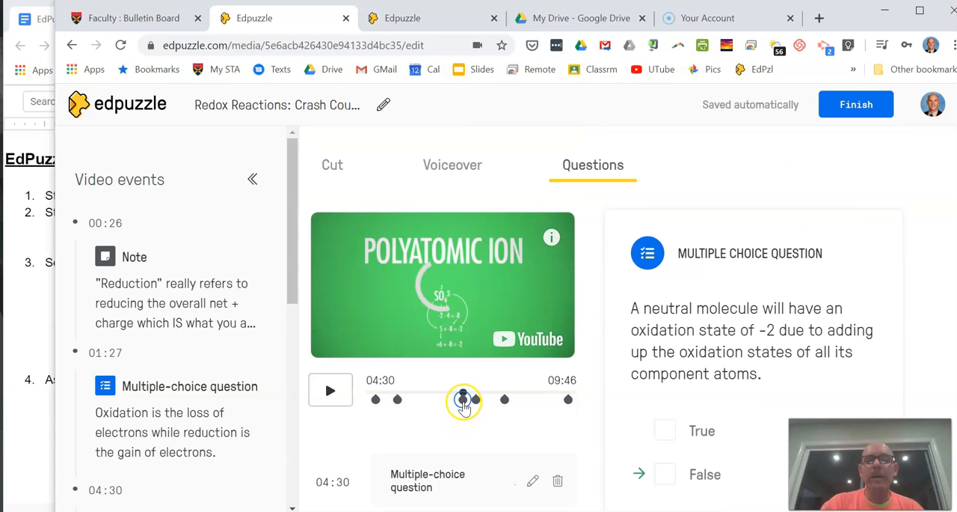
{"action": "scroll", "coordinate": [591, 322], "scroll_direction": "down", "scroll_amount": 2}
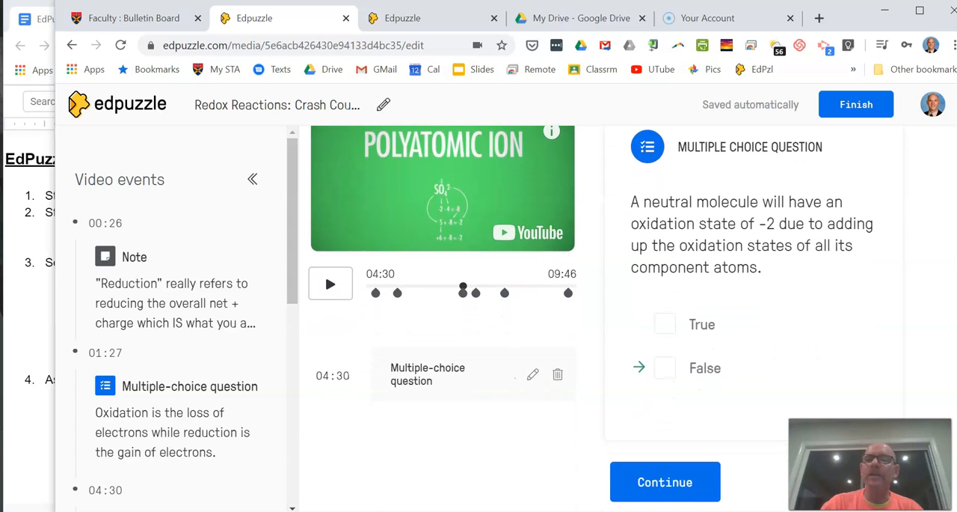
{"action": "scroll", "coordinate": [591, 322], "scroll_direction": "down", "scroll_amount": 2}
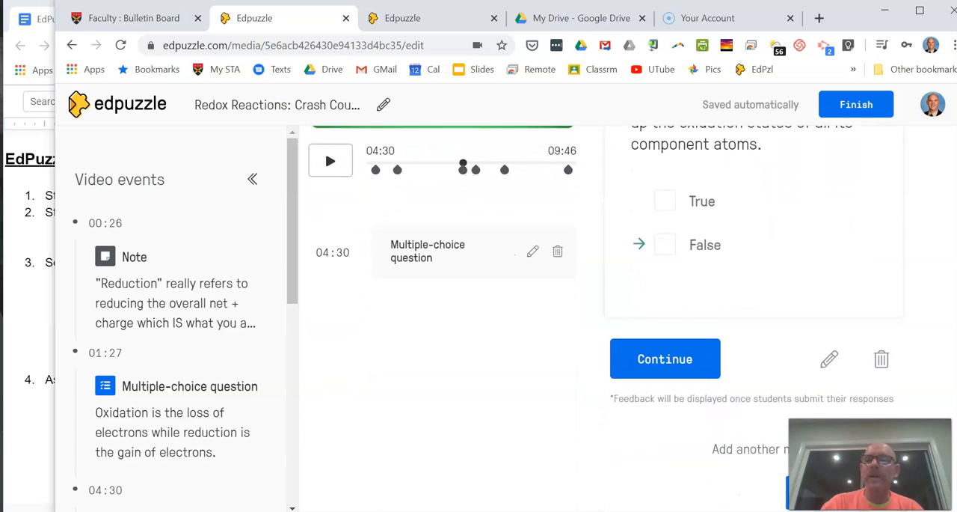
{"action": "left_click", "coordinate": [882, 360]}
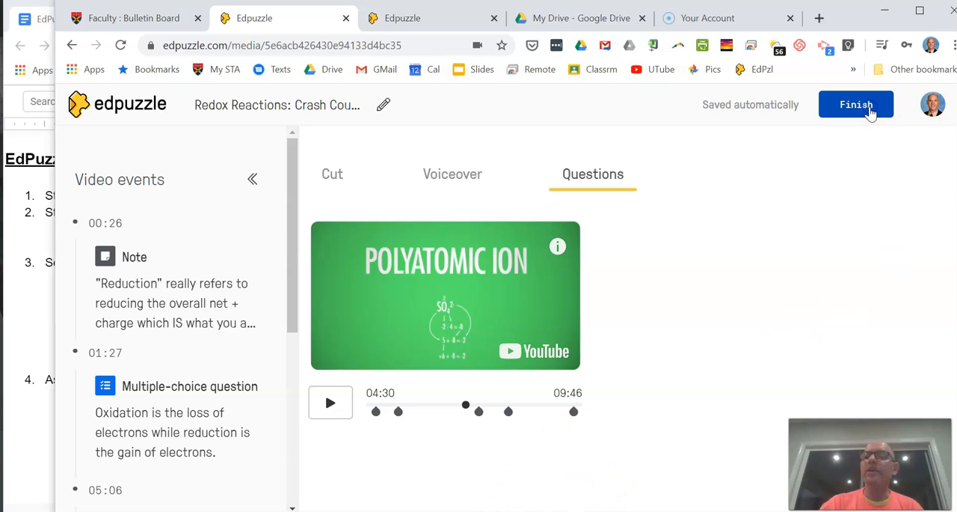
{"action": "left_click", "coordinate": [870, 110]}
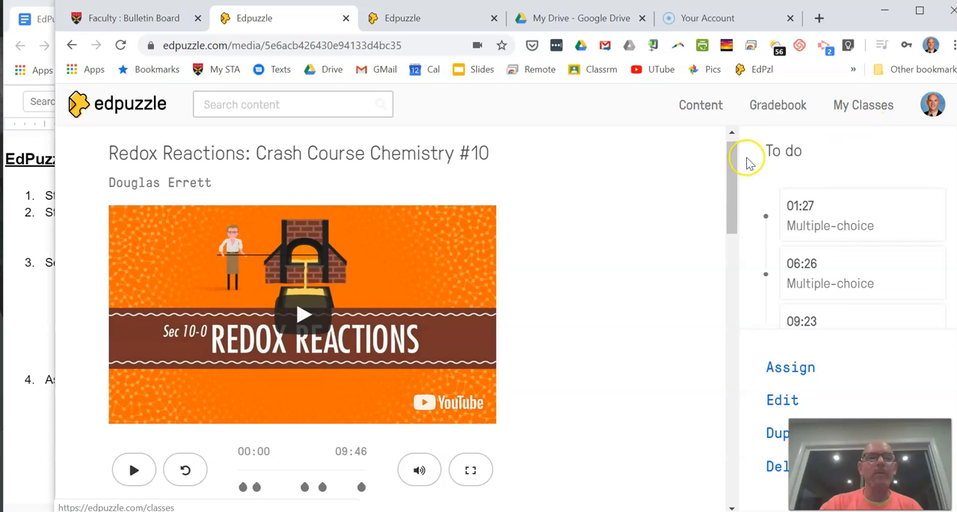
Step: Check the Google Docs outline, return to Edpuzzle, and look through the folders in My Content
{"action": "left_click", "coordinate": [37, 308]}
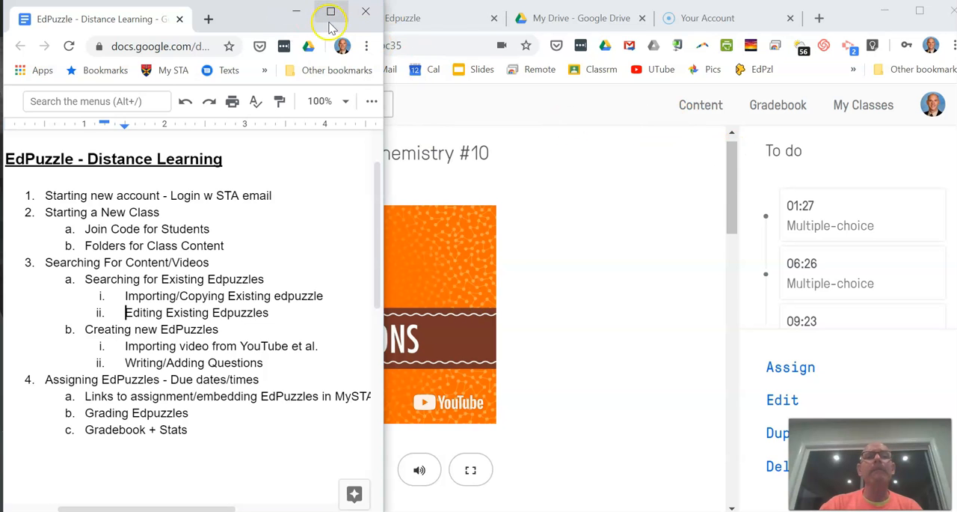
{"action": "left_click", "coordinate": [504, 198]}
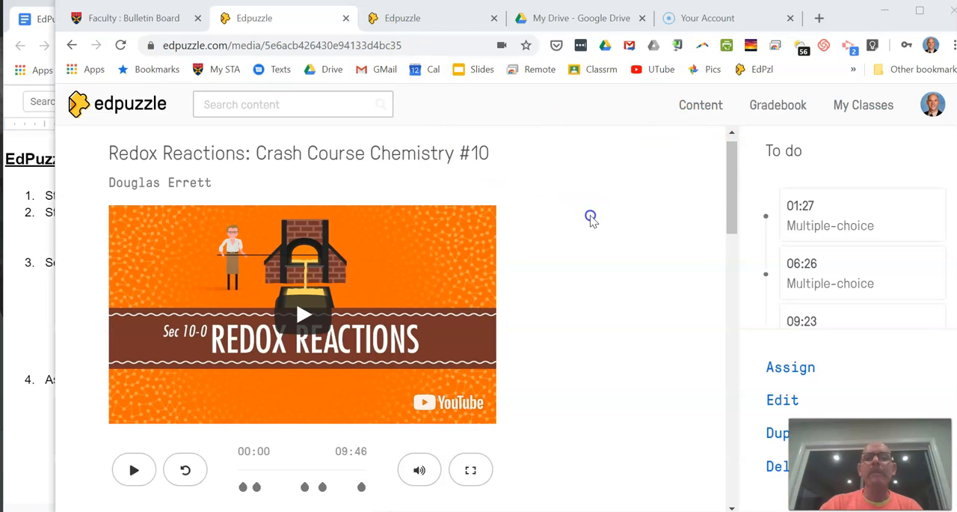
{"action": "left_click", "coordinate": [701, 106]}
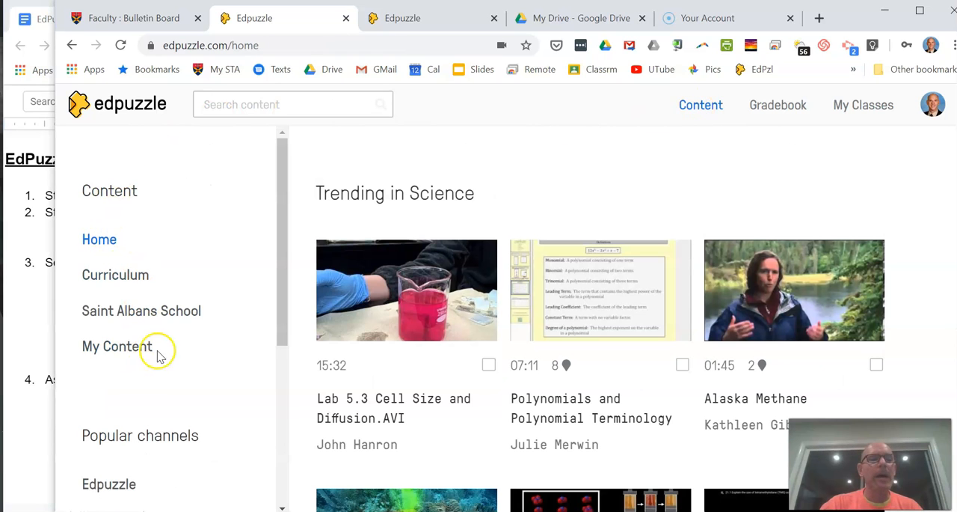
{"action": "left_click", "coordinate": [133, 350]}
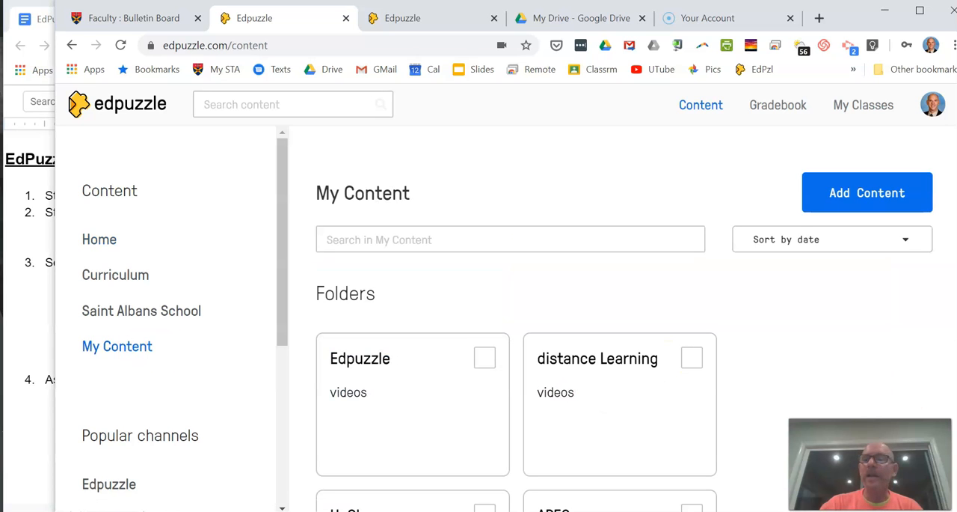
{"action": "scroll", "coordinate": [516, 318], "scroll_direction": "down", "scroll_amount": 2}
{"action": "scroll", "coordinate": [516, 318], "scroll_direction": "up", "scroll_amount": 2}
{"action": "scroll", "coordinate": [516, 318], "scroll_direction": "down", "scroll_amount": 2}
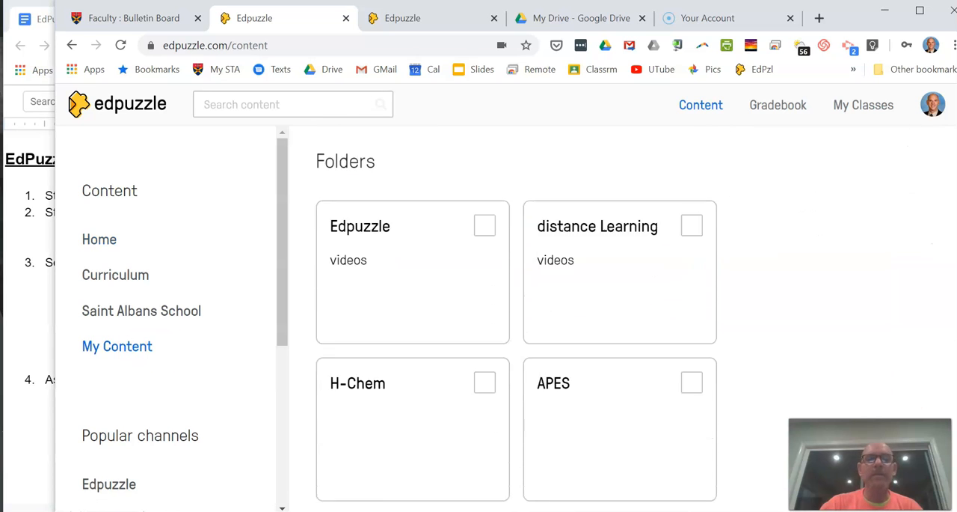
{"action": "scroll", "coordinate": [516, 318], "scroll_direction": "up", "scroll_amount": 2}
Step: Search all Edpuzzle content for "tsunami" and look through the Edpuzzle and YouTube results
{"action": "left_click", "coordinate": [320, 106]}
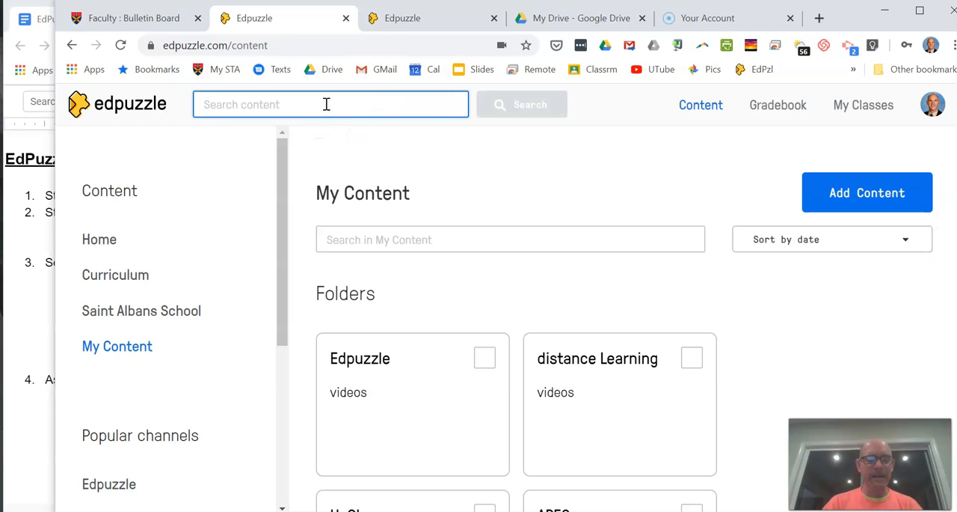
{"action": "type", "text": "tsunami"}
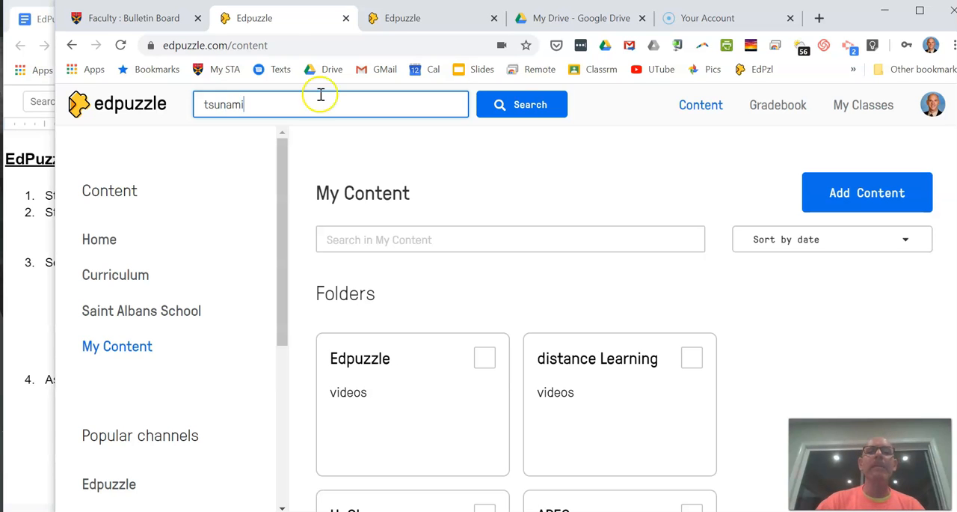
{"action": "left_click", "coordinate": [529, 106]}
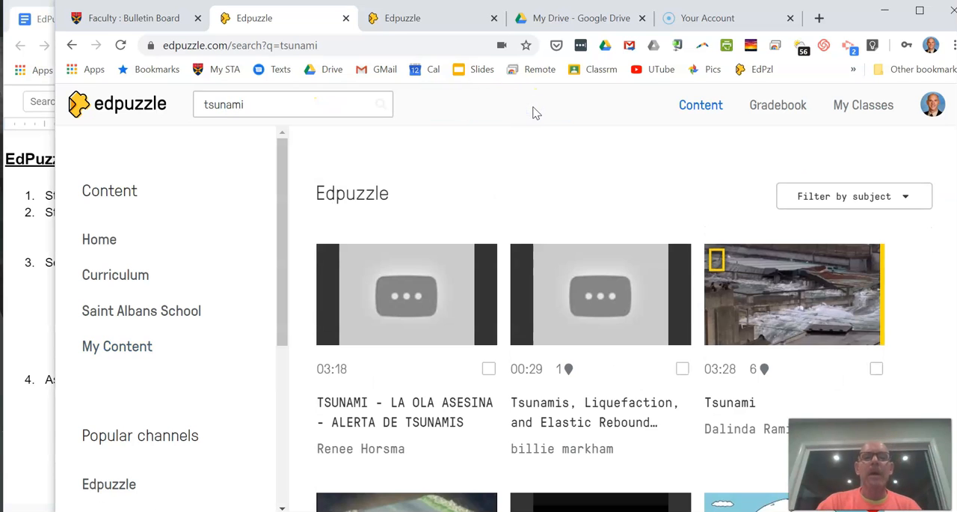
{"action": "scroll", "coordinate": [588, 308], "scroll_direction": "down", "scroll_amount": 2}
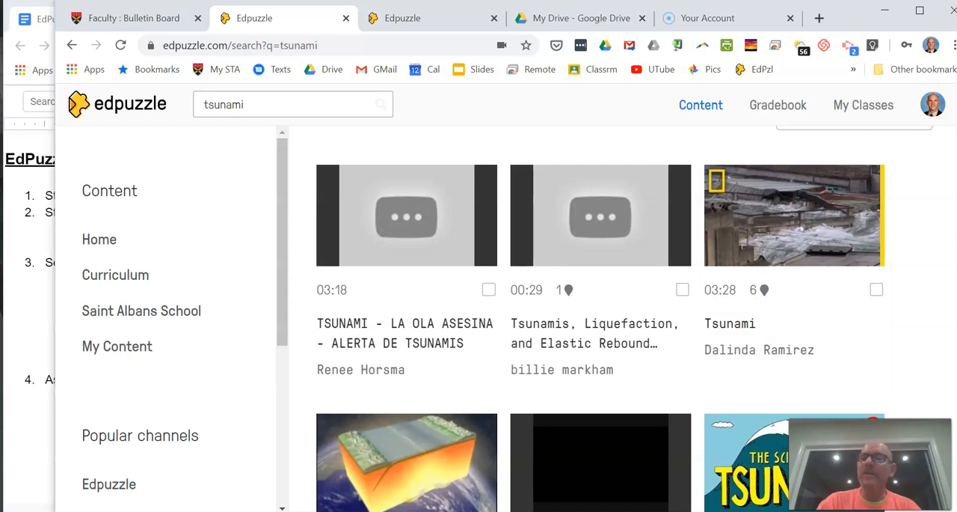
{"action": "scroll", "coordinate": [603, 306], "scroll_direction": "down", "scroll_amount": 3}
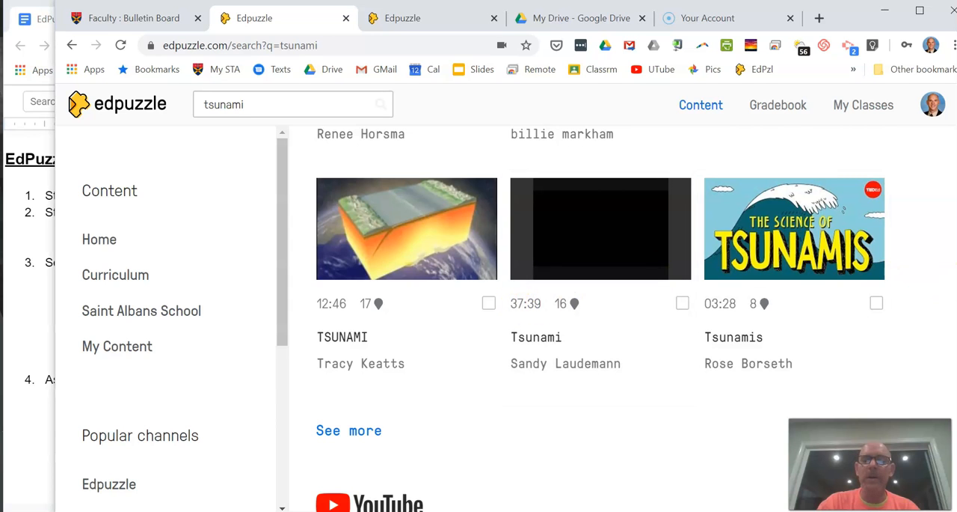
{"action": "scroll", "coordinate": [601, 318], "scroll_direction": "down", "scroll_amount": 3}
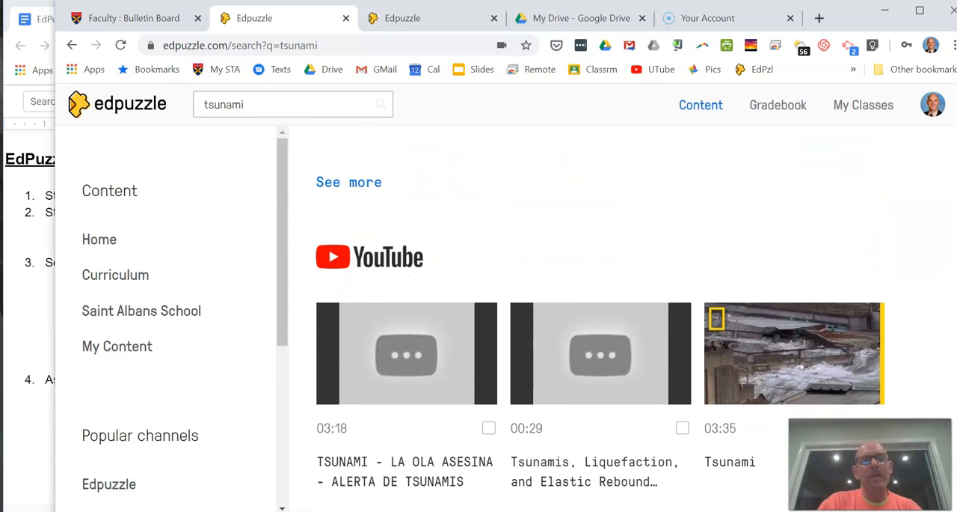
{"action": "scroll", "coordinate": [601, 318], "scroll_direction": "down", "scroll_amount": 1}
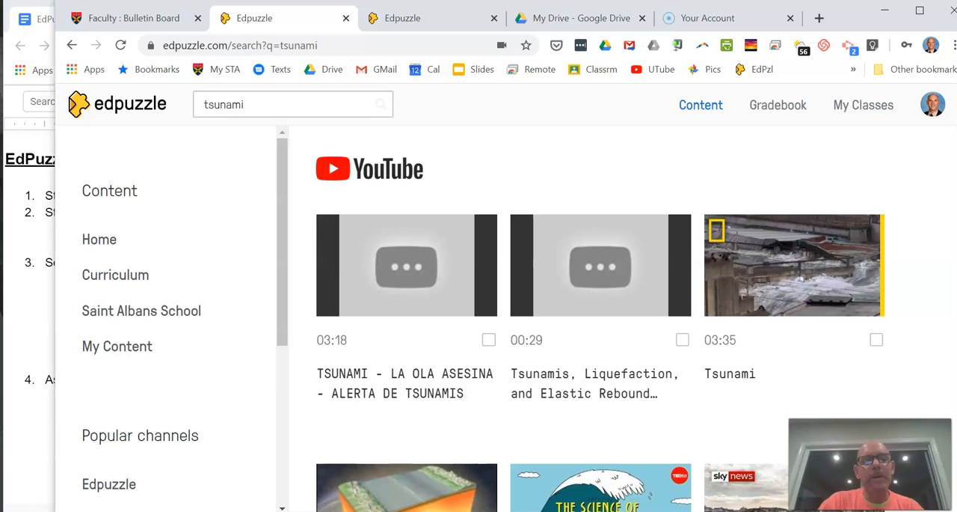
{"action": "scroll", "coordinate": [600, 318], "scroll_direction": "down", "scroll_amount": 1}
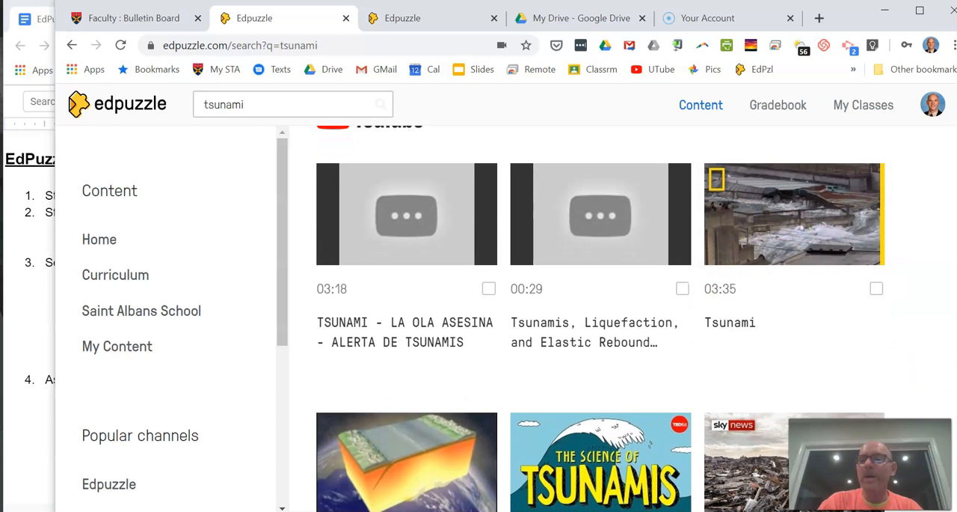
{"action": "scroll", "coordinate": [600, 318], "scroll_direction": "down", "scroll_amount": 1}
{"action": "scroll", "coordinate": [601, 318], "scroll_direction": "up", "scroll_amount": 2}
{"action": "scroll", "coordinate": [923, 344], "scroll_direction": "down", "scroll_amount": 1}
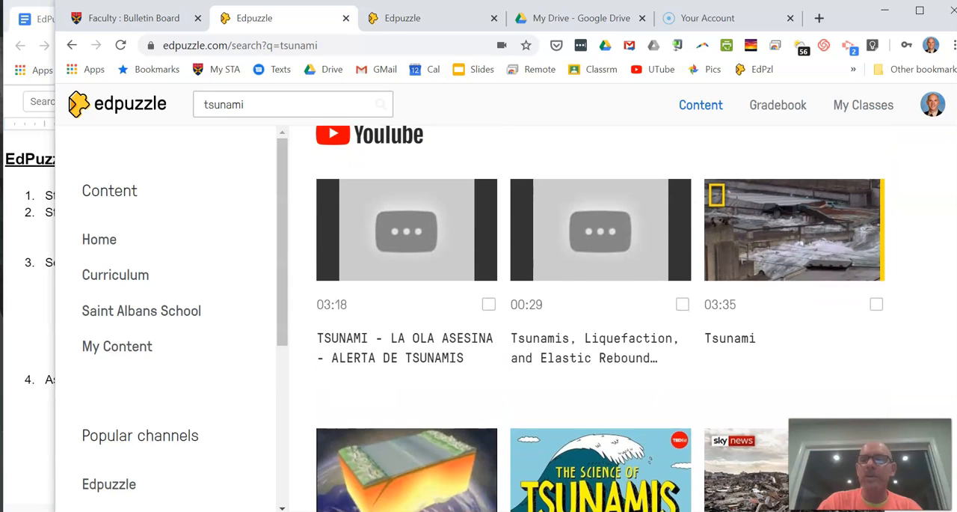
Step: Copy the 03:35 "Tsunami" video from the YouTube results into own content and move it to the APES folder
{"action": "left_click", "coordinate": [877, 305]}
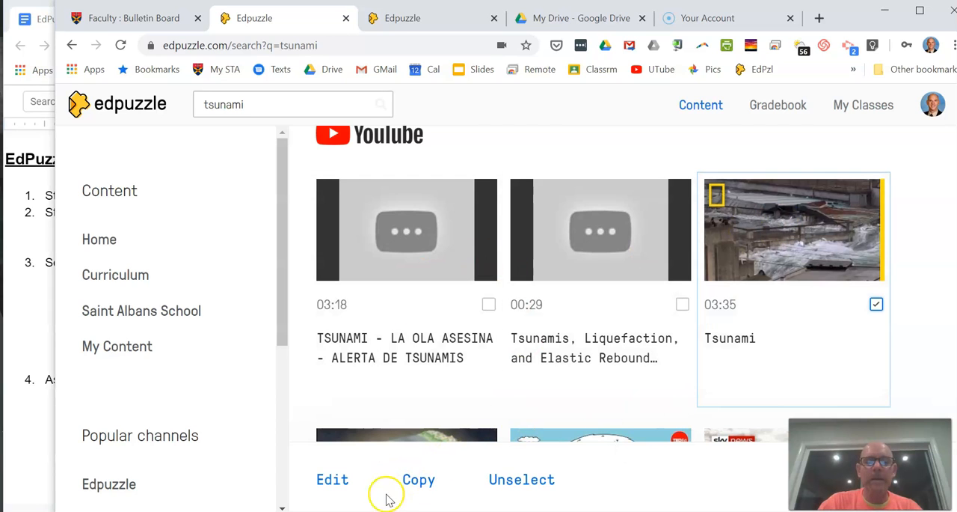
{"action": "left_click", "coordinate": [876, 305]}
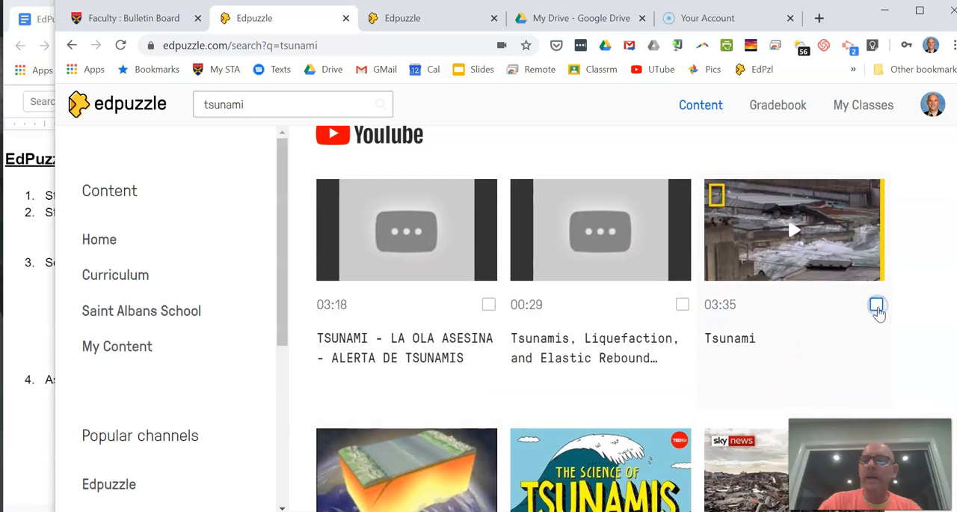
{"action": "left_click", "coordinate": [876, 305]}
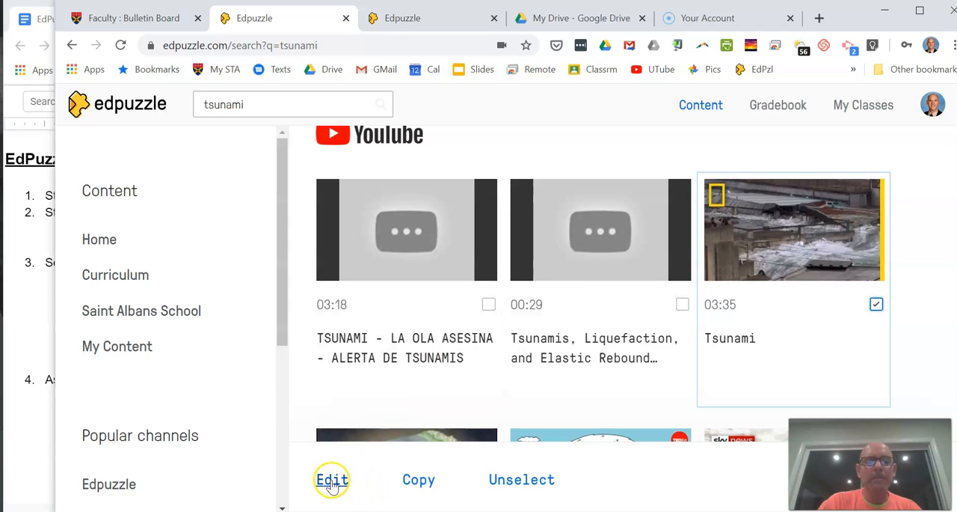
{"action": "left_click", "coordinate": [428, 481]}
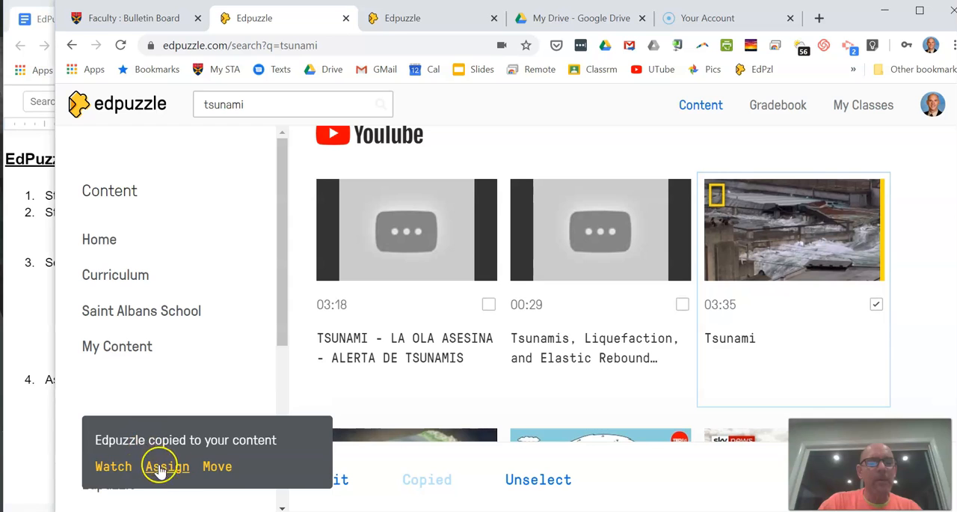
{"action": "left_click", "coordinate": [217, 466]}
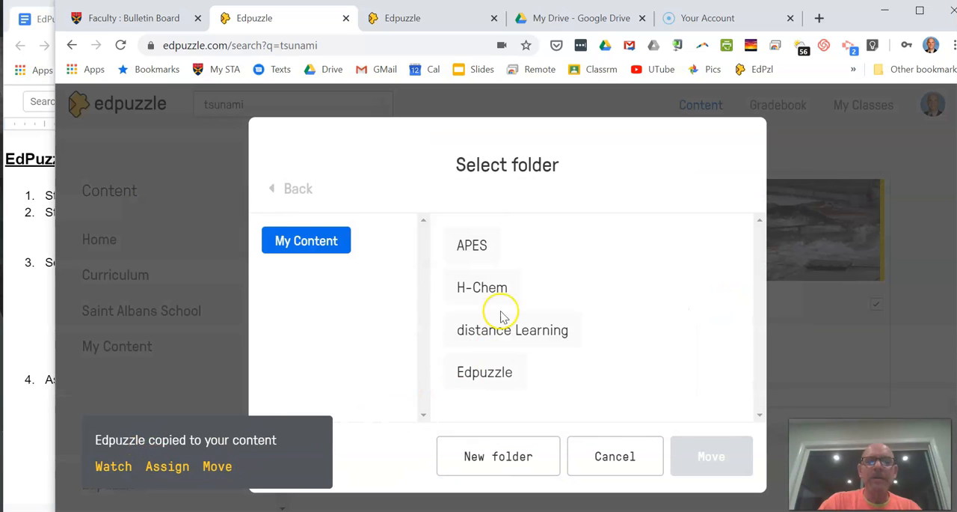
{"action": "left_click", "coordinate": [473, 247]}
{"action": "left_click", "coordinate": [724, 472]}
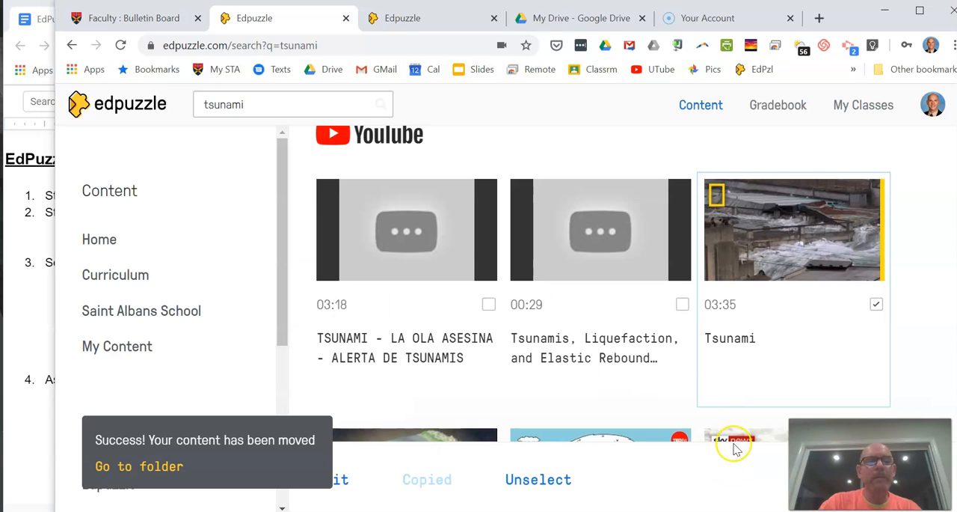
Step: Open the 03:35 "Tsunami" video in the APES folder of My Content for editing, in the question editor
{"action": "left_click", "coordinate": [129, 350]}
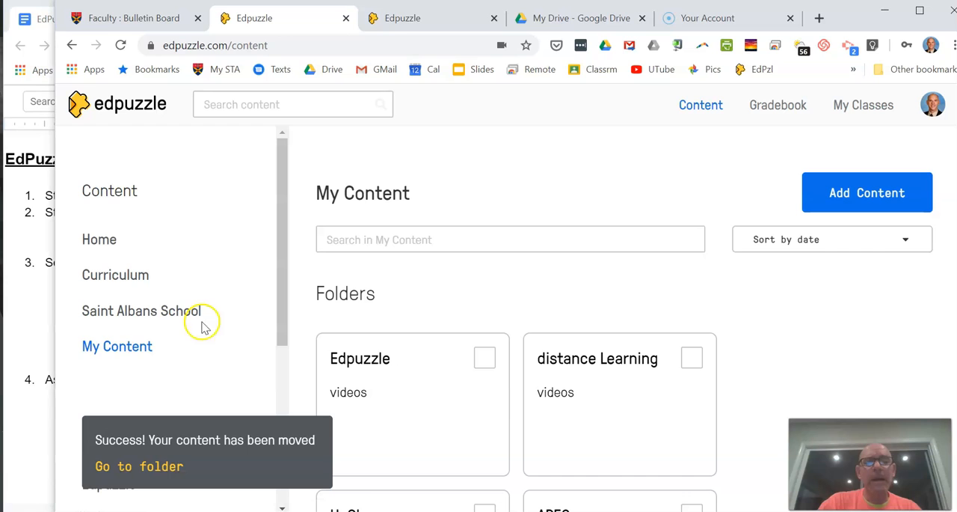
{"action": "scroll", "coordinate": [624, 322], "scroll_direction": "down", "scroll_amount": 2}
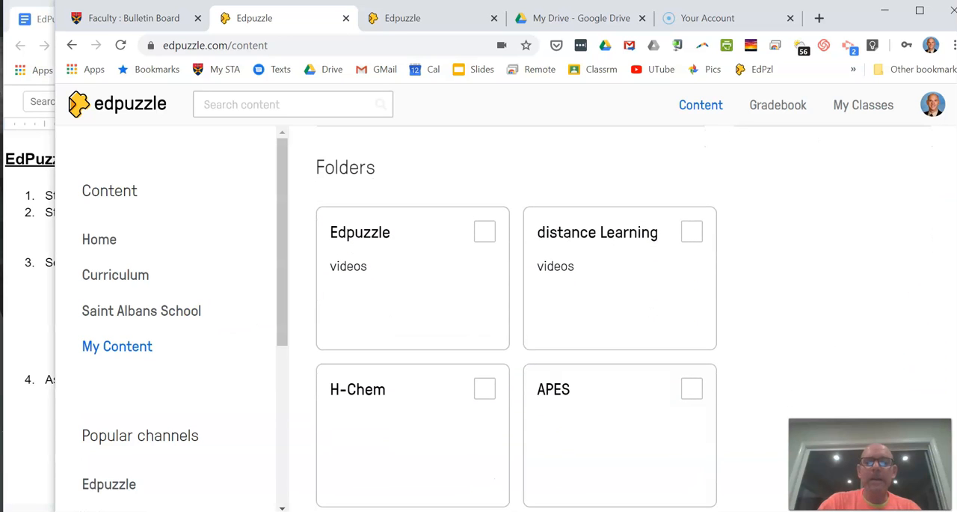
{"action": "left_click", "coordinate": [620, 425]}
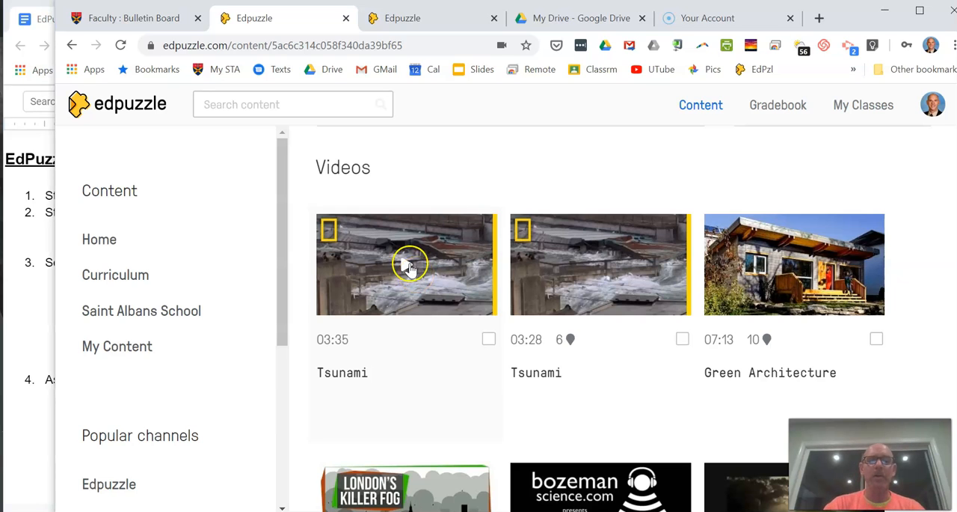
{"action": "left_click", "coordinate": [489, 340]}
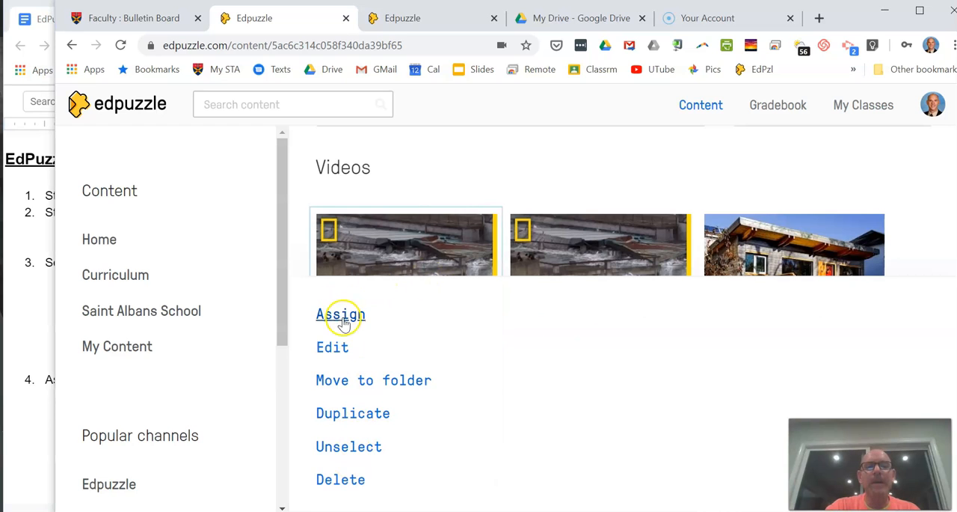
{"action": "left_click", "coordinate": [337, 348]}
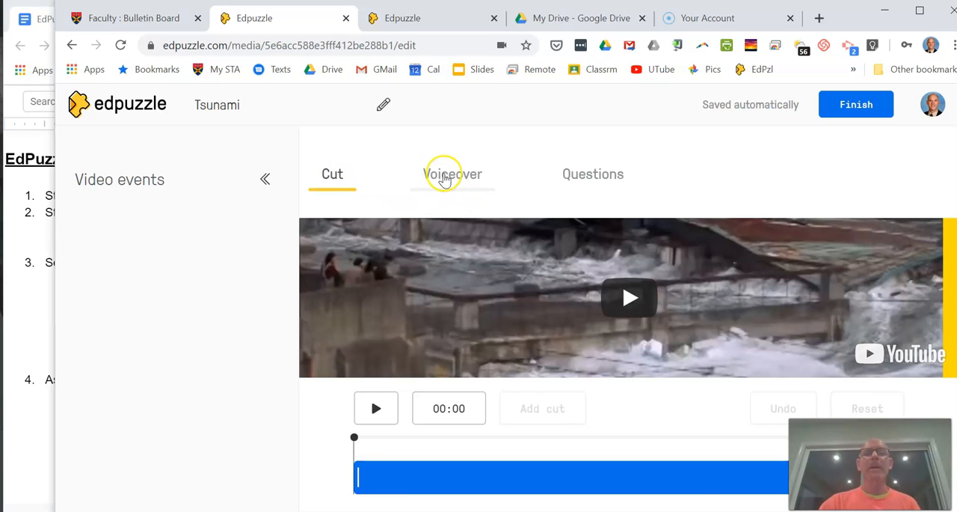
{"action": "left_click", "coordinate": [612, 182]}
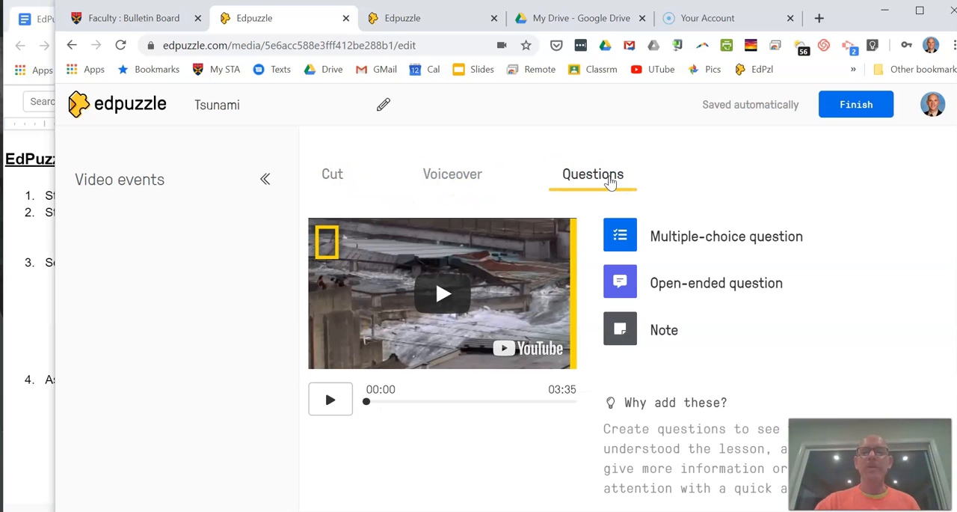
Step: Play the video to 00:15, pause, and start a multiple-choice question reading "Whjat kiund of fault is present athe site"
{"action": "left_click", "coordinate": [449, 297]}
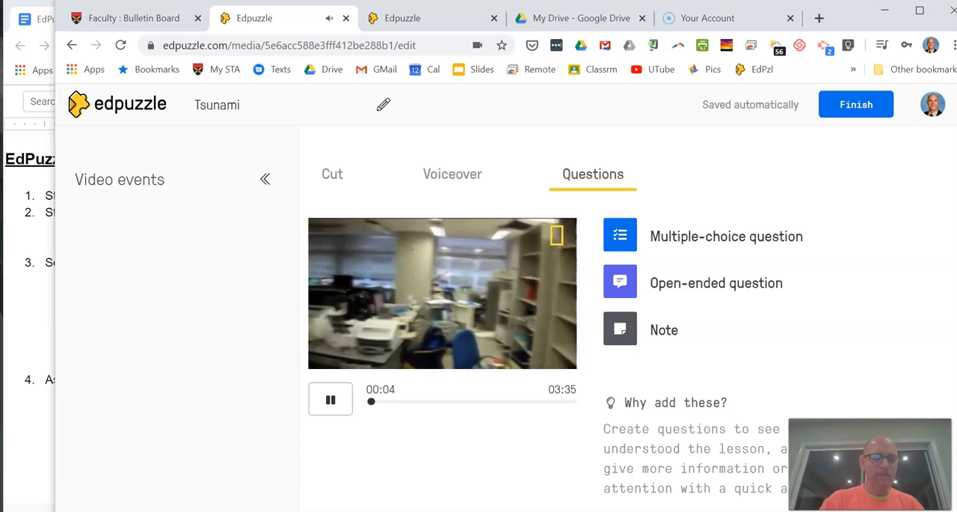
{"action": "key", "text": "XF86AudioLowerVolume"}
{"action": "key", "text": "XF86AudioLowerVolume"}
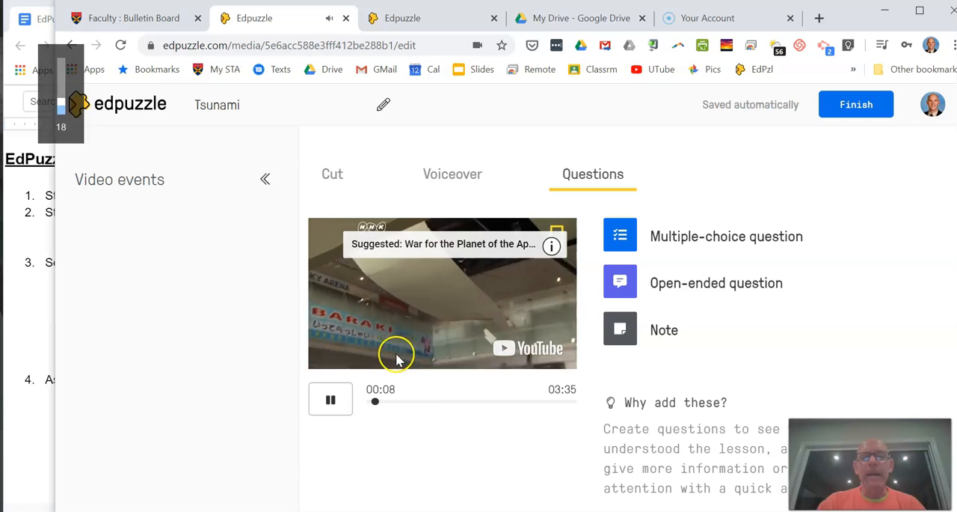
{"action": "left_click", "coordinate": [331, 404]}
{"action": "left_click", "coordinate": [620, 236]}
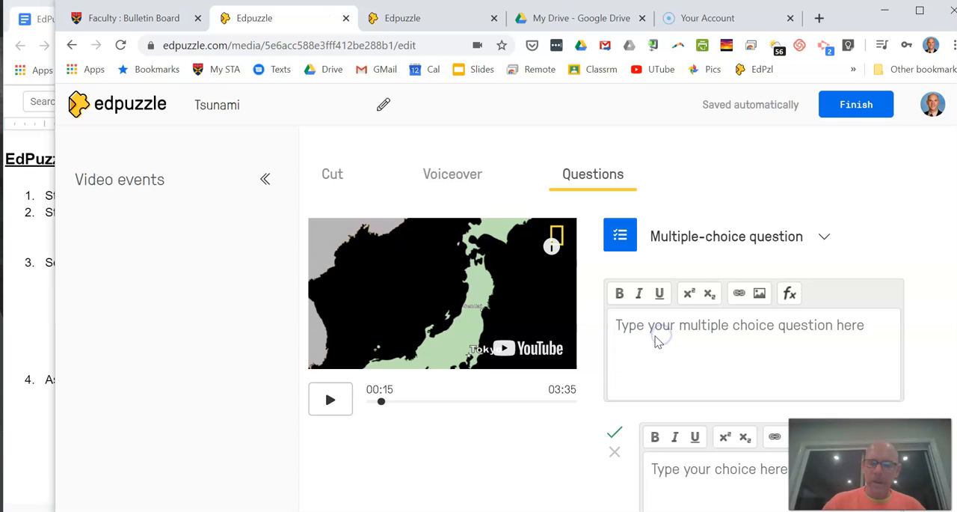
{"action": "type", "text": "hjat kiund of fault is present athe site"}
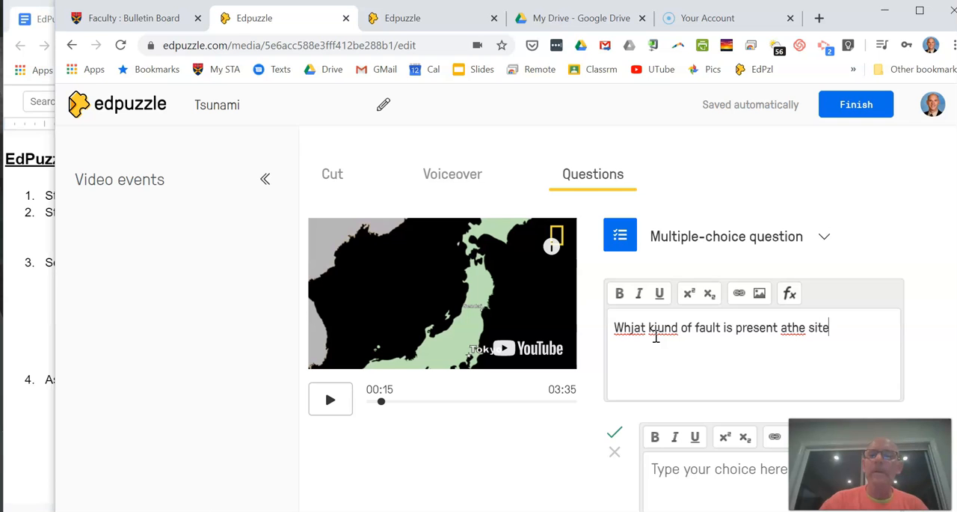
{"action": "left_click", "coordinate": [841, 326]}
Step: Enter "strike slip" and "transform fault" as the two answer choices of the fault question
{"action": "scroll", "coordinate": [792, 331], "scroll_direction": "down", "scroll_amount": 3}
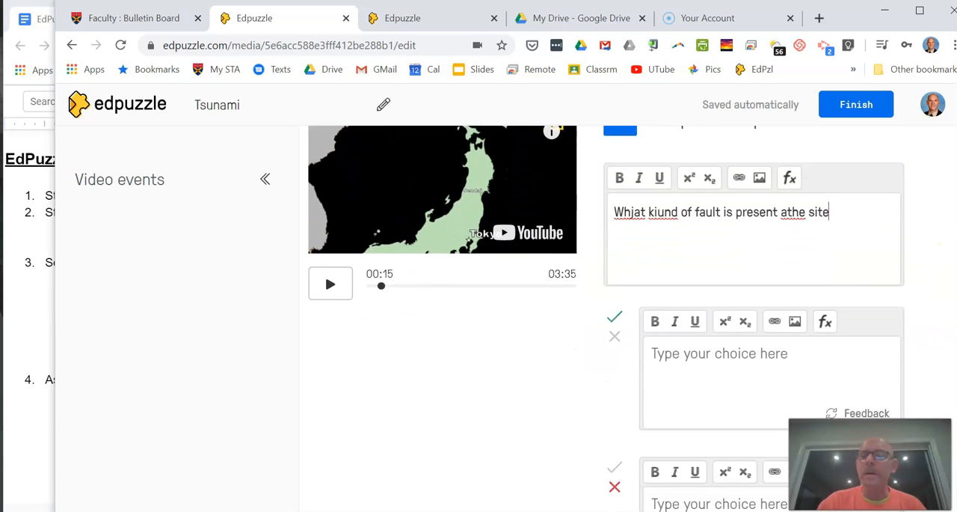
{"action": "left_click", "coordinate": [751, 299]}
{"action": "type", "text": "slip"}
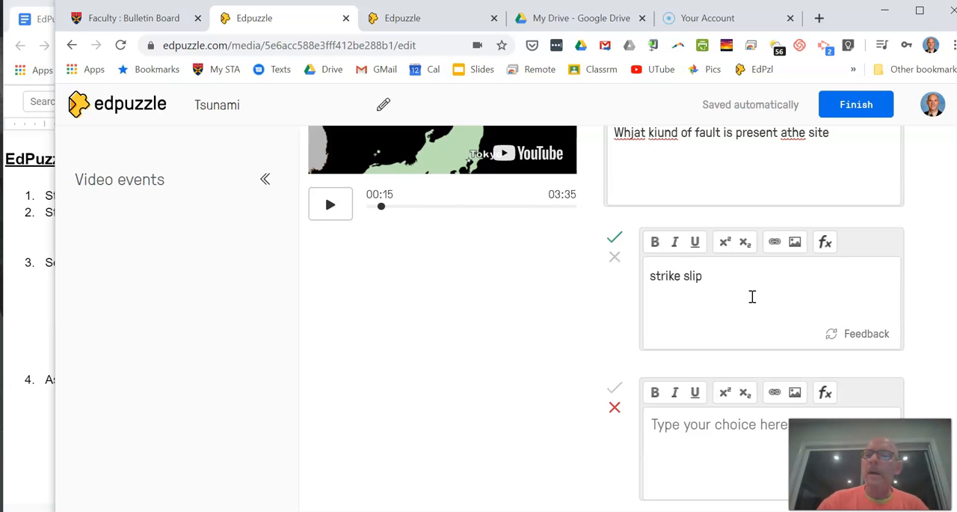
{"action": "left_click", "coordinate": [667, 417]}
{"action": "type", "text": "transform fault"}
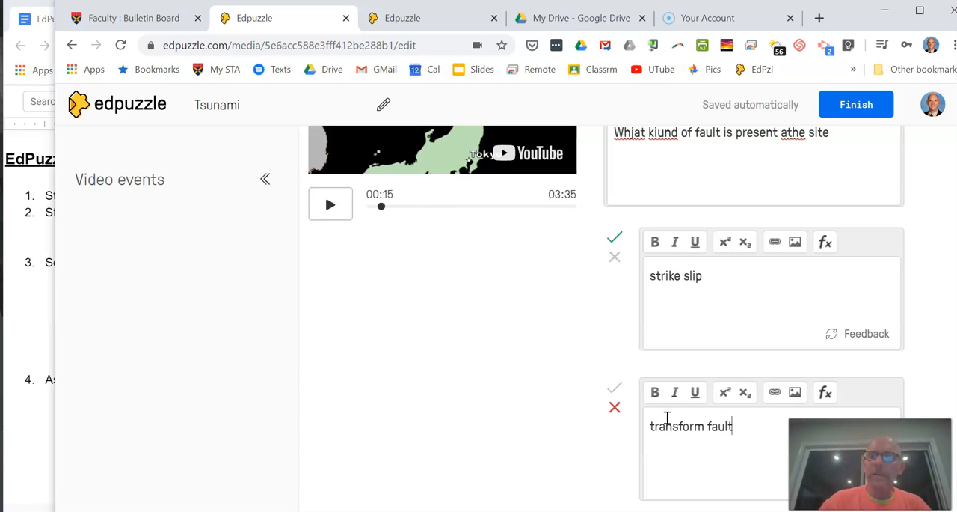
Step: Mark "transform fault" as the correct answer and "strike slip" as incorrect, and save the multiple-choice question
{"action": "left_click", "coordinate": [944, 393]}
{"action": "scroll", "coordinate": [951, 397], "scroll_direction": "down", "scroll_amount": 3}
{"action": "scroll", "coordinate": [952, 398], "scroll_direction": "up", "scroll_amount": 2}
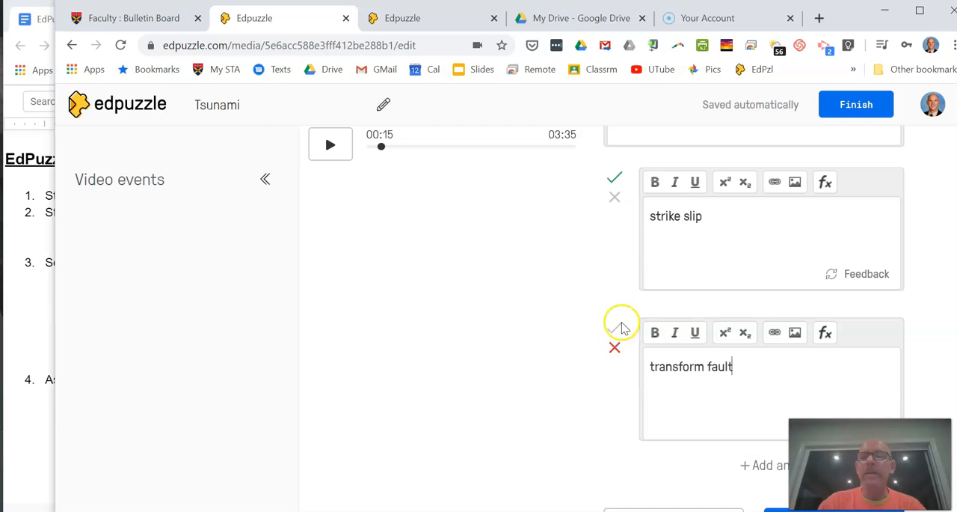
{"action": "left_click", "coordinate": [615, 346]}
{"action": "left_click", "coordinate": [615, 329]}
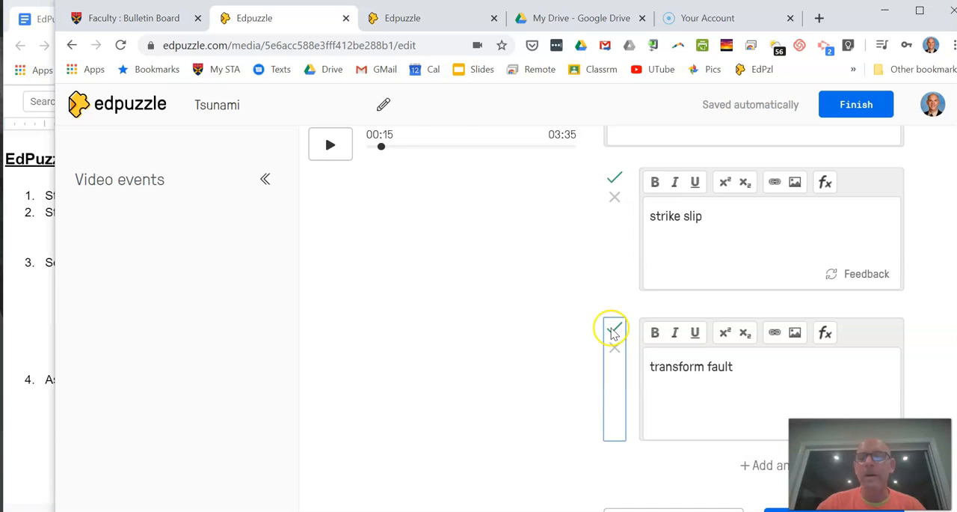
{"action": "left_click", "coordinate": [615, 197]}
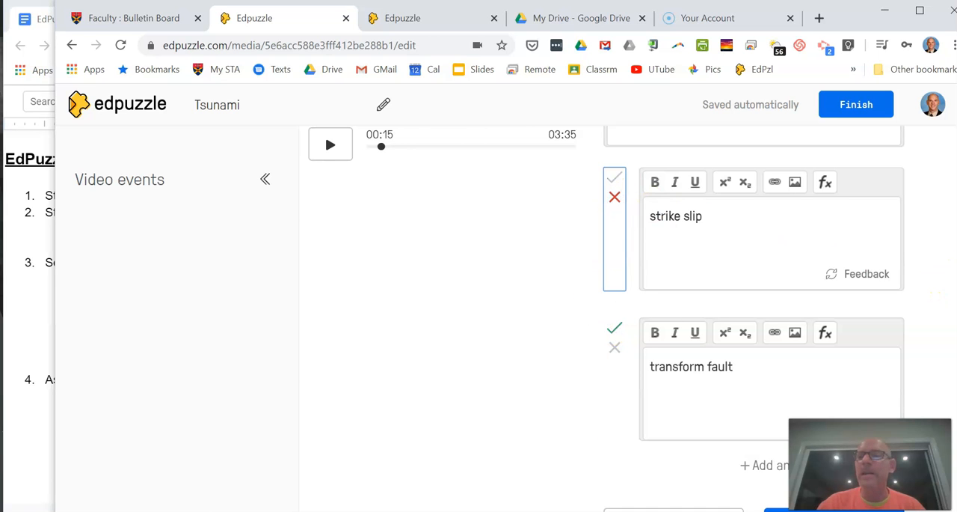
{"action": "scroll", "coordinate": [823, 337], "scroll_direction": "down", "scroll_amount": 3}
{"action": "left_click", "coordinate": [849, 361]}
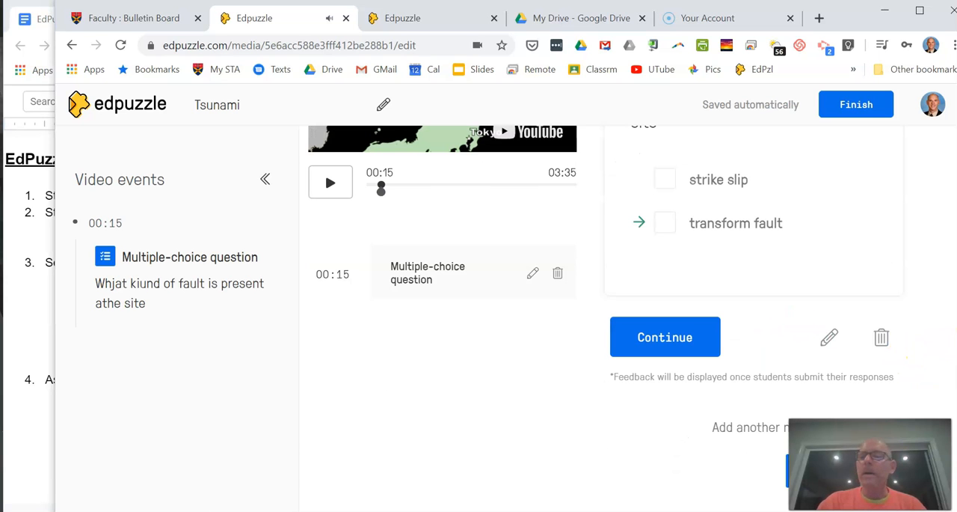
{"action": "scroll", "coordinate": [905, 344], "scroll_direction": "up", "scroll_amount": 3}
{"action": "scroll", "coordinate": [920, 299], "scroll_direction": "down", "scroll_amount": 1}
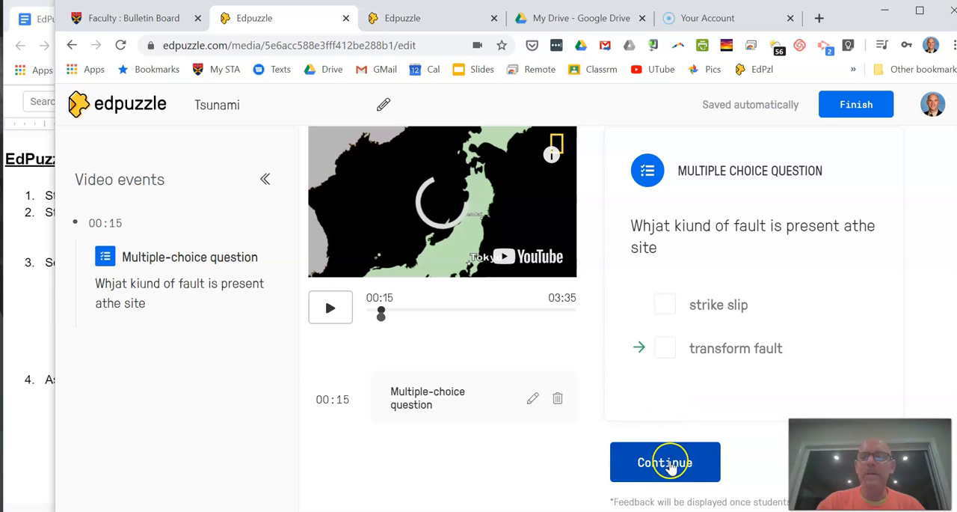
Step: Advance the video to 01:10 and save an open-ended question there reading "Descirbe a vrtical slip fault."
{"action": "left_click", "coordinate": [665, 462]}
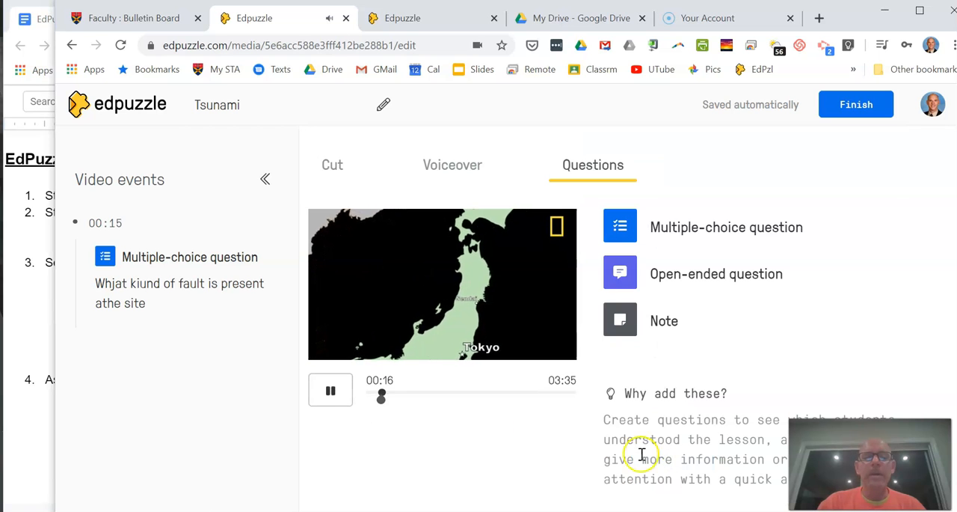
{"action": "left_click_drag", "start_coordinate": [379, 393], "coordinate": [430, 393]}
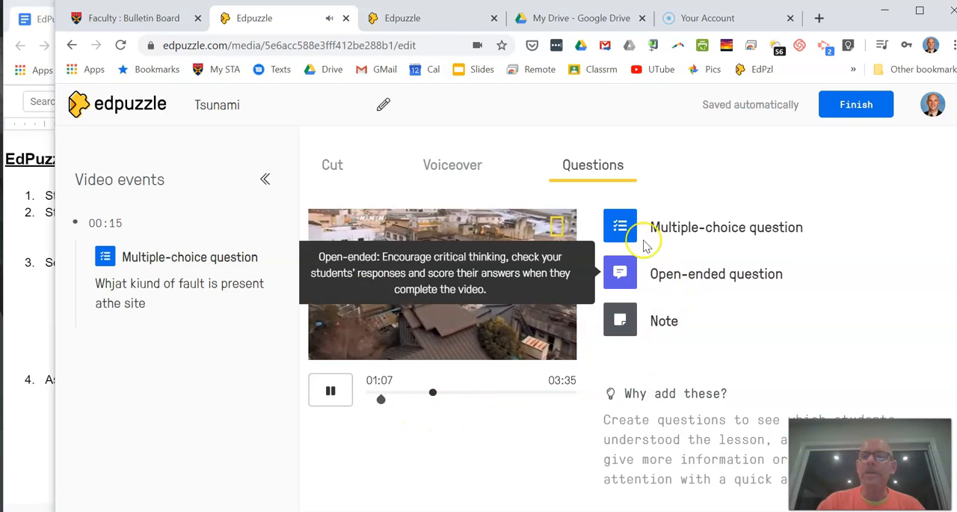
{"action": "left_click", "coordinate": [620, 271]}
{"action": "left_click", "coordinate": [647, 330]}
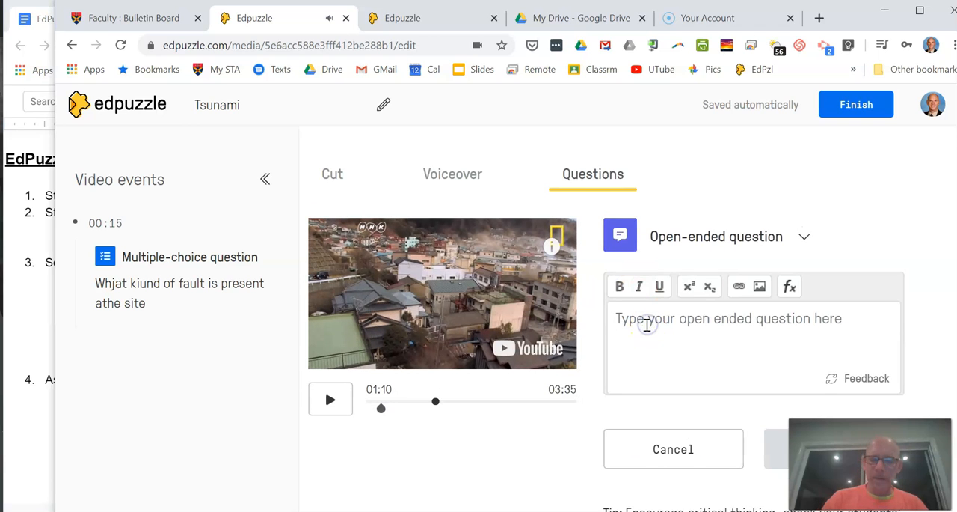
{"action": "type", "text": "Descirbe a vrtical slip fault."}
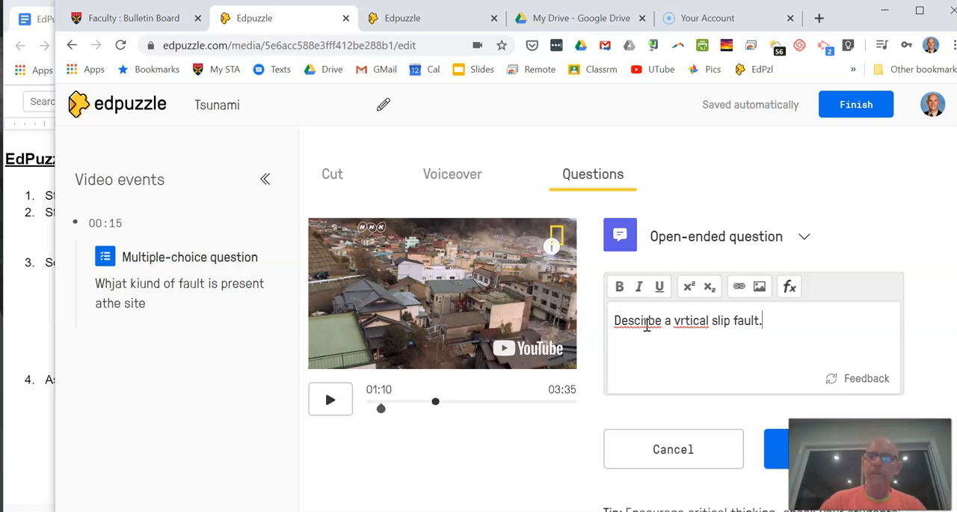
{"action": "left_click", "coordinate": [674, 328]}
{"action": "scroll", "coordinate": [946, 394], "scroll_direction": "down", "scroll_amount": 1}
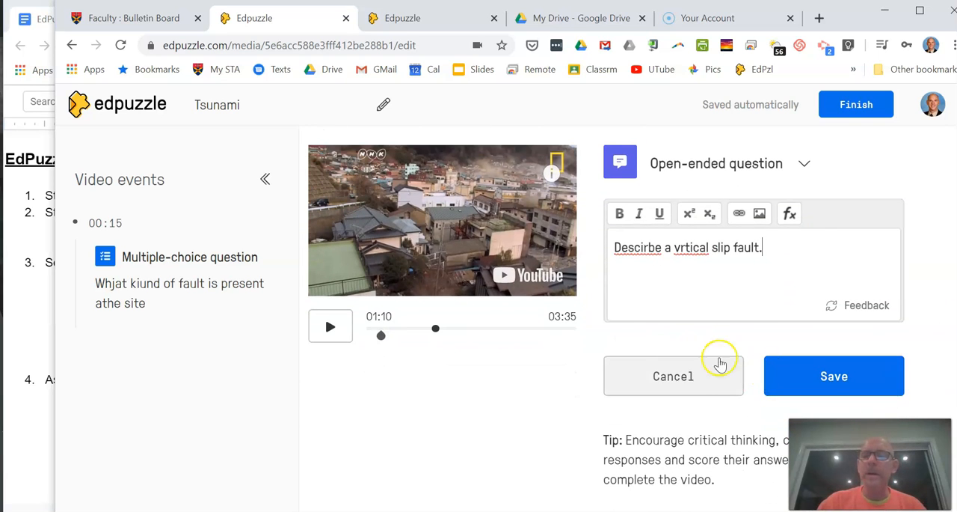
{"action": "left_click", "coordinate": [800, 381]}
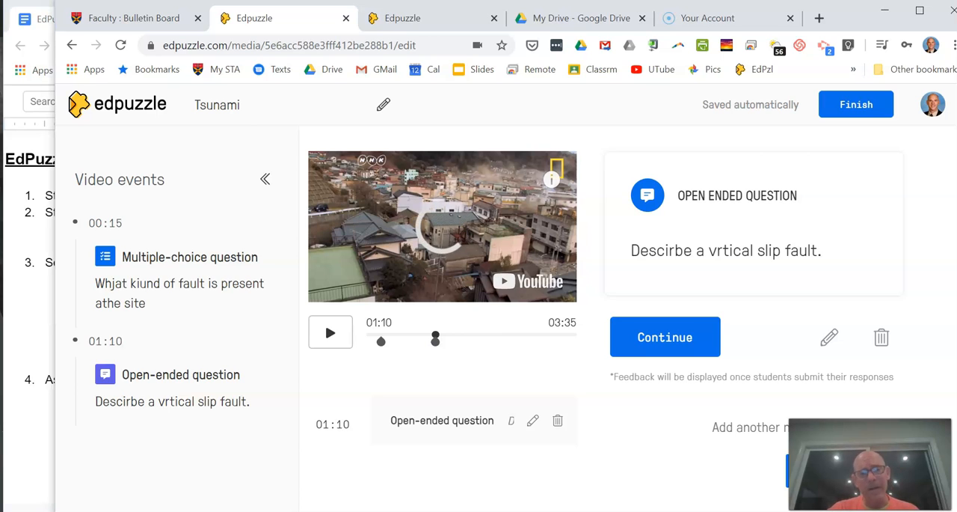
Step: Continue the video to 02:09 and save a note there reading "Copy this down!"
{"action": "left_click", "coordinate": [667, 338]}
{"action": "left_click", "coordinate": [666, 339]}
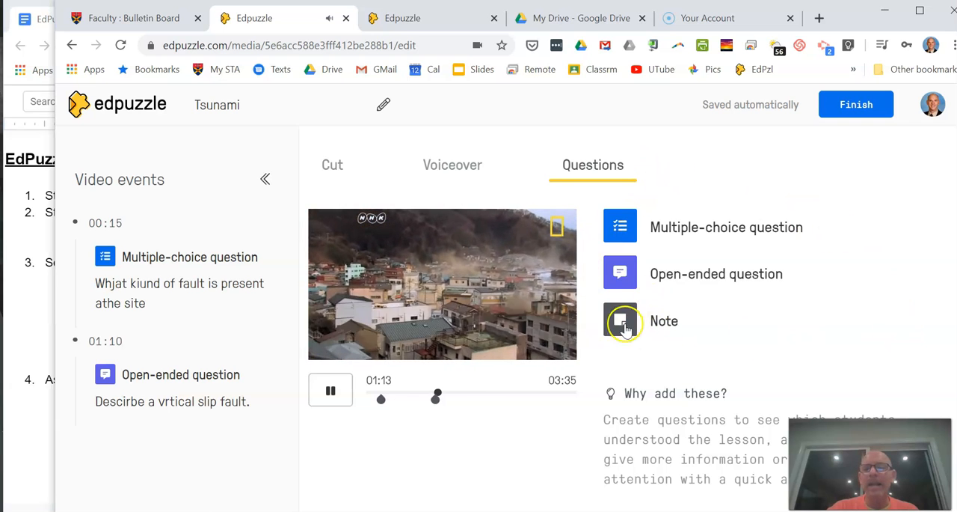
{"action": "left_click", "coordinate": [487, 394]}
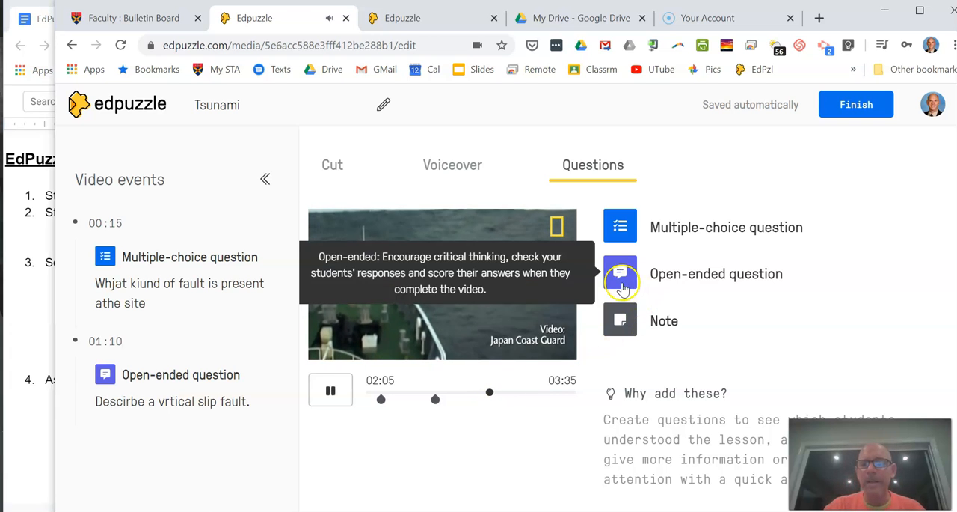
{"action": "left_click", "coordinate": [619, 322]}
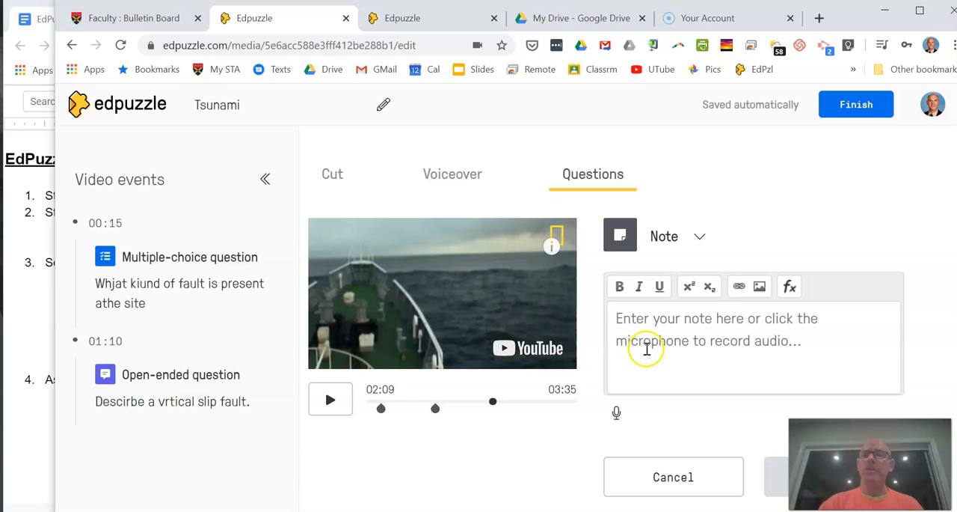
{"action": "type", "text": "op"}
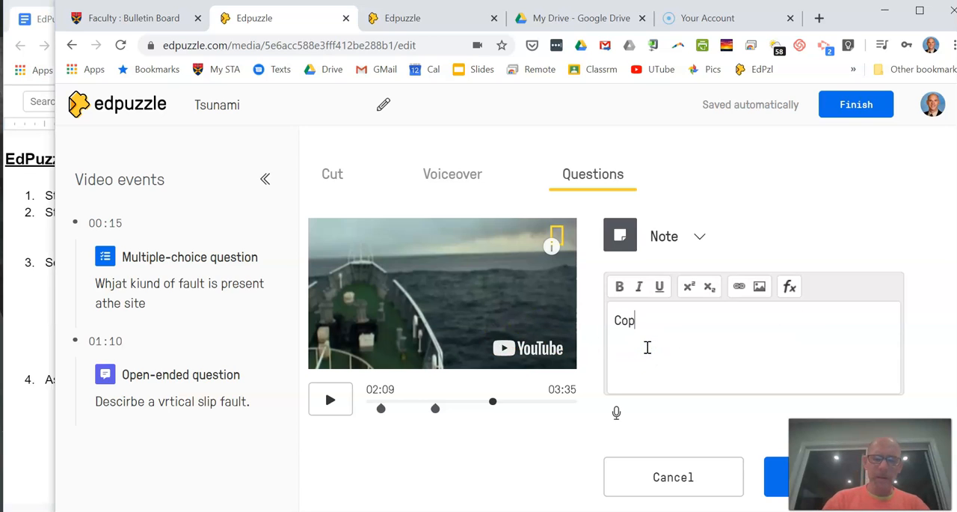
{"action": "type", "text": "y this down!"}
{"action": "left_click", "coordinate": [780, 483]}
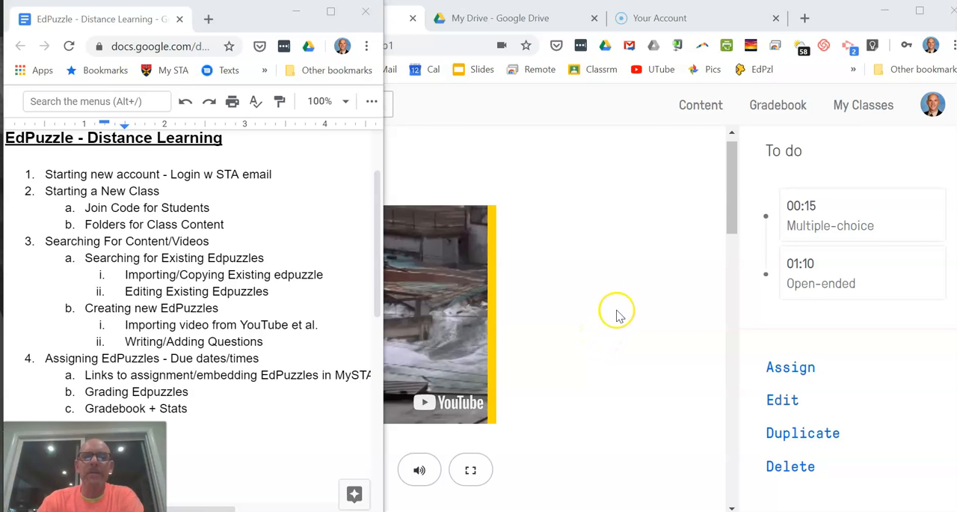
Step: Return to My Content, open the APES folder and look through its videos
{"action": "left_click", "coordinate": [617, 209]}
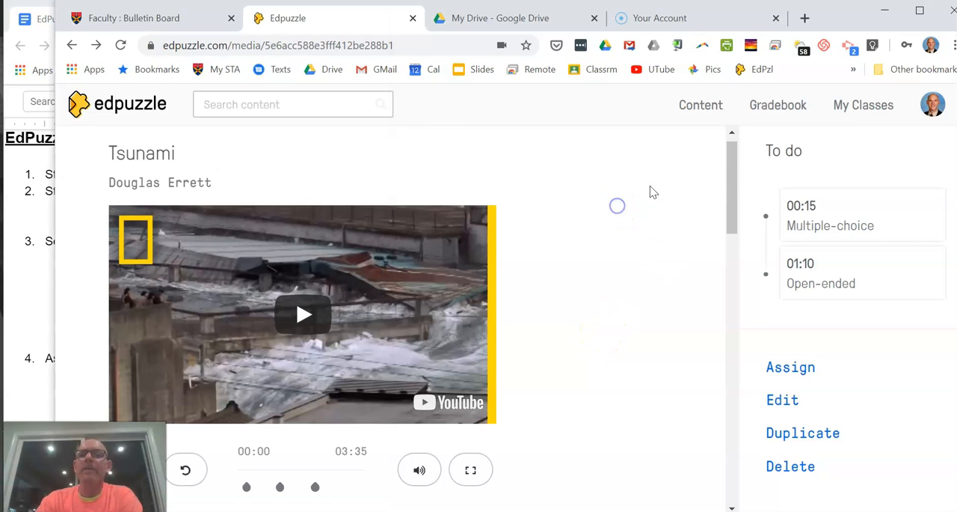
{"action": "left_click", "coordinate": [692, 108]}
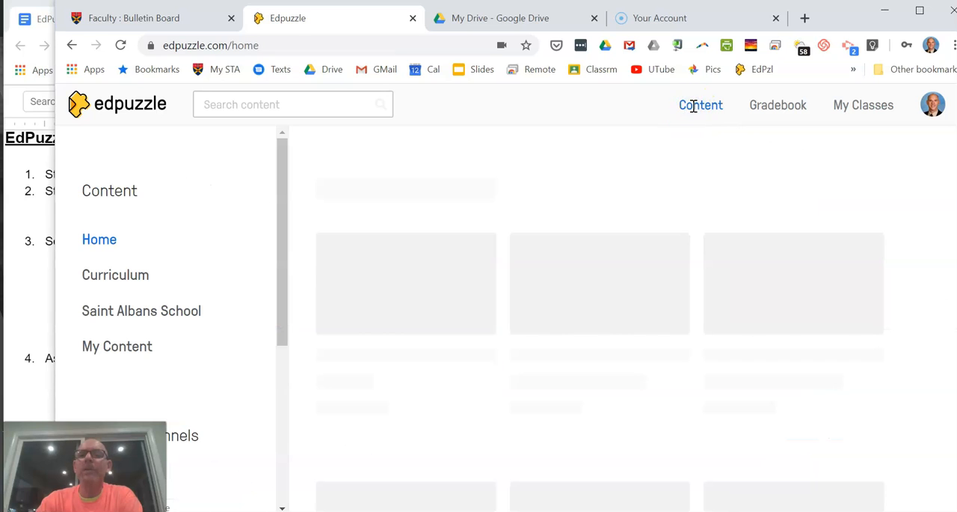
{"action": "left_click", "coordinate": [120, 350]}
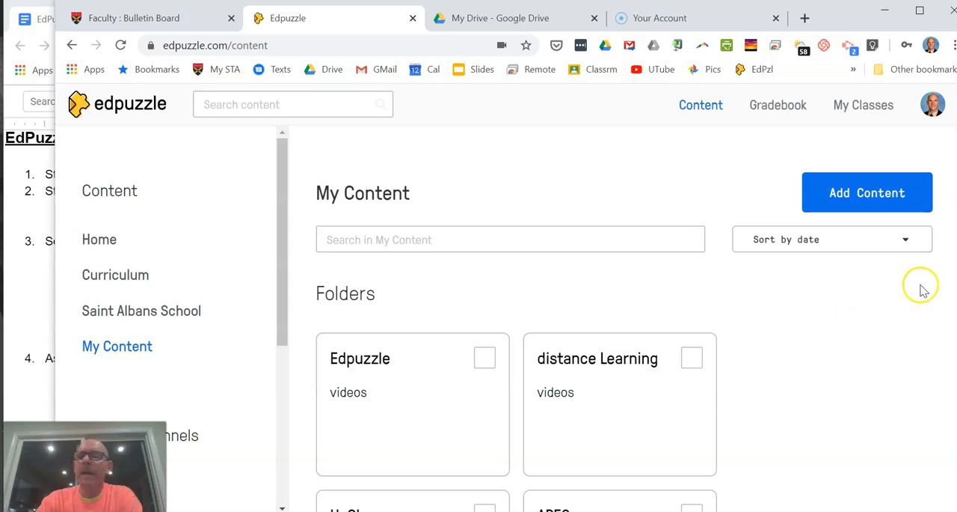
{"action": "scroll", "coordinate": [509, 325], "scroll_direction": "down", "scroll_amount": 2}
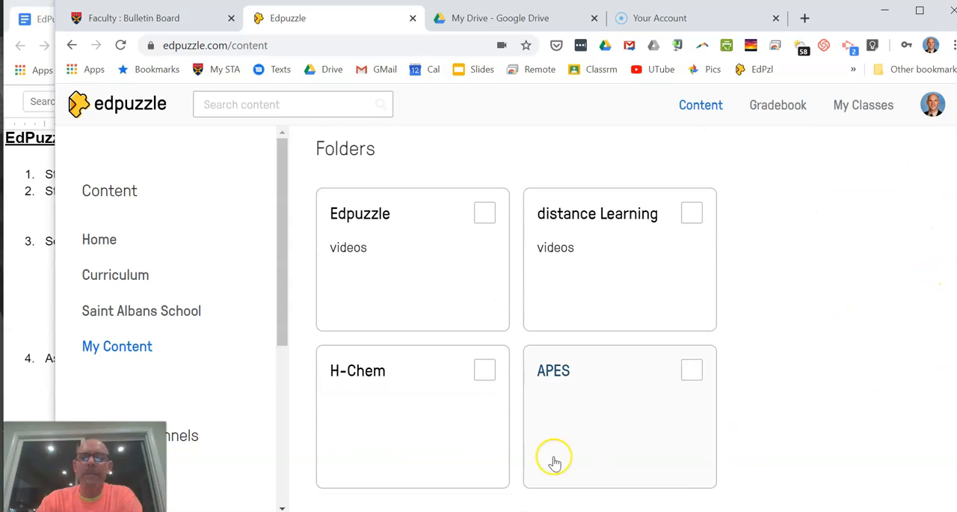
{"action": "left_click", "coordinate": [596, 416]}
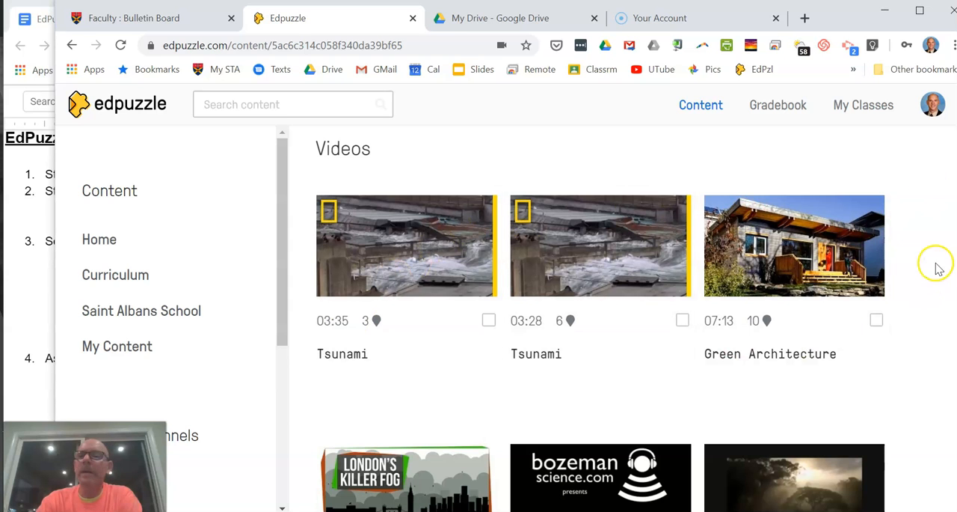
{"action": "scroll", "coordinate": [935, 225], "scroll_direction": "down", "scroll_amount": 5}
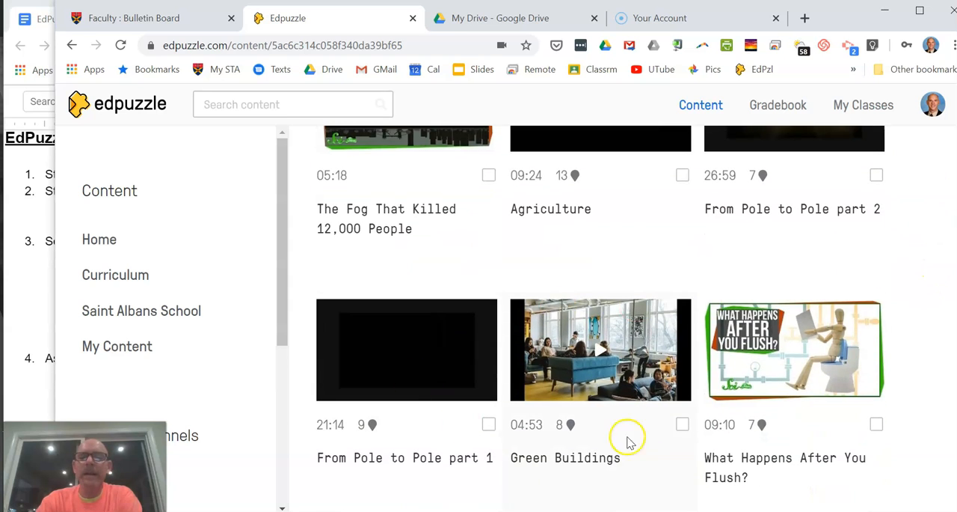
Step: Select the Green Buildings video and start assigning it to all students in the STA APES 2019-20 class
{"action": "scroll", "coordinate": [935, 299], "scroll_direction": "down", "scroll_amount": 2}
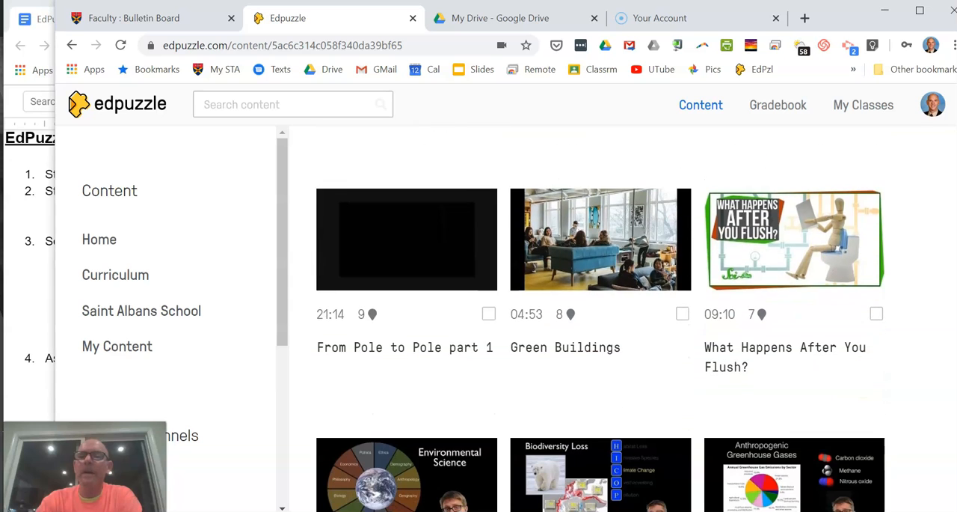
{"action": "left_click", "coordinate": [683, 316]}
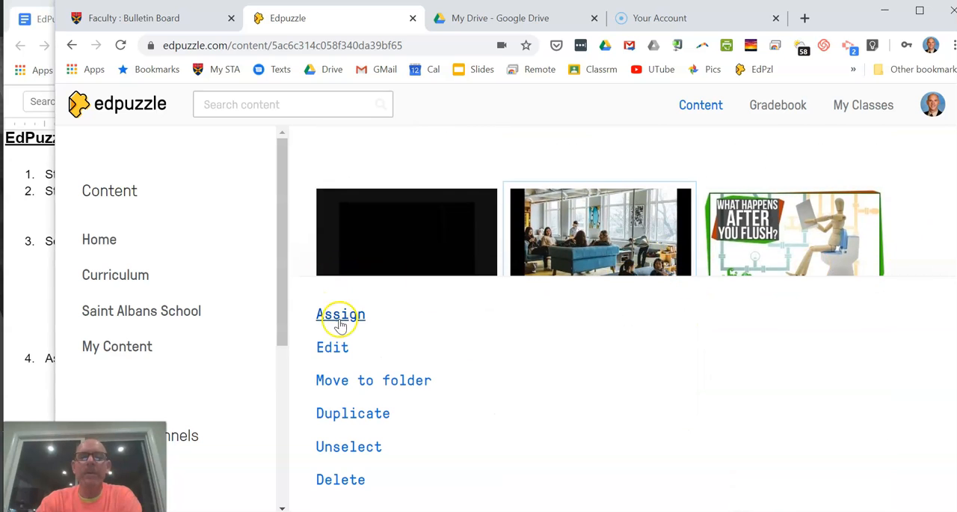
{"action": "left_click", "coordinate": [336, 320]}
{"action": "left_click", "coordinate": [144, 334]}
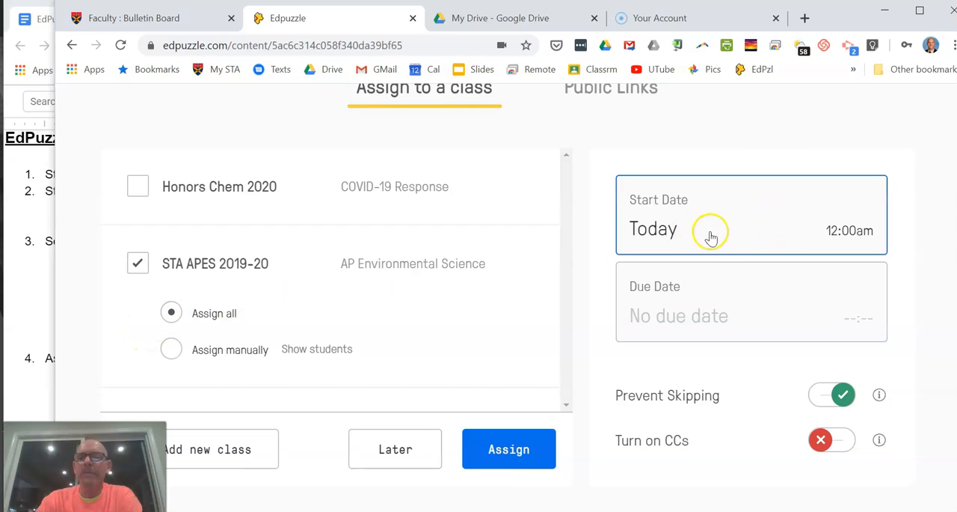
{"action": "left_click", "coordinate": [713, 300]}
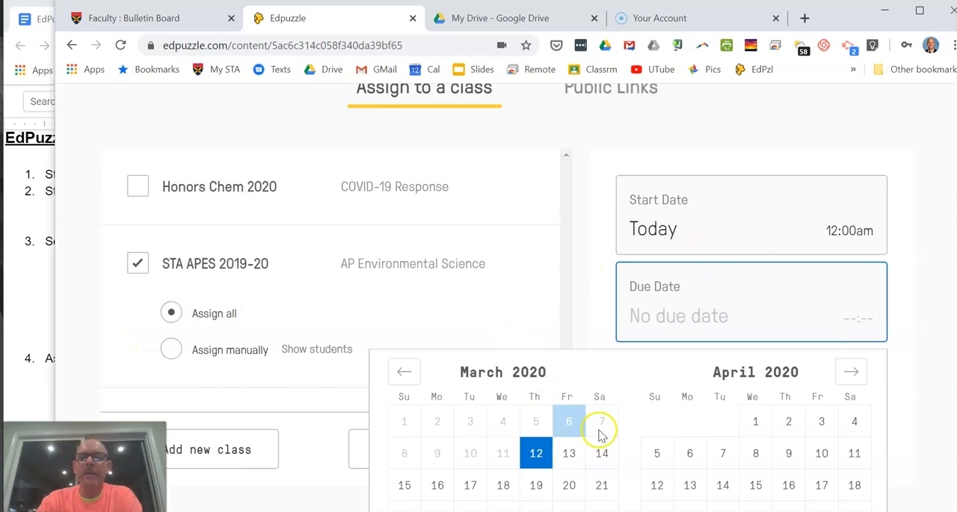
{"action": "left_click", "coordinate": [404, 486]}
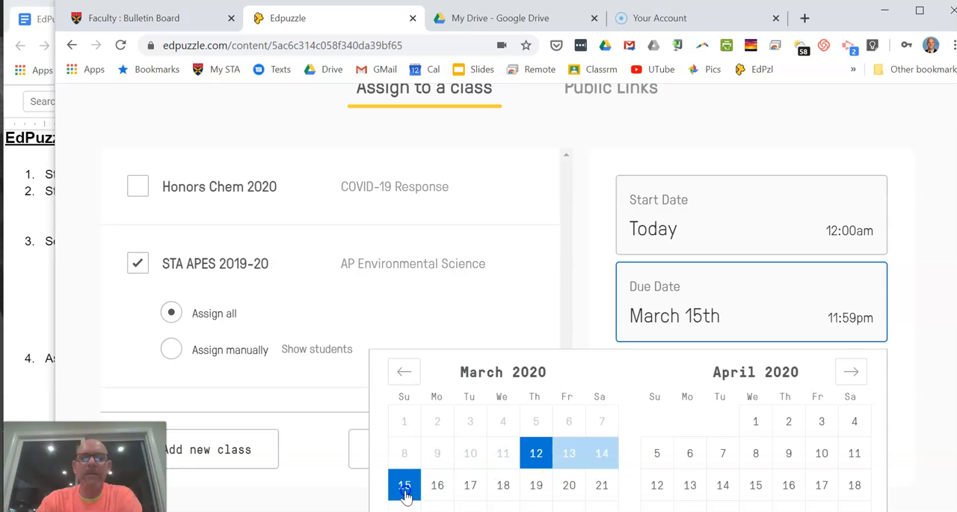
{"action": "scroll", "coordinate": [404, 486], "scroll_direction": "down", "scroll_amount": 2}
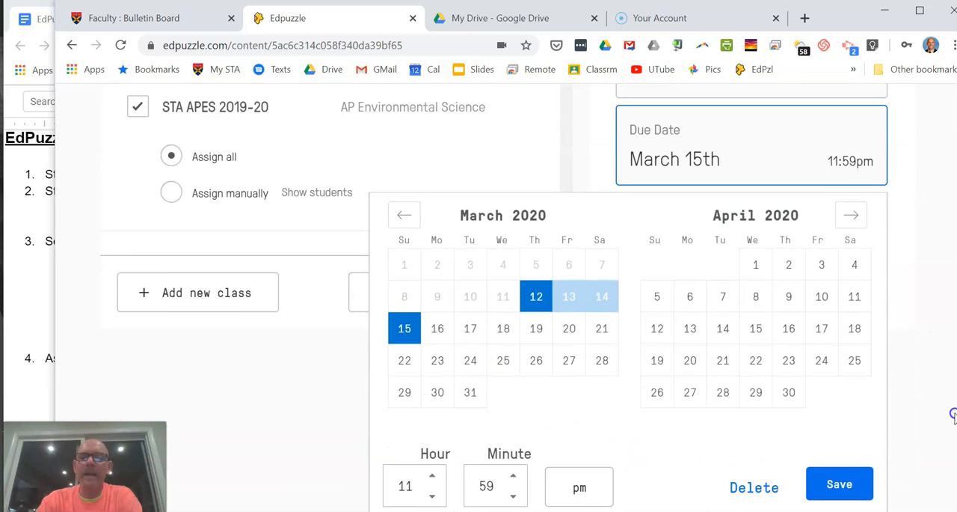
{"action": "left_click", "coordinate": [754, 487]}
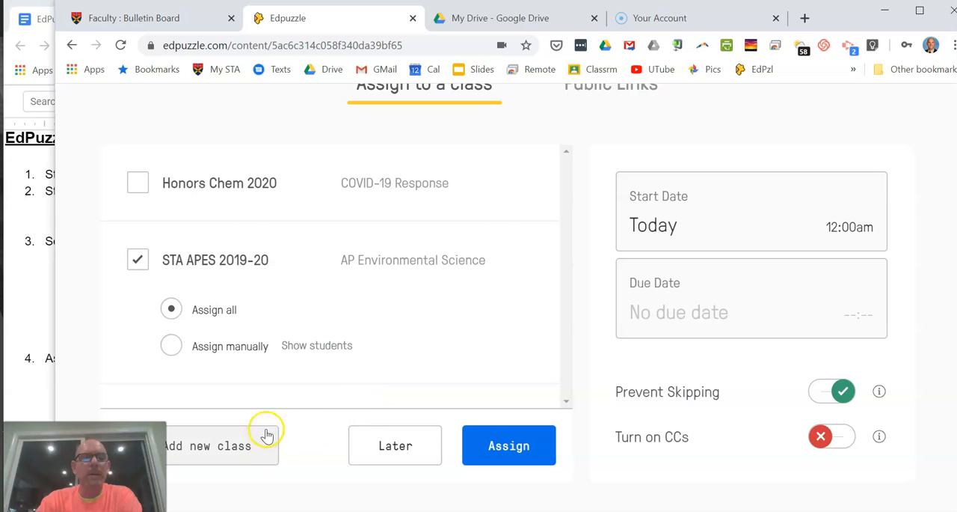
Step: Set the assignment's due date to March 15th at 11:00 pm and save it
{"action": "left_click", "coordinate": [753, 326]}
{"action": "scroll", "coordinate": [754, 327], "scroll_direction": "down", "scroll_amount": 2}
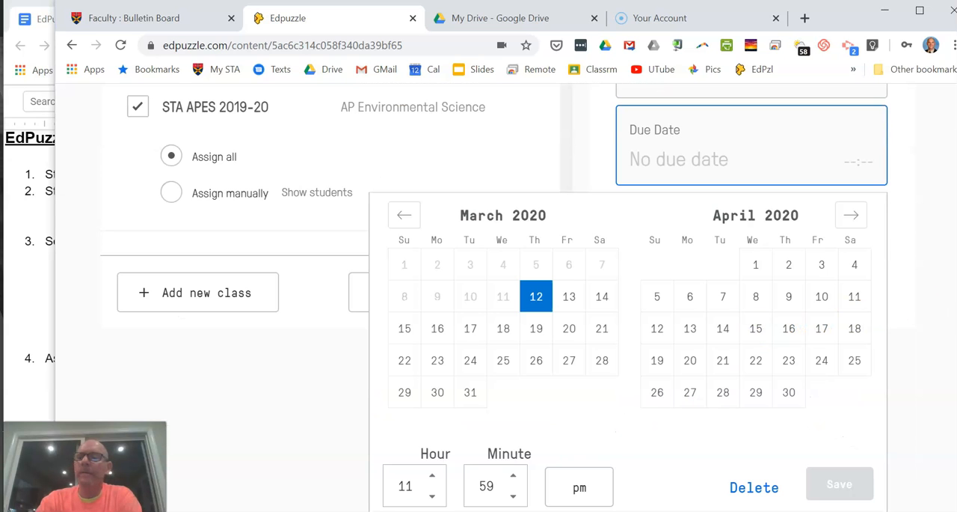
{"action": "left_click", "coordinate": [515, 479]}
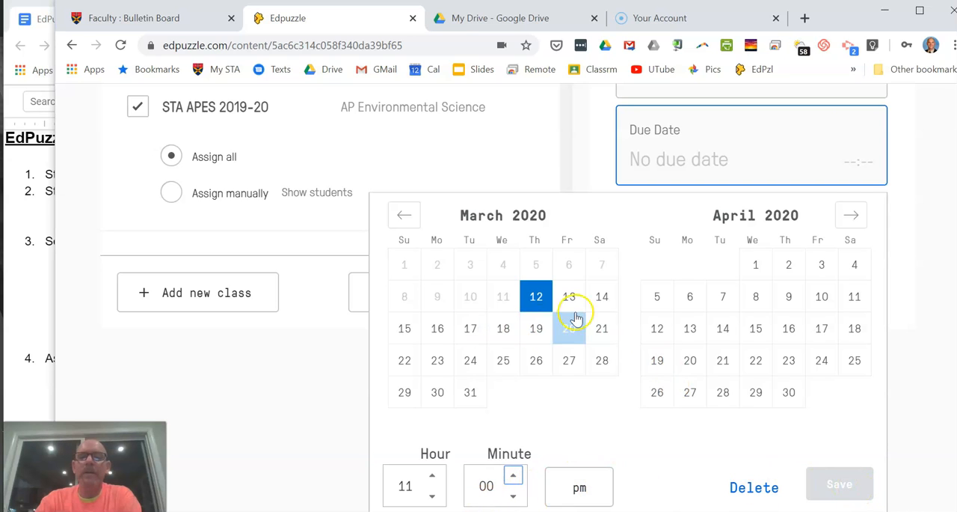
{"action": "left_click", "coordinate": [407, 330]}
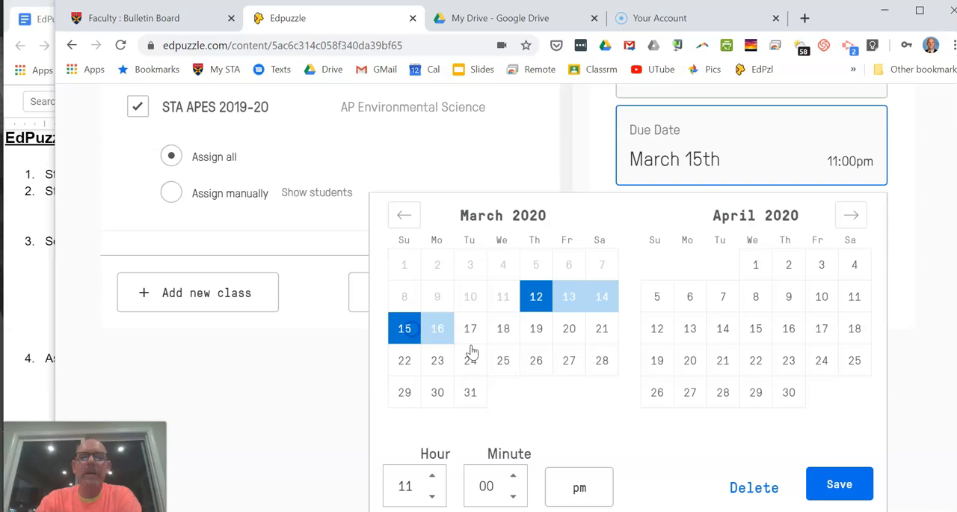
{"action": "left_click", "coordinate": [855, 485]}
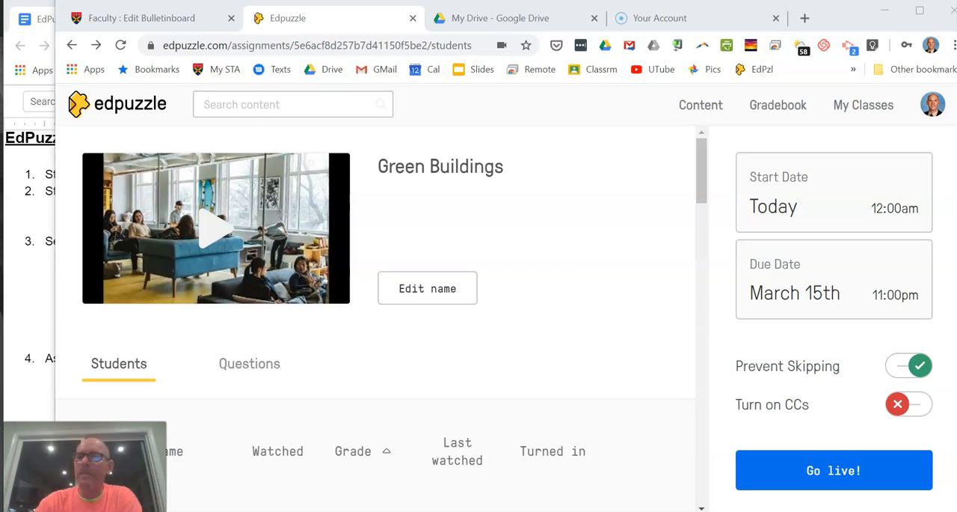
Step: Open the sharing options of the Green Buildings assignment and copy its assignment link
{"action": "scroll", "coordinate": [374, 314], "scroll_direction": "down", "scroll_amount": 3}
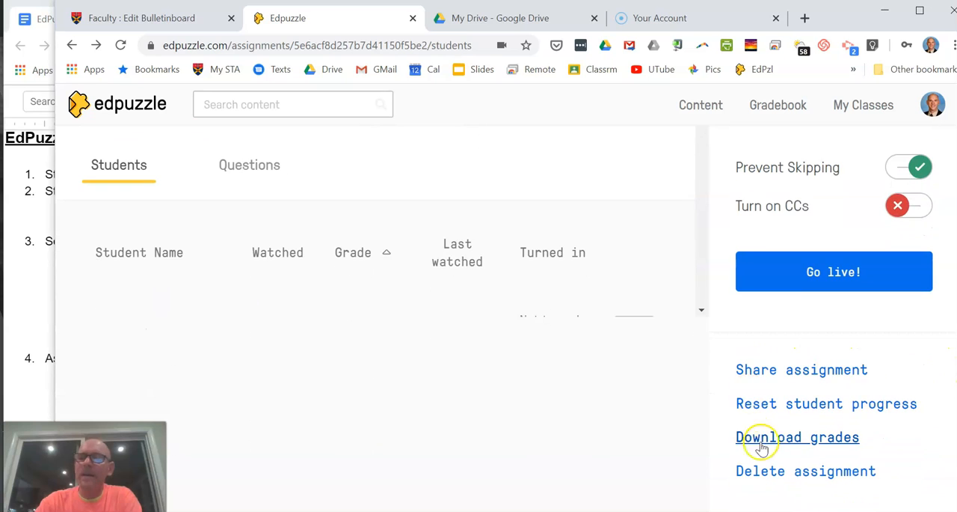
{"action": "left_click", "coordinate": [792, 374]}
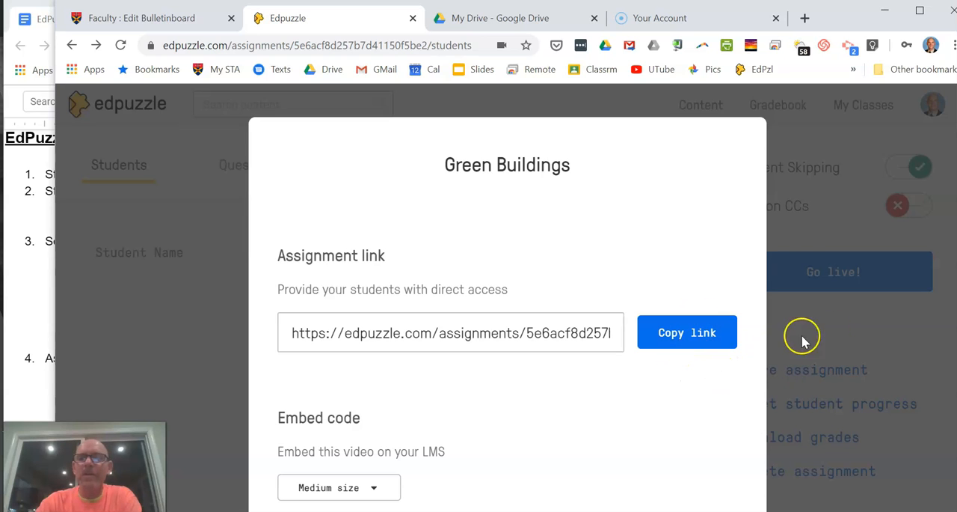
{"action": "scroll", "coordinate": [893, 321], "scroll_direction": "down", "scroll_amount": 1}
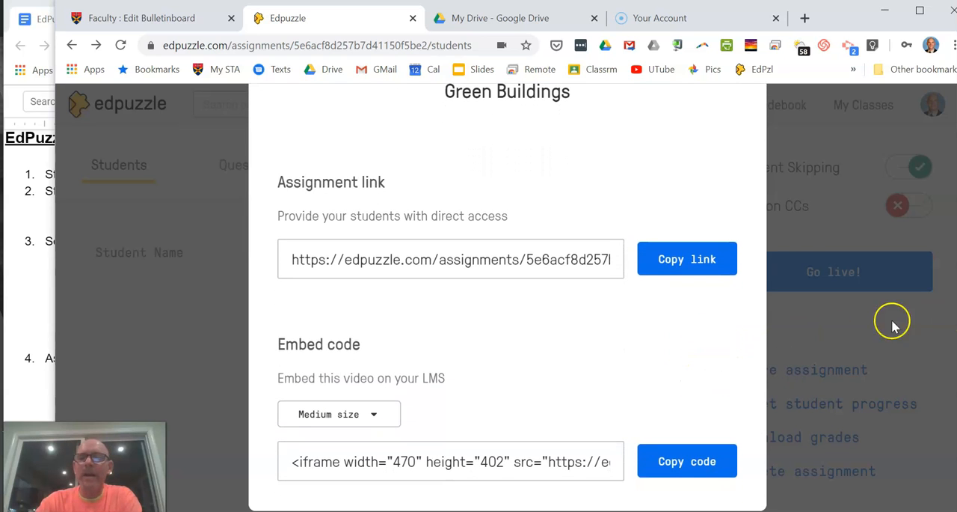
{"action": "left_click", "coordinate": [669, 276]}
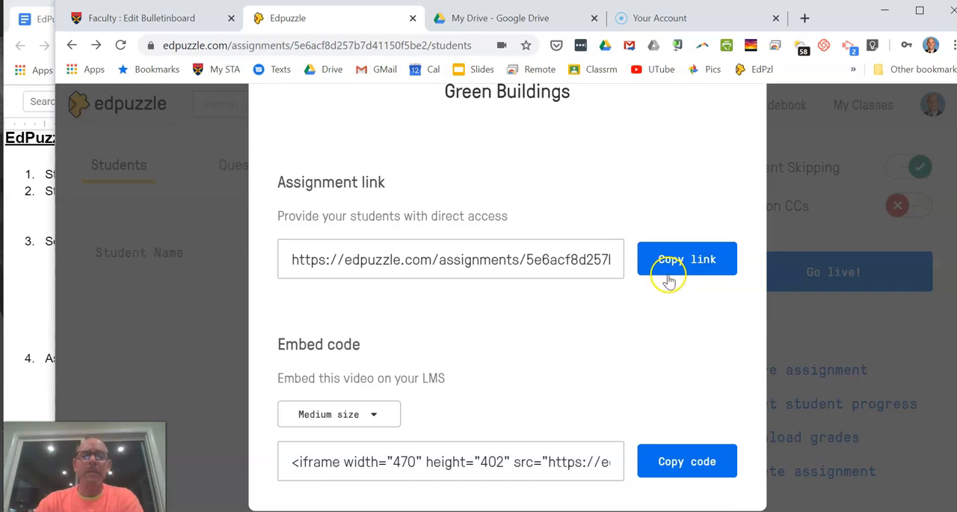
{"action": "left_click", "coordinate": [681, 263]}
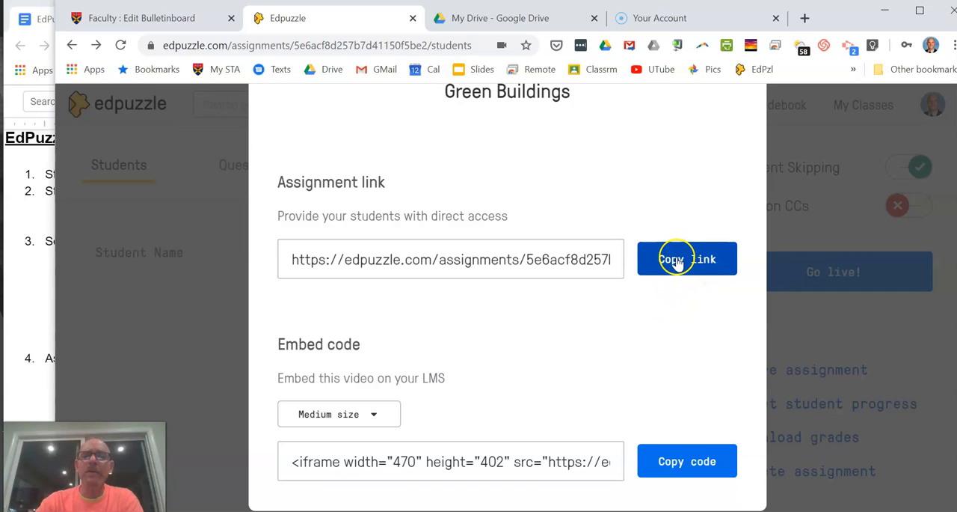
{"action": "left_click", "coordinate": [675, 262]}
{"action": "left_click", "coordinate": [671, 267]}
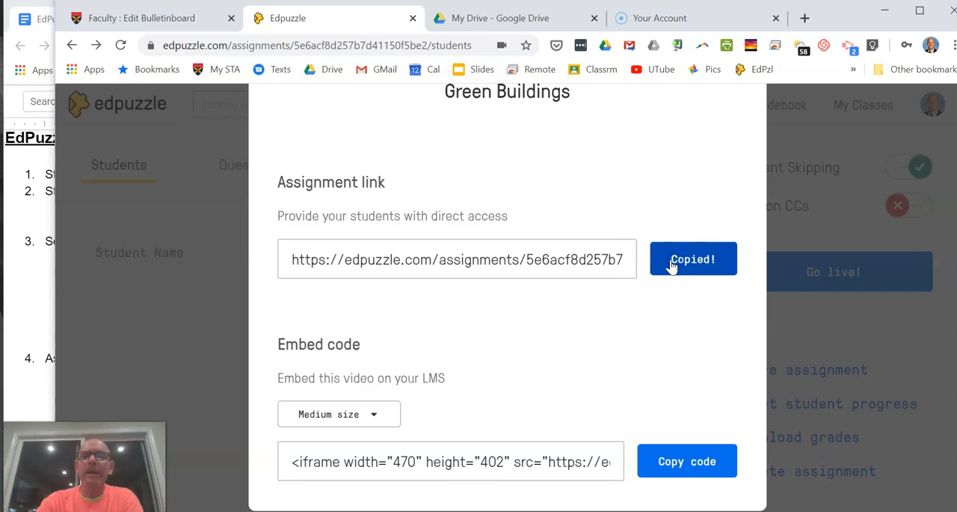
Step: Switch to the St. Albans School faculty site and open the AP Environmental Sci - 3 (3) bulletin board for editing
{"action": "left_click", "coordinate": [149, 19]}
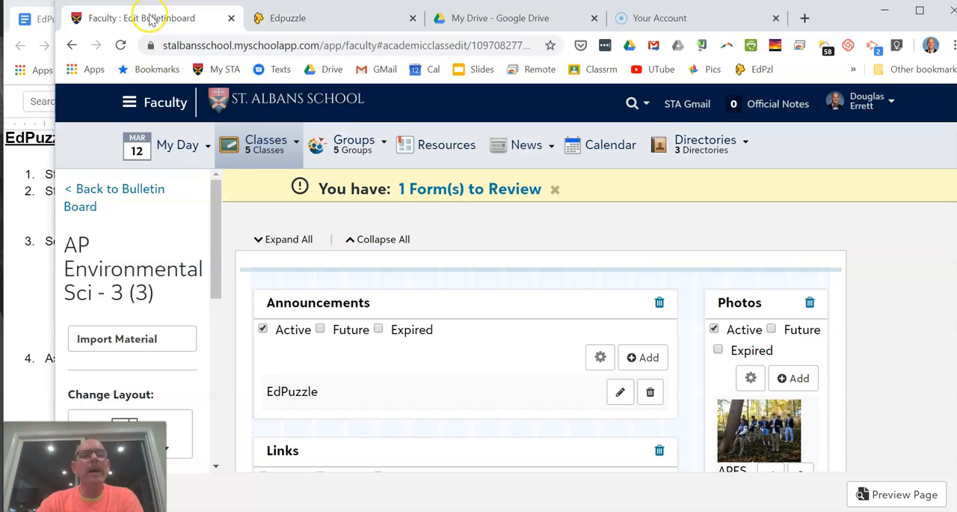
{"action": "left_click", "coordinate": [95, 196]}
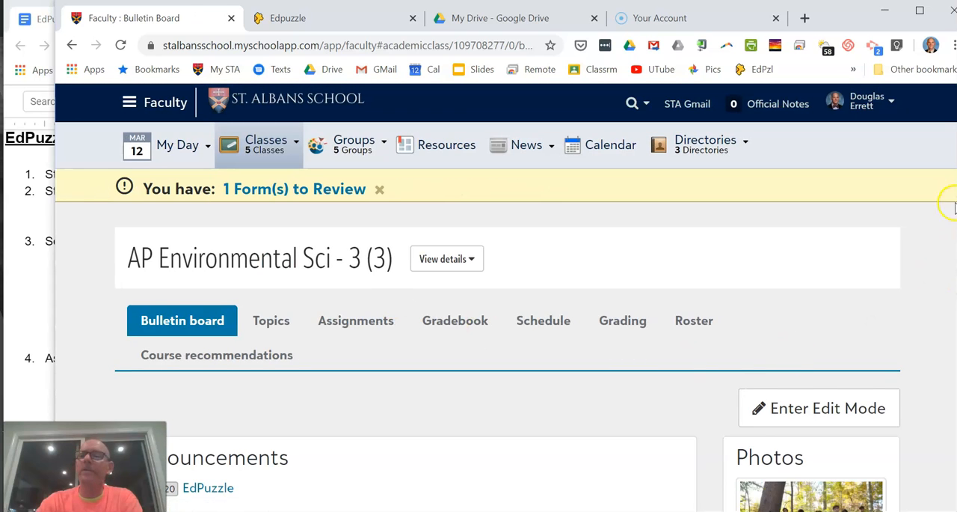
{"action": "scroll", "coordinate": [954, 203], "scroll_direction": "down", "scroll_amount": 2}
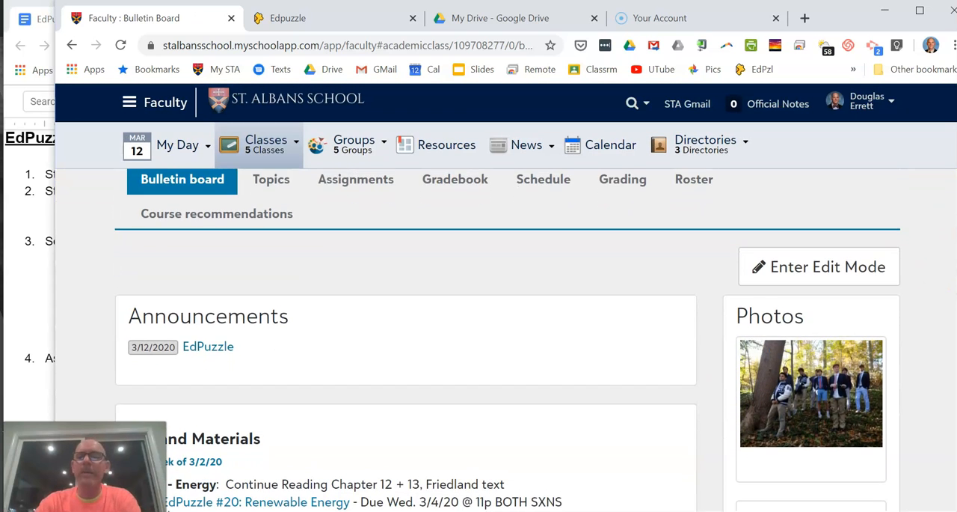
{"action": "scroll", "coordinate": [954, 202], "scroll_direction": "up", "scroll_amount": 2}
{"action": "left_click", "coordinate": [822, 397]}
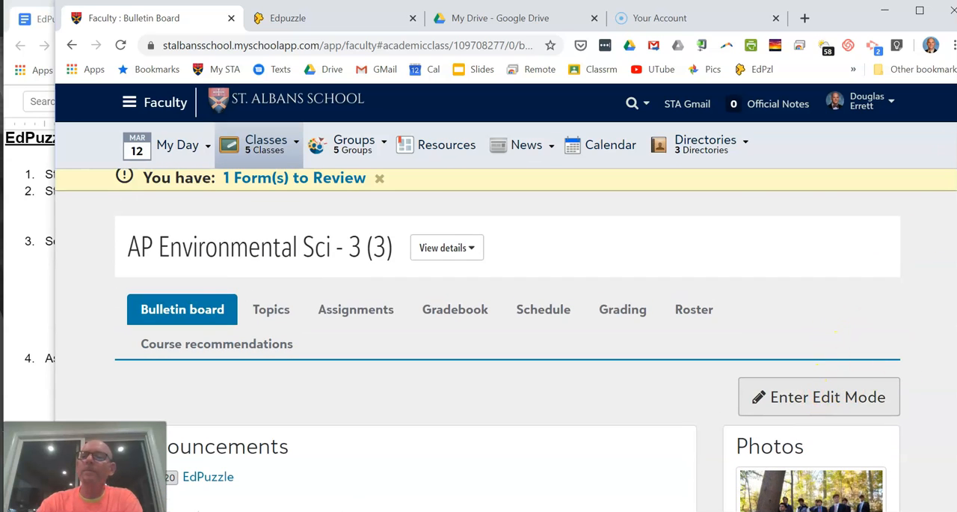
{"action": "left_click", "coordinate": [815, 401]}
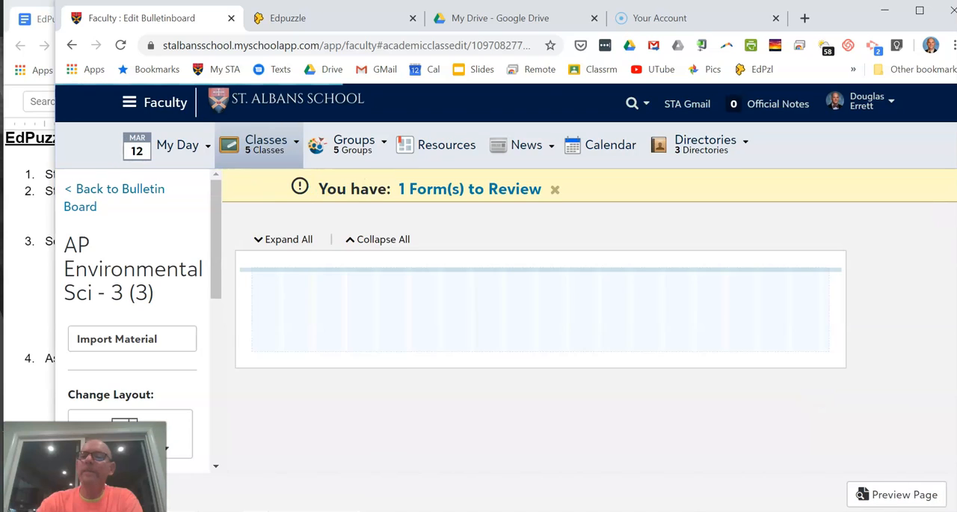
Step: Add a new announcement with the headline "EdPuzzle" and the description "Edpuzzle"
{"action": "left_click", "coordinate": [635, 259]}
{"action": "left_click", "coordinate": [236, 280]}
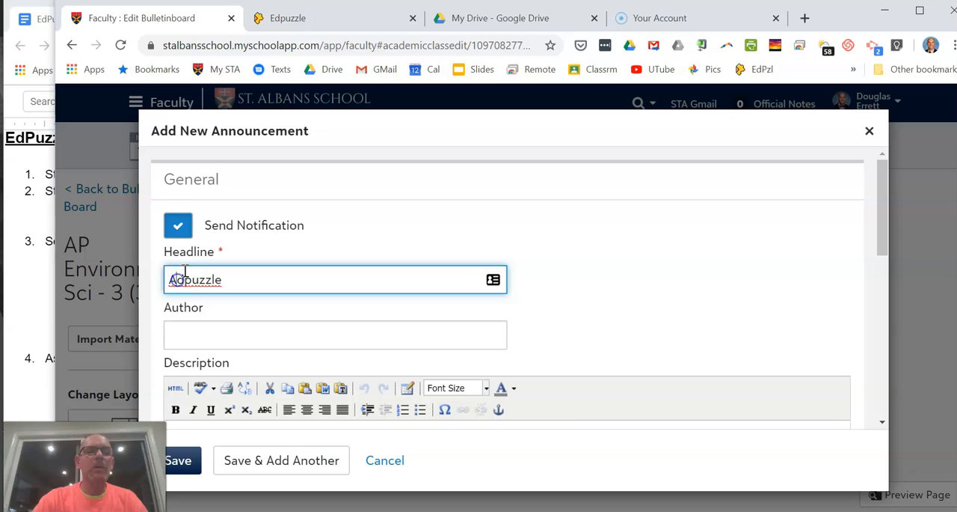
{"action": "key", "text": "BackSpace"}
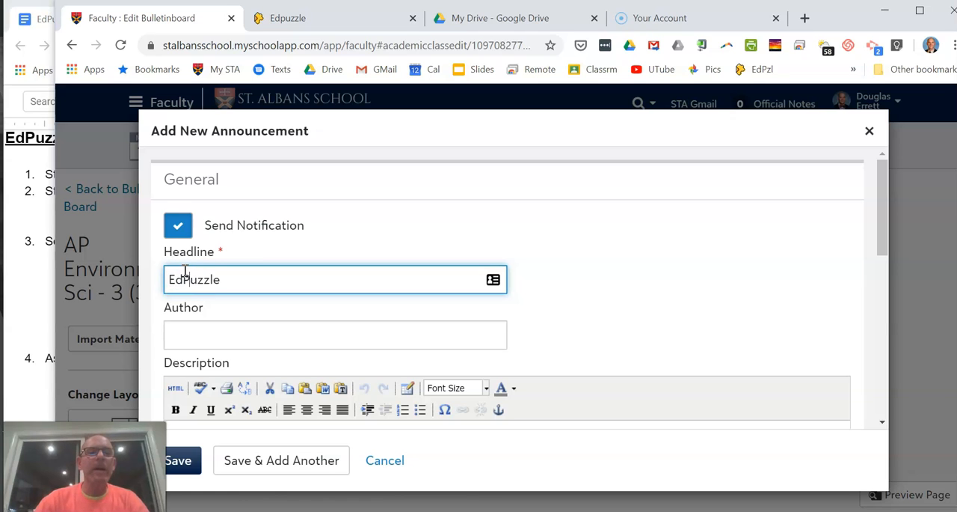
{"action": "left_click_drag", "start_coordinate": [876, 201], "coordinate": [878, 264]}
{"action": "left_click", "coordinate": [635, 306]}
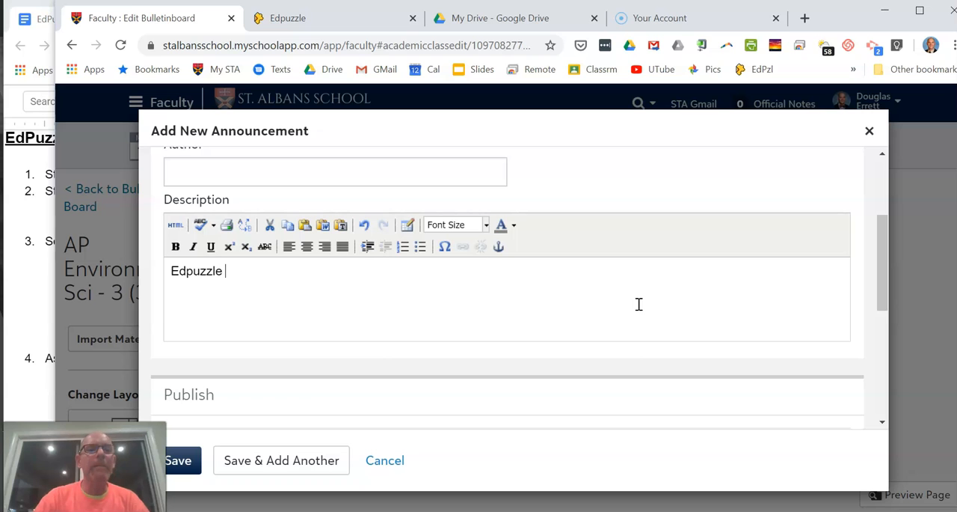
Step: Link the description word "Edpuzzle" to the copied assignment URL and save the announcement
{"action": "left_click_drag", "start_coordinate": [225, 271], "coordinate": [170, 270]}
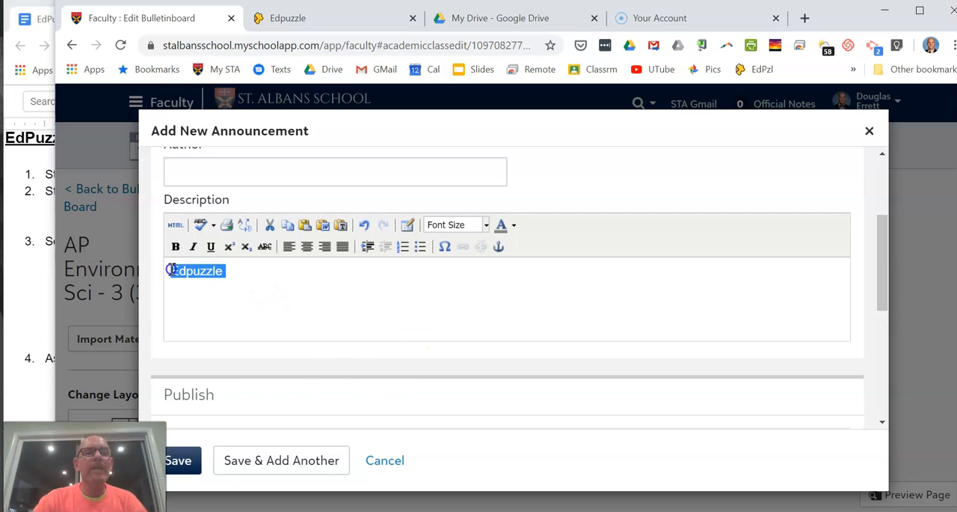
{"action": "left_click", "coordinate": [463, 246]}
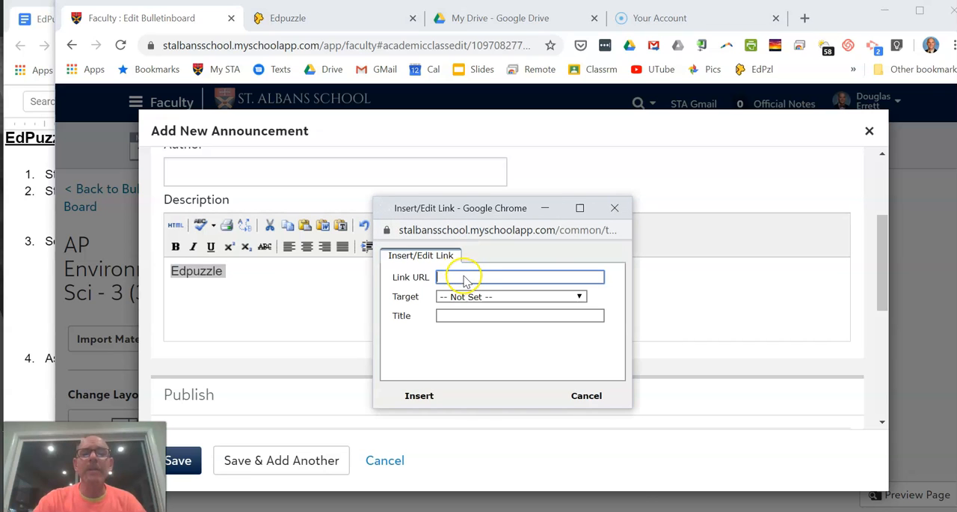
{"action": "right_click", "coordinate": [465, 278]}
{"action": "left_click", "coordinate": [499, 321]}
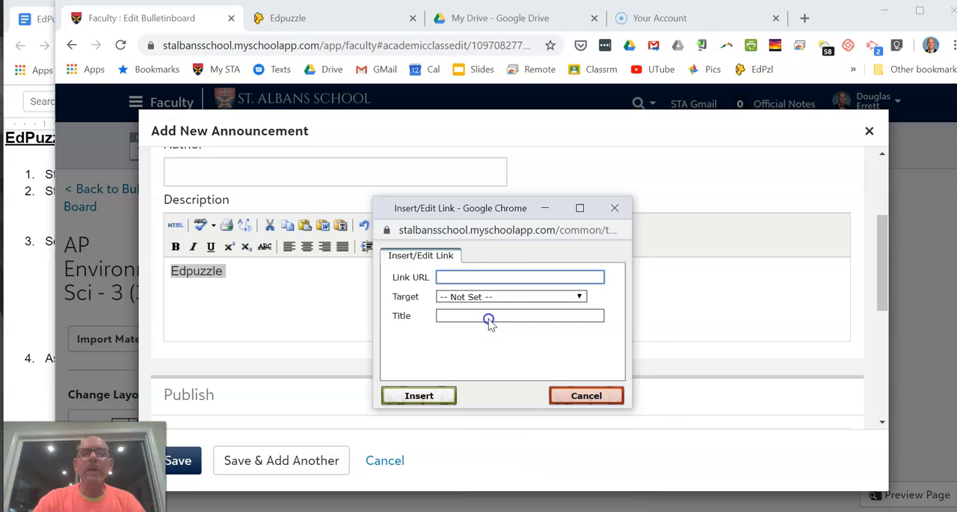
{"action": "left_click", "coordinate": [423, 396]}
{"action": "left_click", "coordinate": [185, 460]}
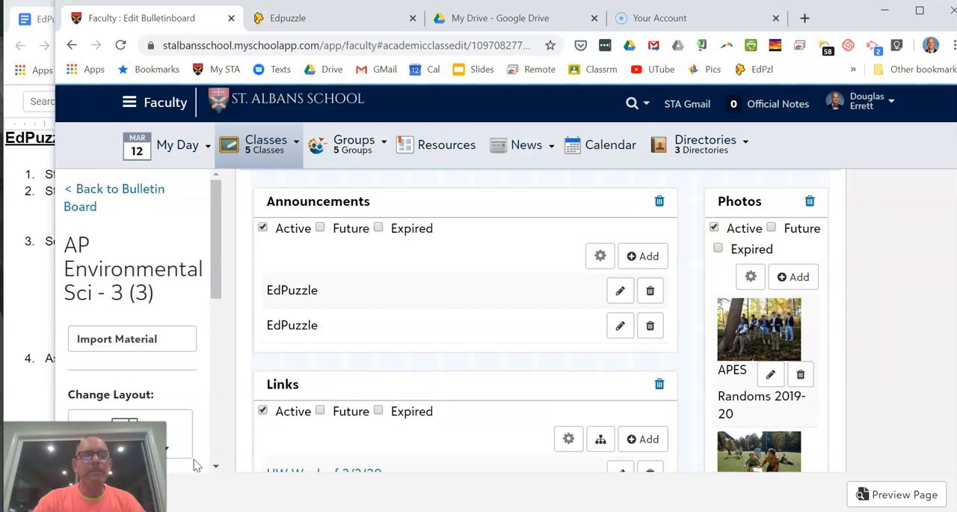
Step: Return to the bulletin board, expand the EdPuzzle announcements and follow the "Edpuzzle" link to check the assignment
{"action": "left_click", "coordinate": [112, 193]}
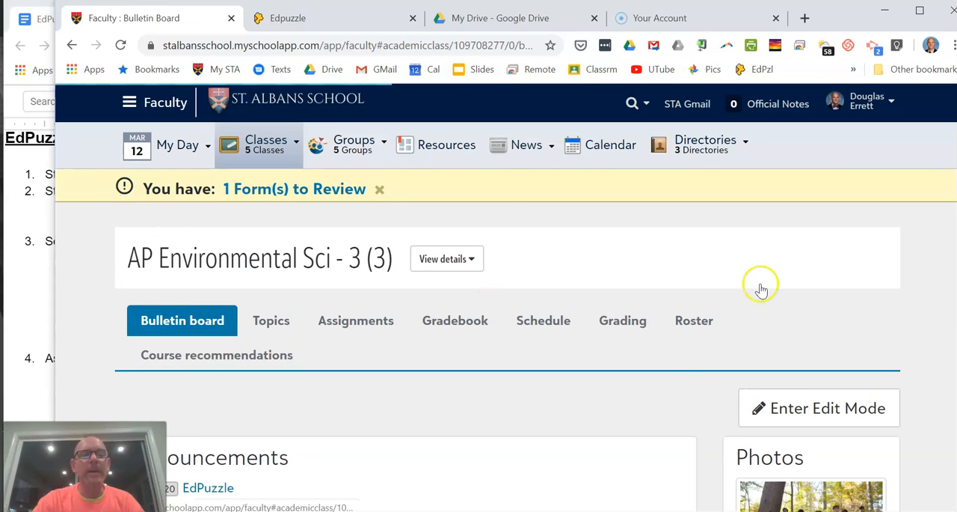
{"action": "scroll", "coordinate": [421, 300], "scroll_direction": "down", "scroll_amount": 2}
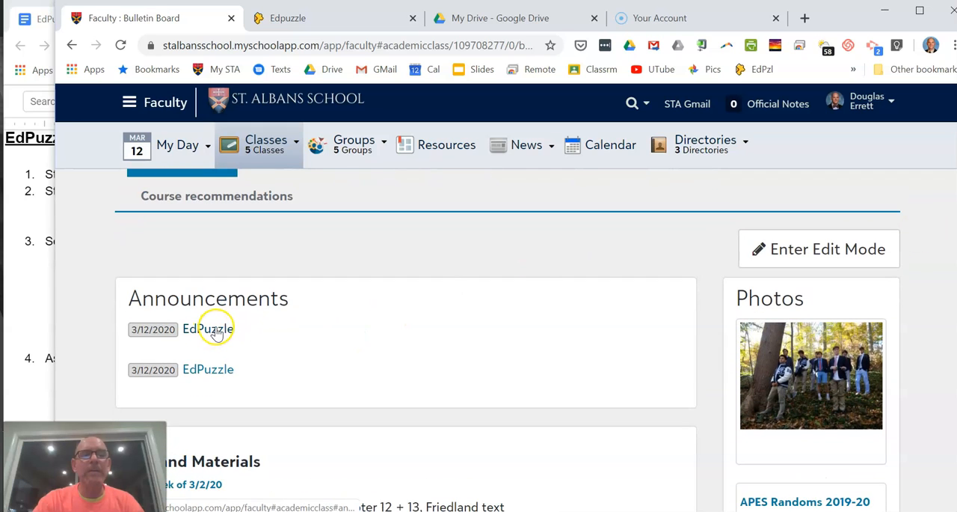
{"action": "left_click", "coordinate": [215, 334]}
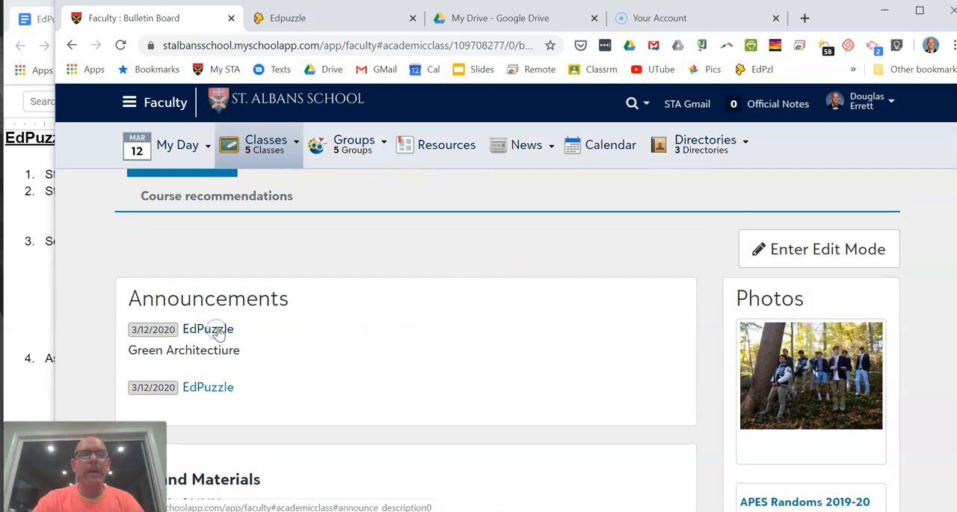
{"action": "left_click", "coordinate": [218, 336]}
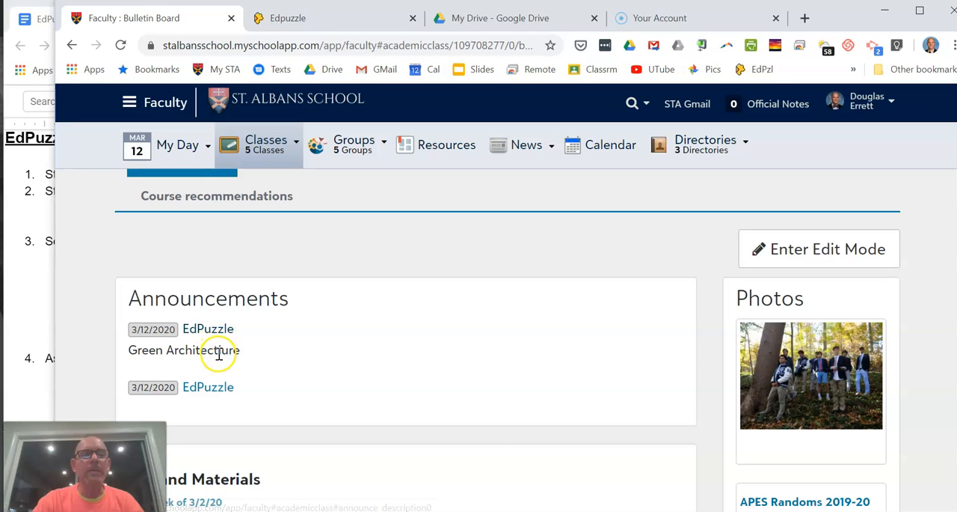
{"action": "left_click", "coordinate": [212, 389]}
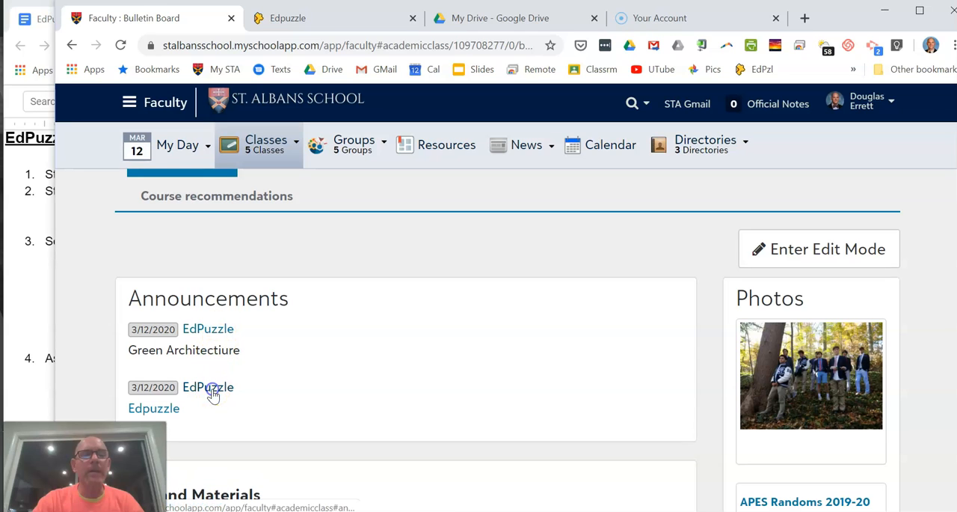
{"action": "left_click", "coordinate": [163, 413]}
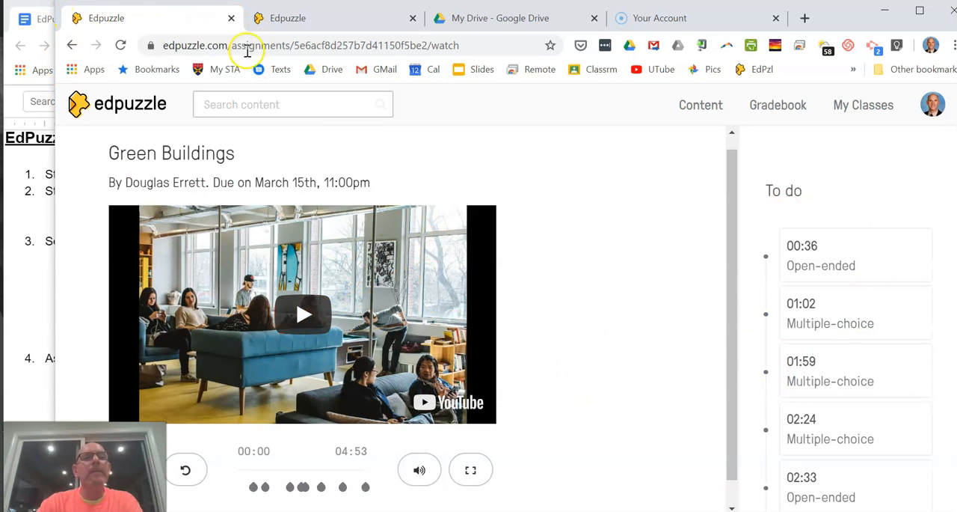
Step: Load the St. Albans School site in place of the Green Buildings preview and copy that assignment's embed code from Edpuzzle
{"action": "left_click", "coordinate": [293, 17]}
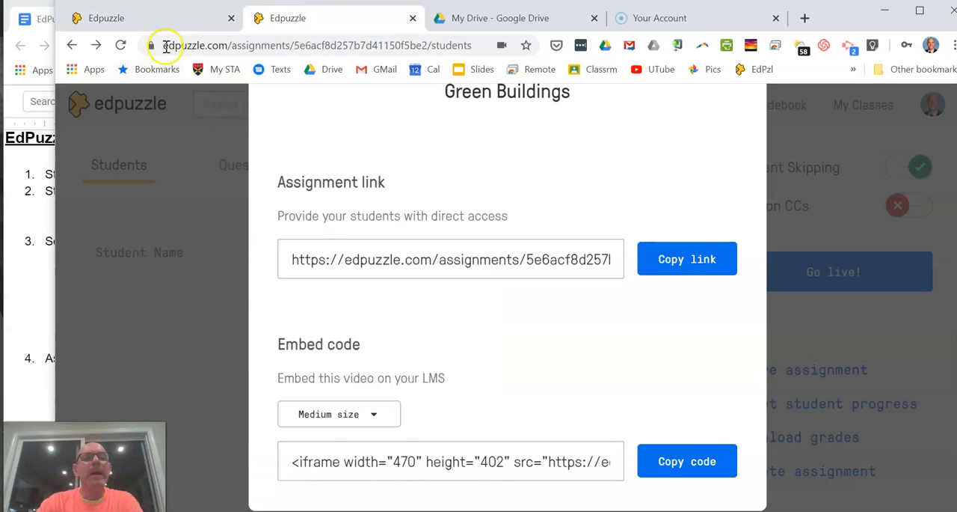
{"action": "left_click", "coordinate": [166, 15]}
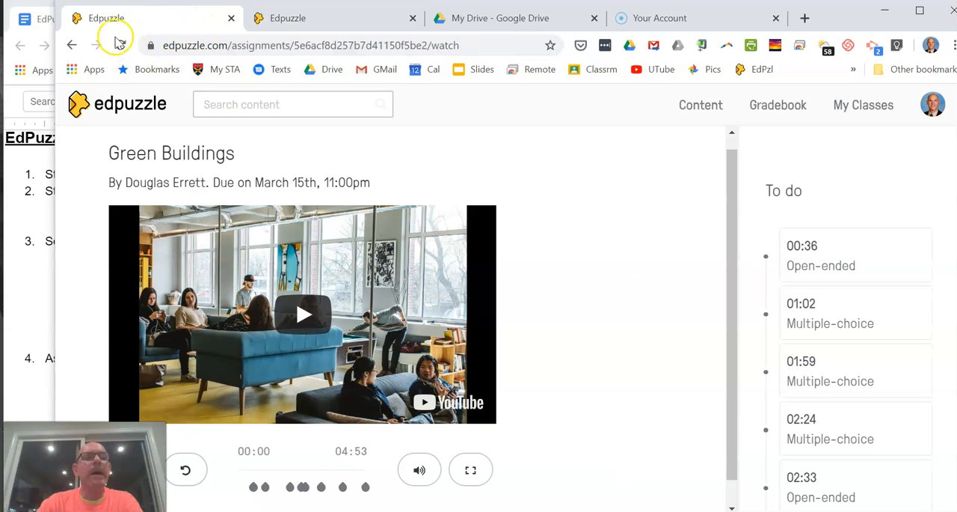
{"action": "left_click", "coordinate": [224, 68]}
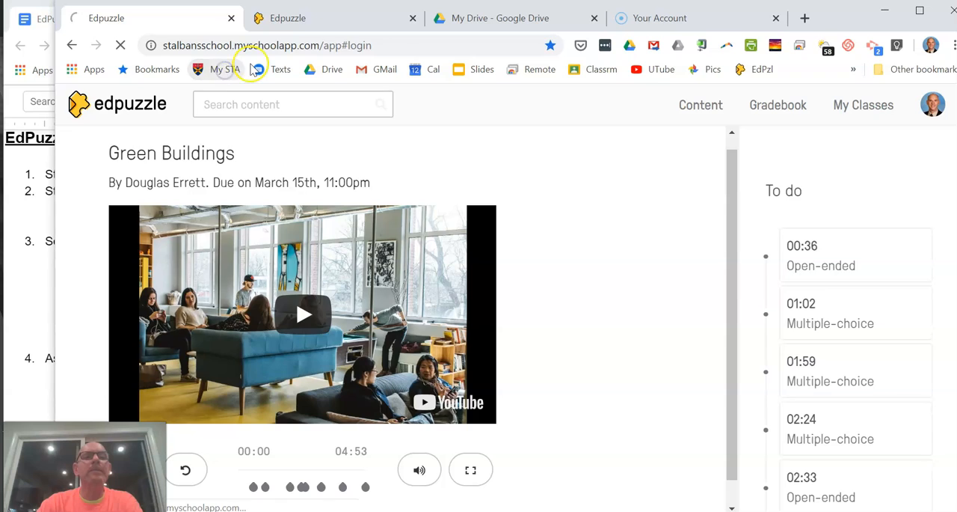
{"action": "left_click", "coordinate": [330, 22]}
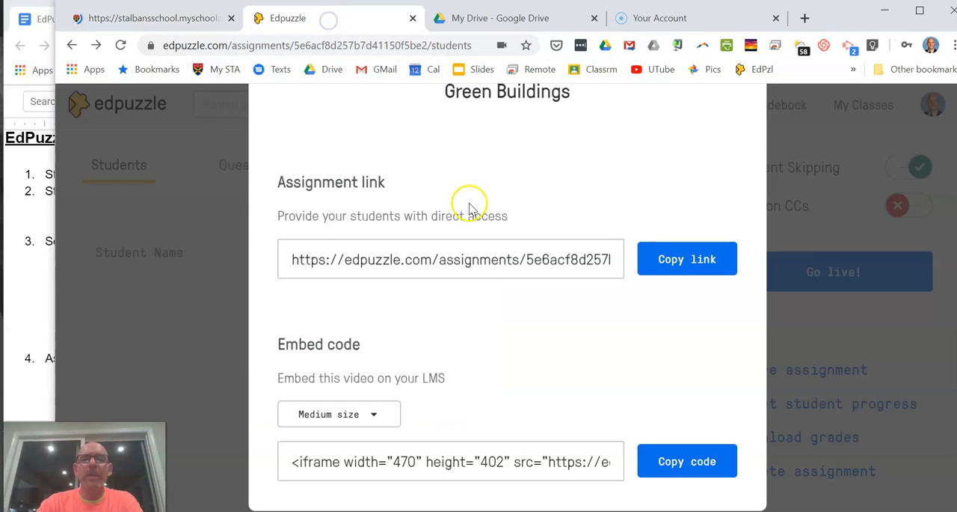
{"action": "scroll", "coordinate": [508, 297], "scroll_direction": "down", "scroll_amount": 1}
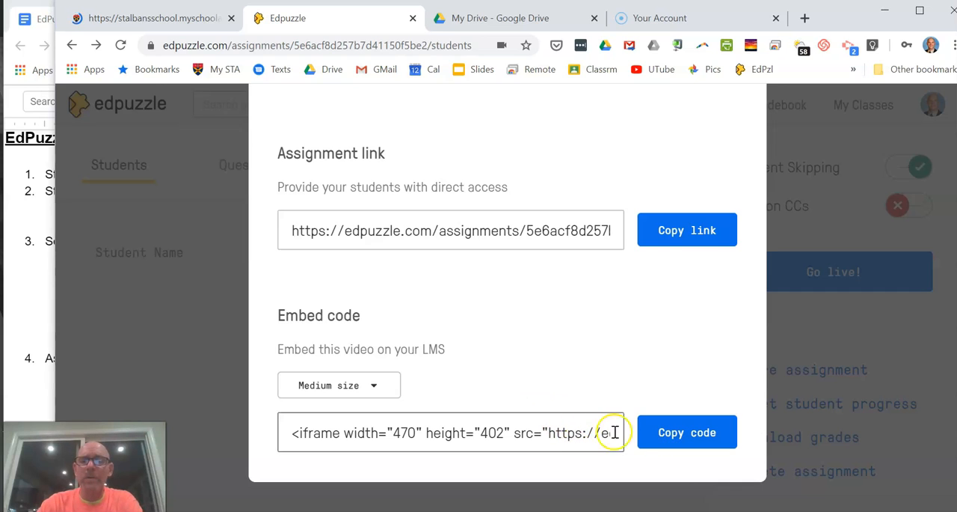
{"action": "left_click", "coordinate": [677, 435]}
Step: Switch to the St. Albans School faculty site and open the Honors Chemistry - 1 (1) bulletin board for editing
{"action": "left_click", "coordinate": [169, 21]}
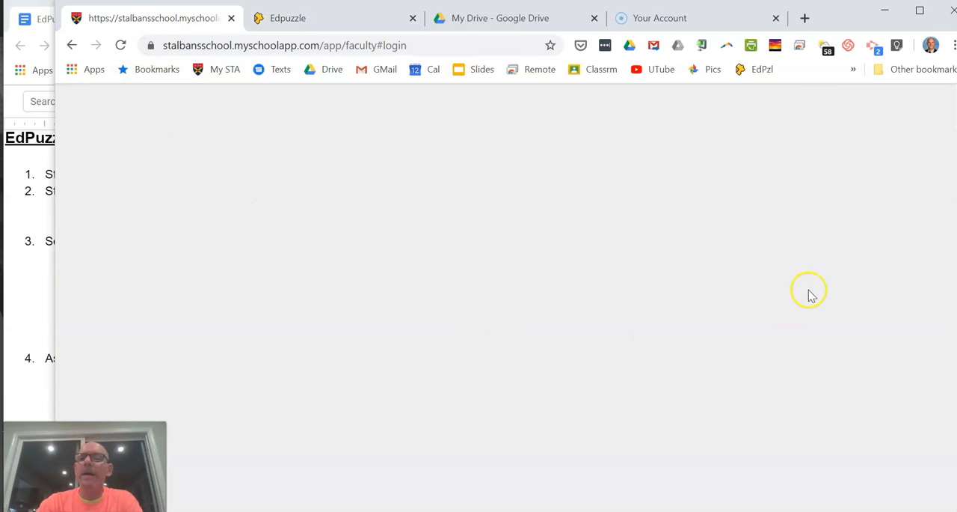
{"action": "mouse_move", "coordinate": [259, 153]}
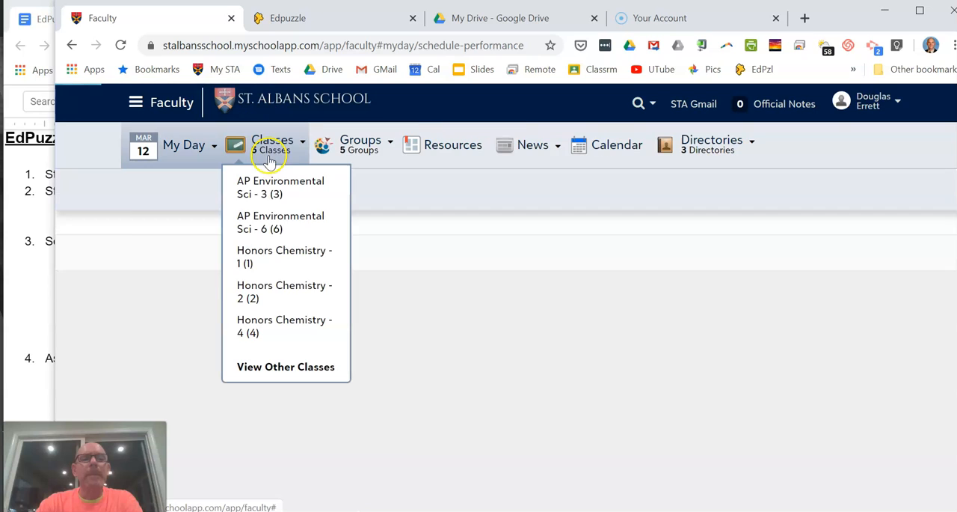
{"action": "left_click", "coordinate": [257, 293]}
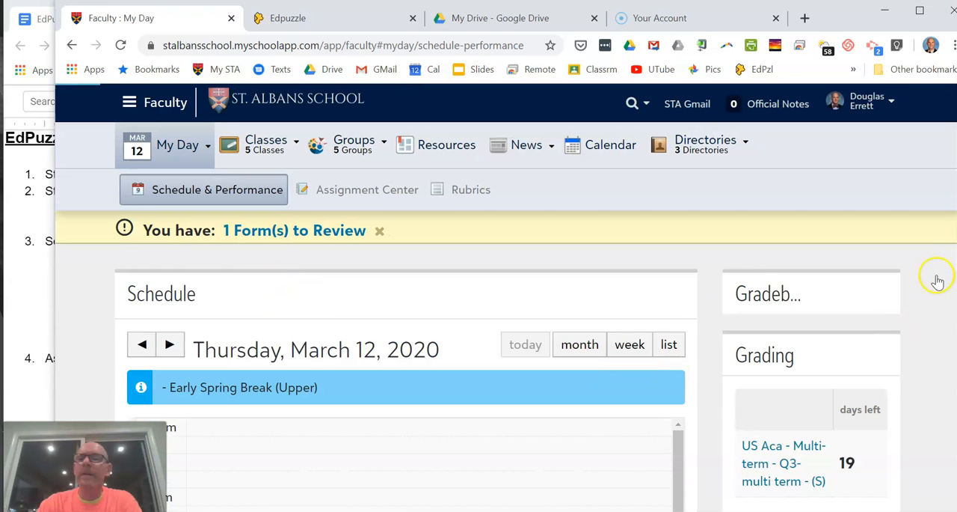
{"action": "left_click", "coordinate": [262, 252]}
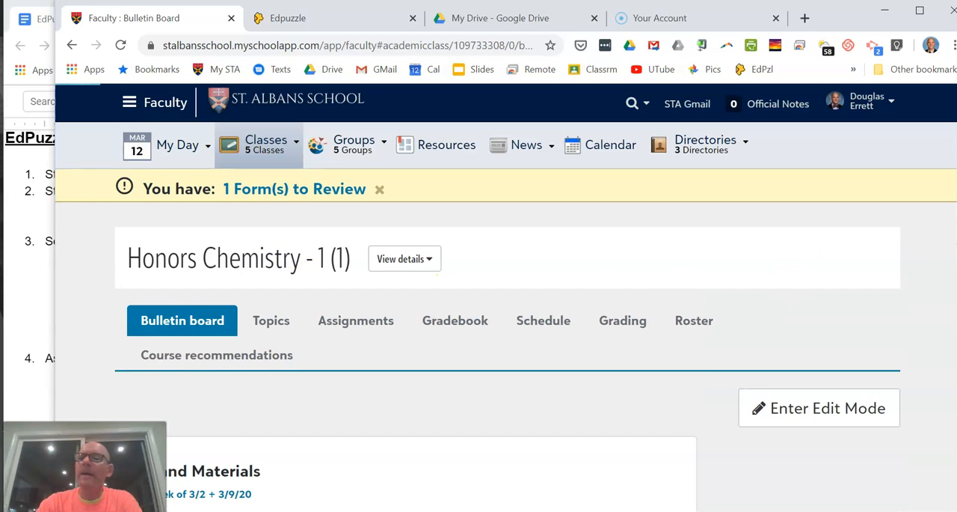
{"action": "scroll", "coordinate": [509, 337], "scroll_direction": "down", "scroll_amount": 2}
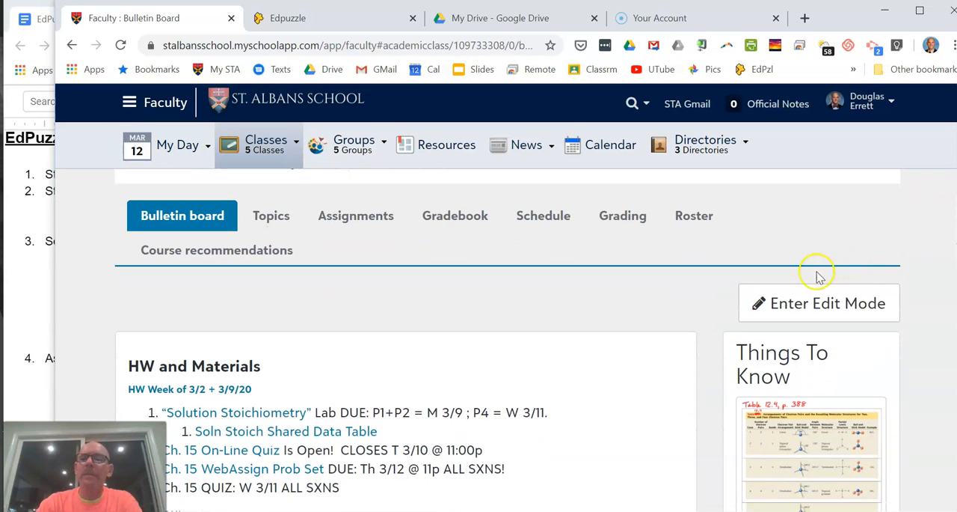
{"action": "left_click", "coordinate": [816, 301]}
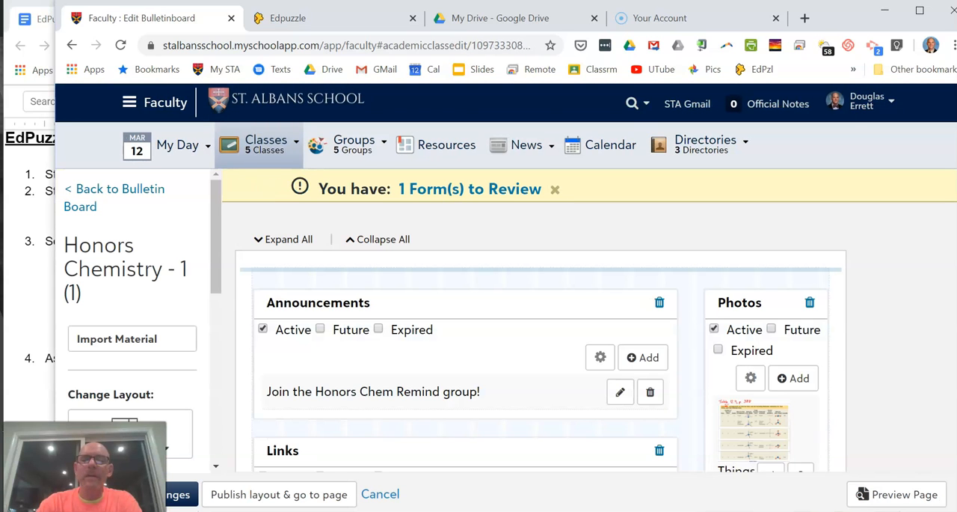
Step: Add an Embed section to the bulletin board layout below the Expectations section
{"action": "scroll", "coordinate": [539, 315], "scroll_direction": "down", "scroll_amount": 10}
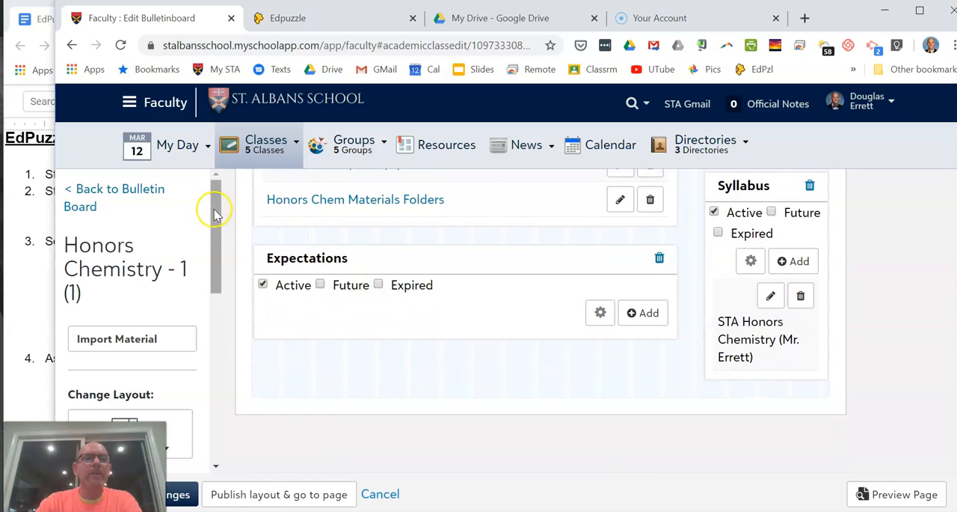
{"action": "left_click_drag", "start_coordinate": [216, 202], "coordinate": [220, 307]}
{"action": "left_click_drag", "start_coordinate": [138, 303], "coordinate": [449, 372]}
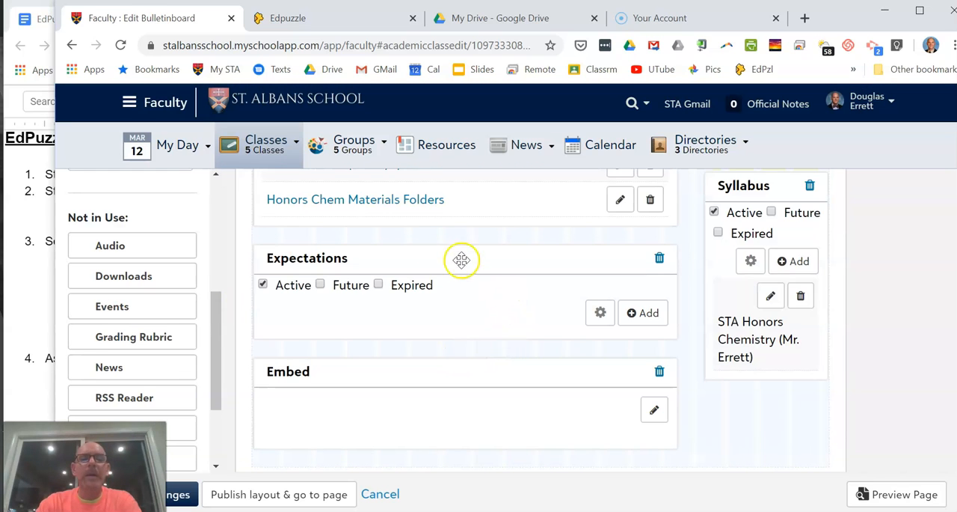
Step: Paste the copied Edpuzzle code into the Embed section, caption it "EdPuzzle", save it and save the layout changes
{"action": "left_click", "coordinate": [657, 410]}
{"action": "left_click", "coordinate": [394, 390]}
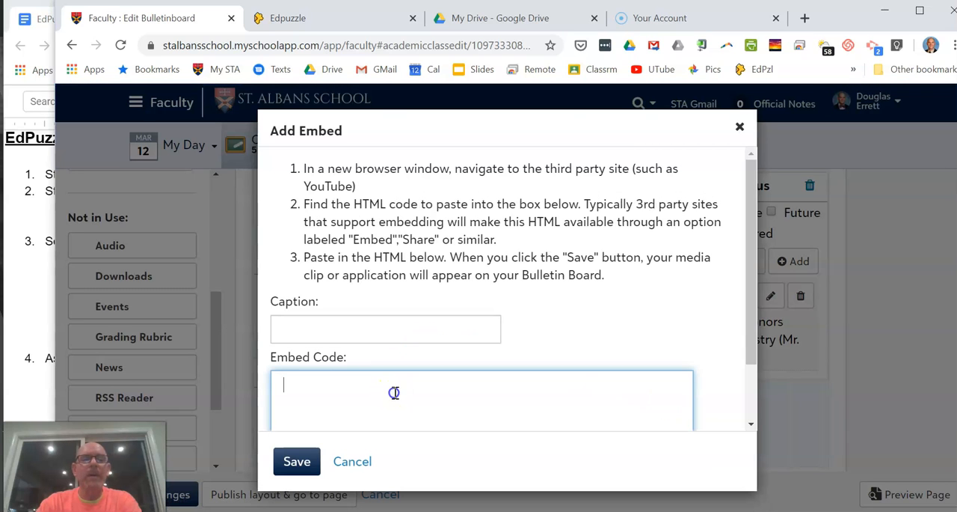
{"action": "right_click", "coordinate": [397, 389]}
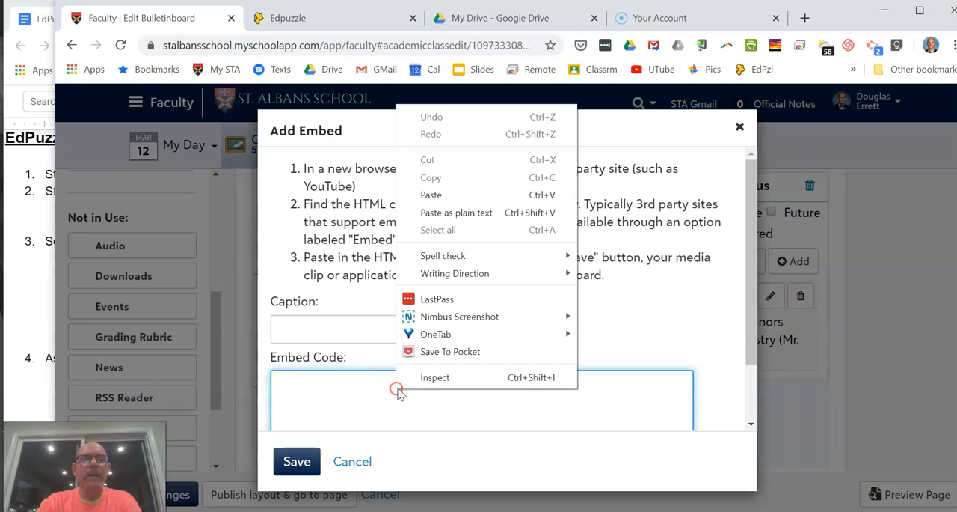
{"action": "left_click", "coordinate": [311, 391]}
{"action": "right_click", "coordinate": [315, 391]}
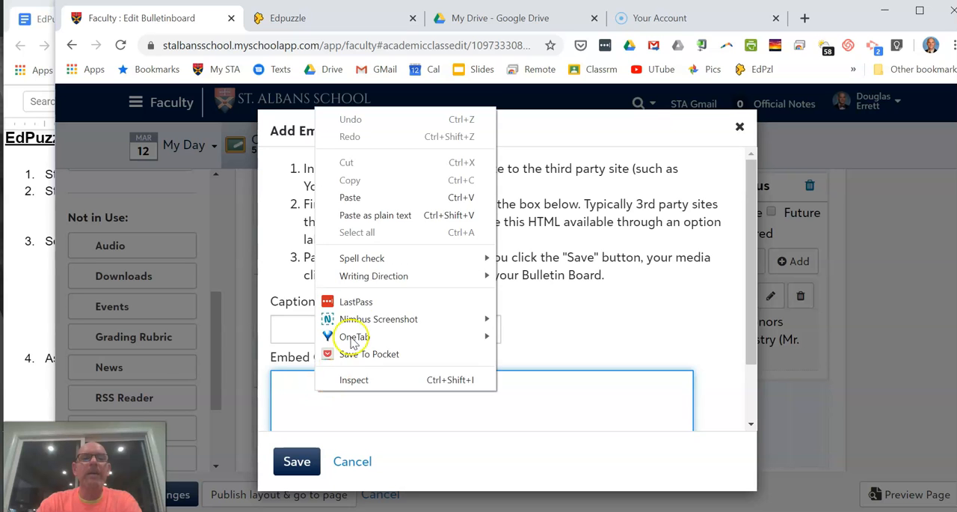
{"action": "left_click", "coordinate": [350, 198]}
{"action": "left_click", "coordinate": [365, 331]}
{"action": "type", "text": "EdPuzzle"}
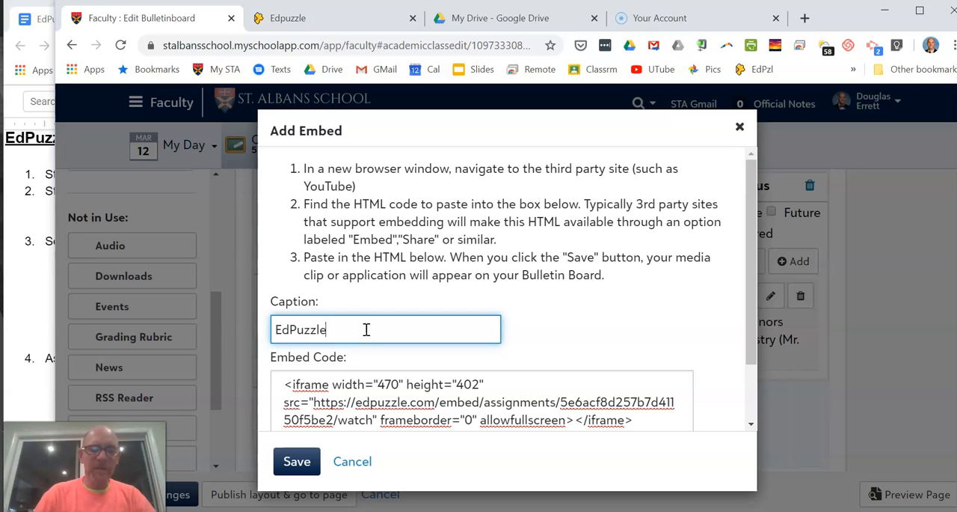
{"action": "left_click", "coordinate": [296, 463]}
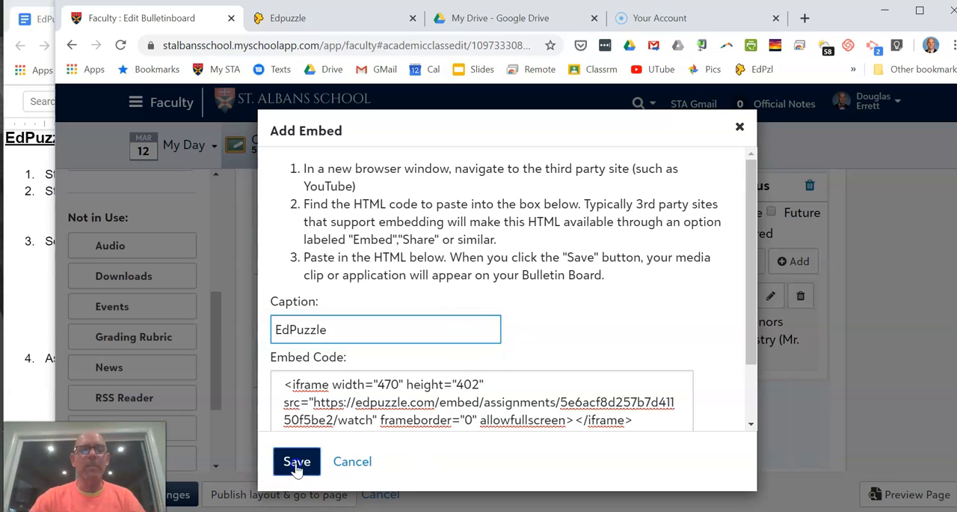
{"action": "left_click", "coordinate": [176, 497]}
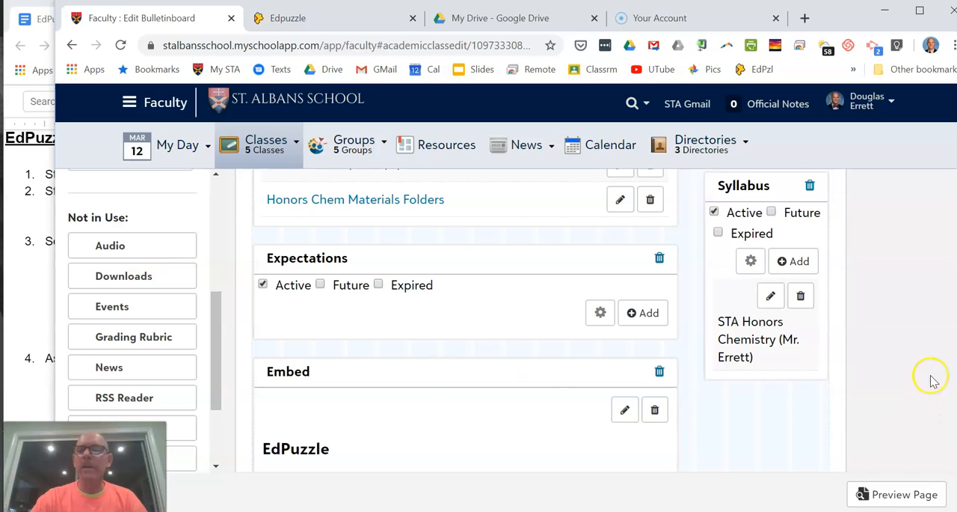
Step: Return to the Honors Chemistry bulletin board and check the embedded EdPuzzle video below the materials
{"action": "scroll", "coordinate": [539, 321], "scroll_direction": "up", "scroll_amount": 5}
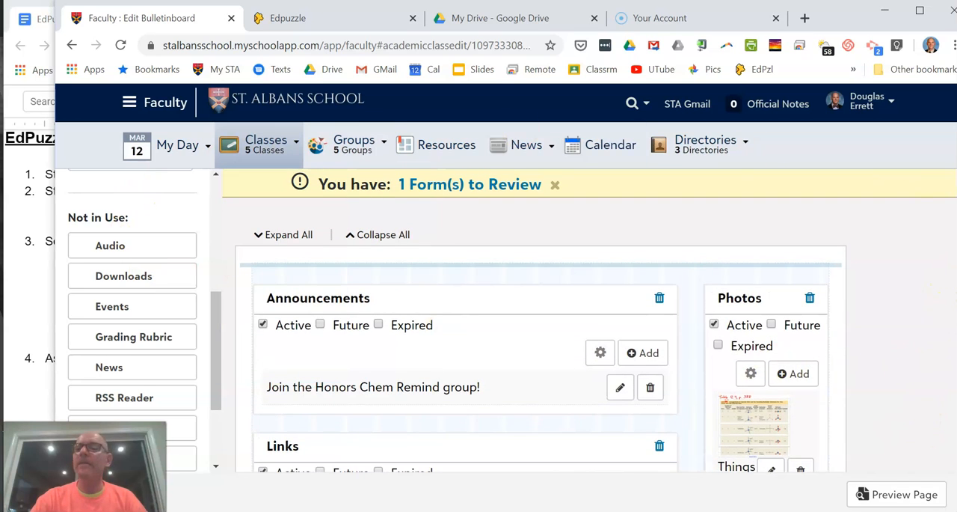
{"action": "mouse_move", "coordinate": [177, 145]}
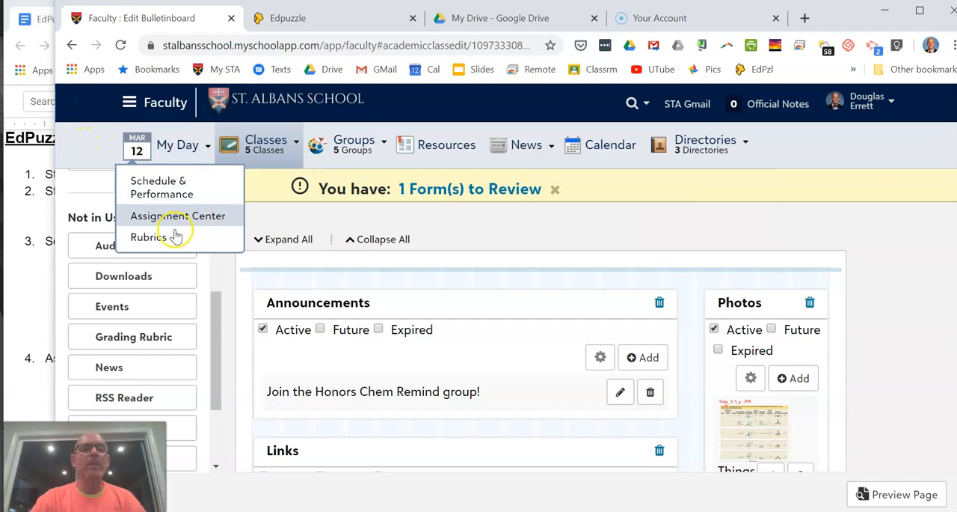
{"action": "scroll", "coordinate": [207, 318], "scroll_direction": "up", "scroll_amount": 5}
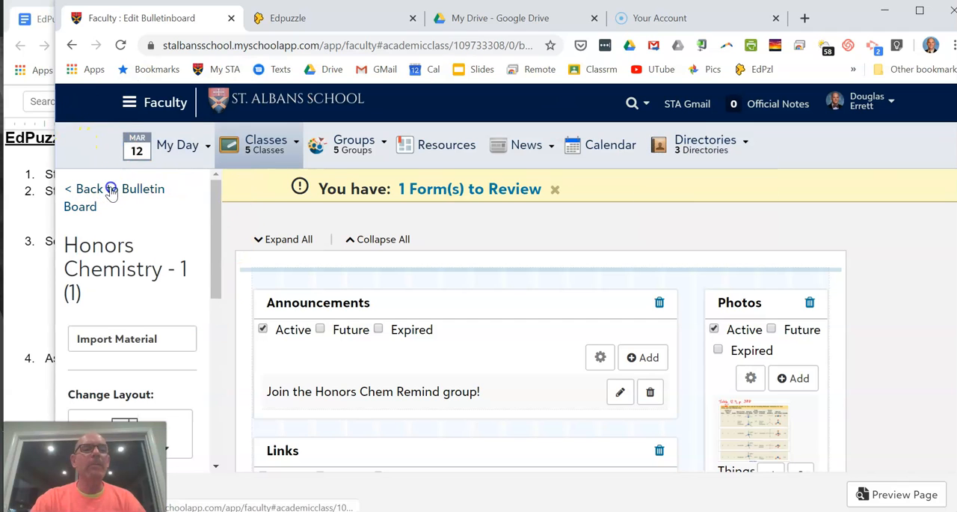
{"action": "left_click", "coordinate": [111, 192]}
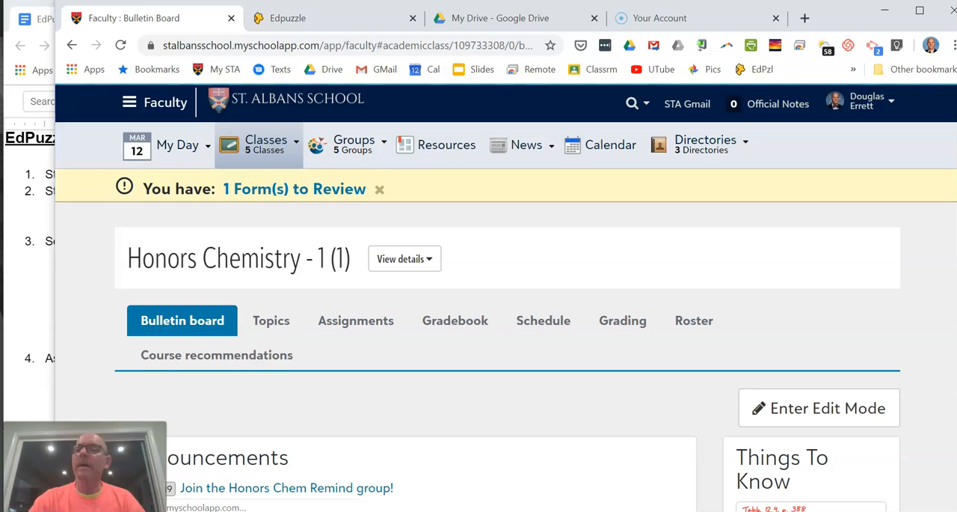
{"action": "scroll", "coordinate": [479, 337], "scroll_direction": "down", "scroll_amount": 3}
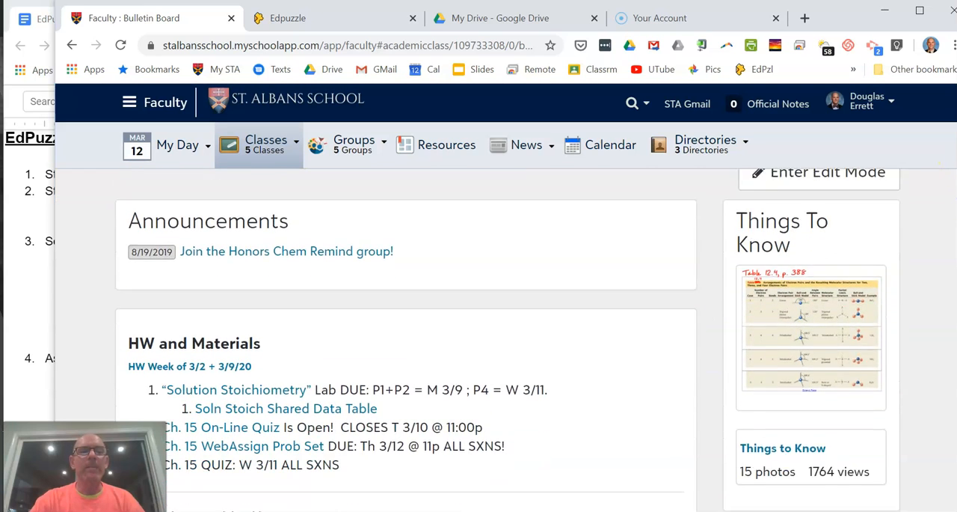
{"action": "scroll", "coordinate": [479, 337], "scroll_direction": "down", "scroll_amount": 4}
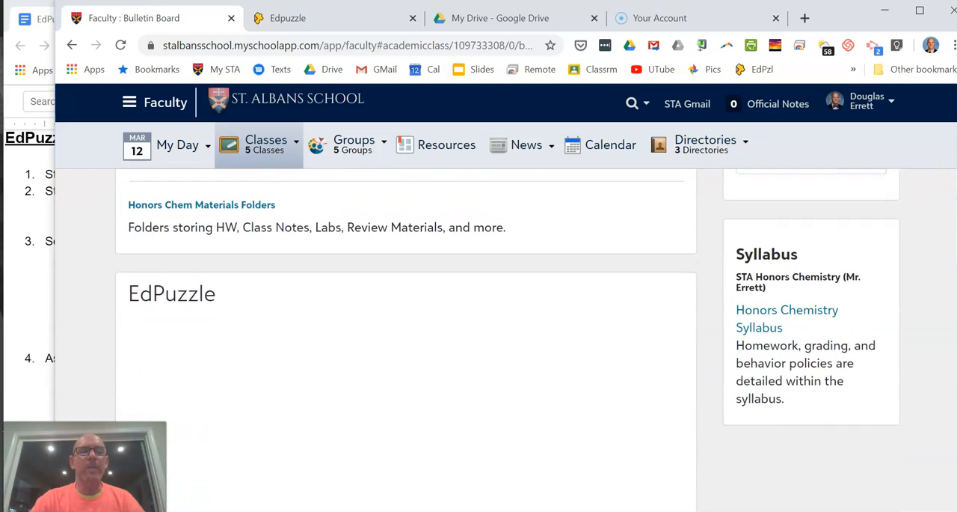
{"action": "scroll", "coordinate": [479, 337], "scroll_direction": "down", "scroll_amount": 1}
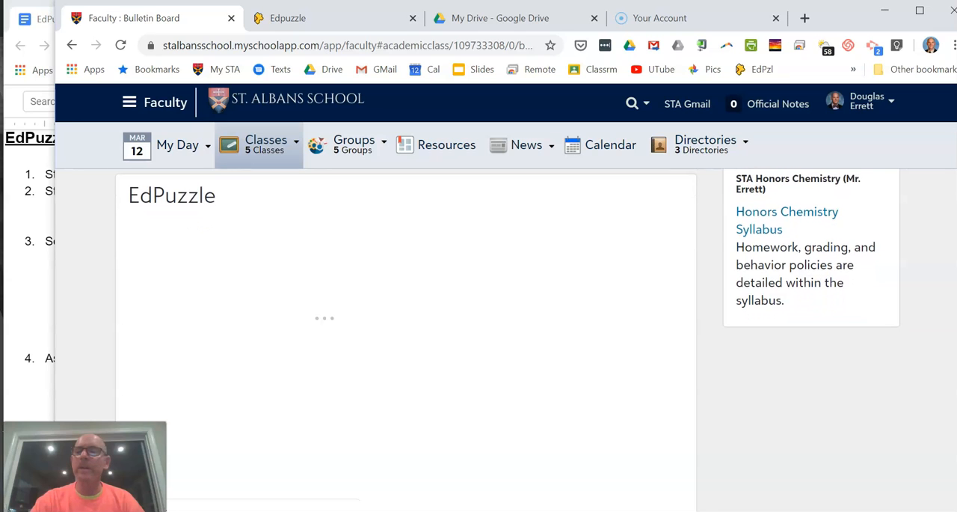
{"action": "scroll", "coordinate": [479, 336], "scroll_direction": "down", "scroll_amount": 1}
{"action": "scroll", "coordinate": [478, 337], "scroll_direction": "up", "scroll_amount": 1}
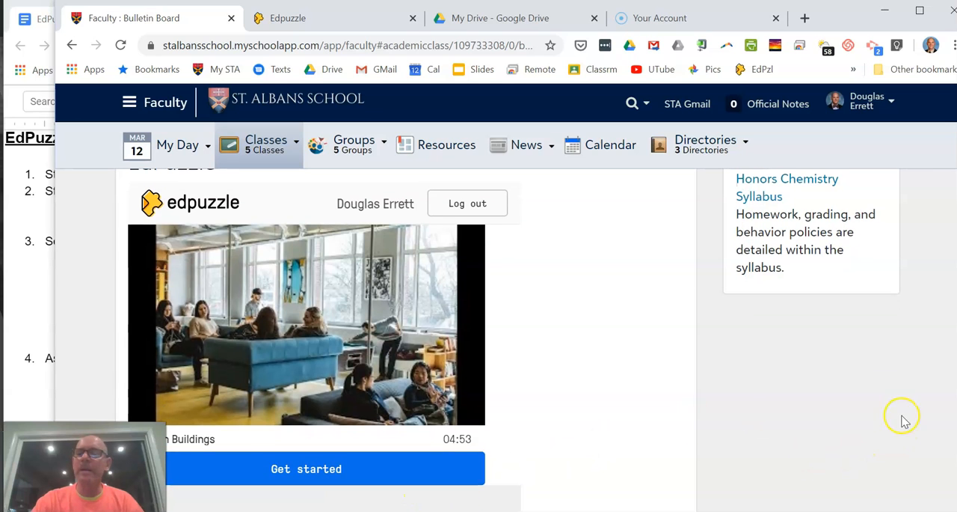
Step: Open the AP Environmental Sci - 3 (3) bulletin board and follow the "EdPuzzle #20: Renewable Energy" homework link
{"action": "scroll", "coordinate": [479, 337], "scroll_direction": "up", "scroll_amount": 6}
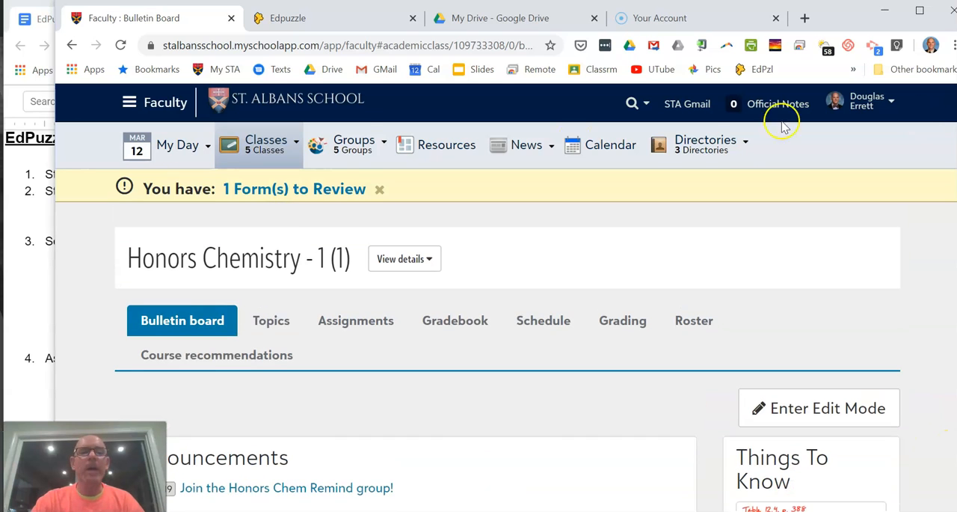
{"action": "mouse_move", "coordinate": [200, 153]}
{"action": "mouse_move", "coordinate": [258, 146]}
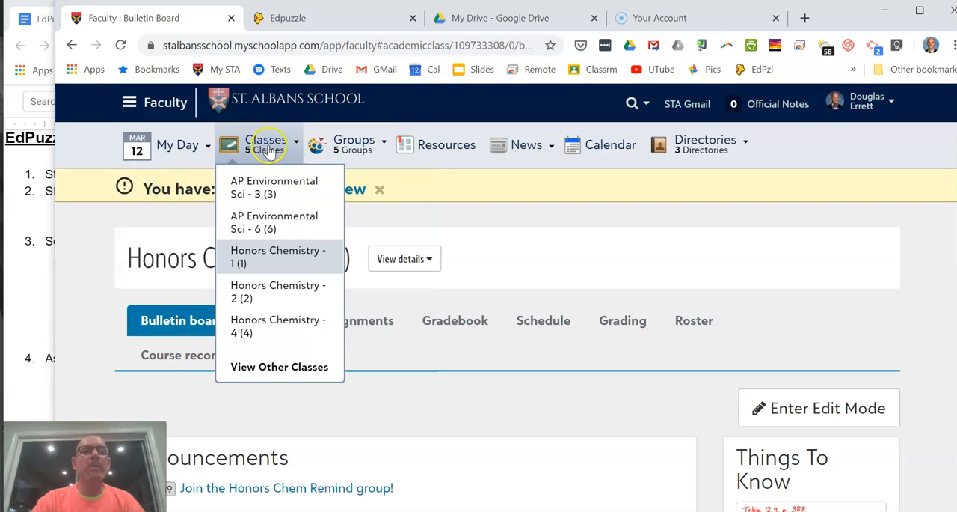
{"action": "left_click", "coordinate": [269, 194]}
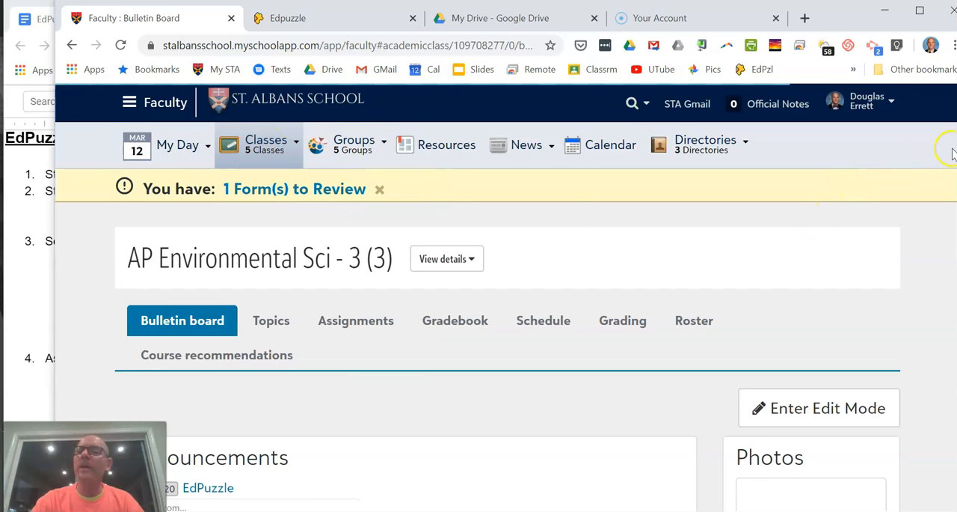
{"action": "scroll", "coordinate": [478, 337], "scroll_direction": "down", "scroll_amount": 5}
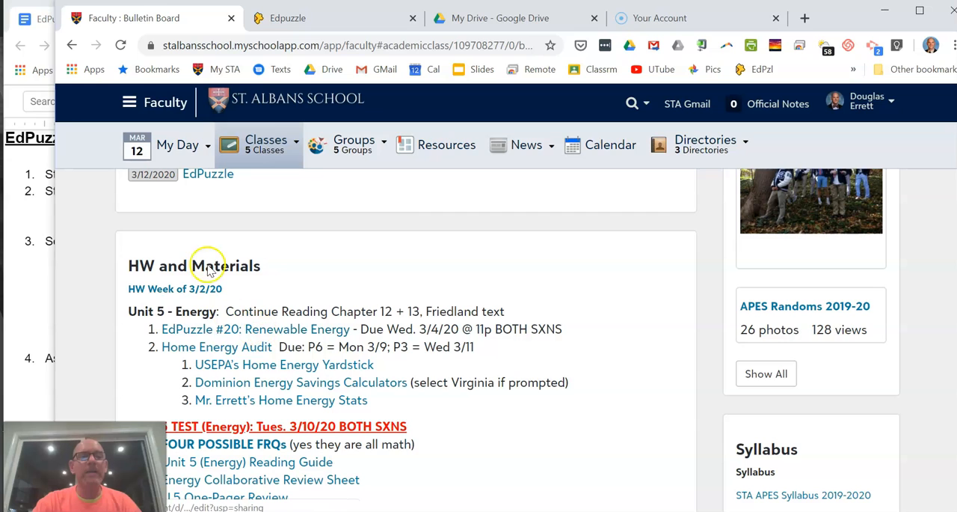
{"action": "left_click", "coordinate": [274, 334]}
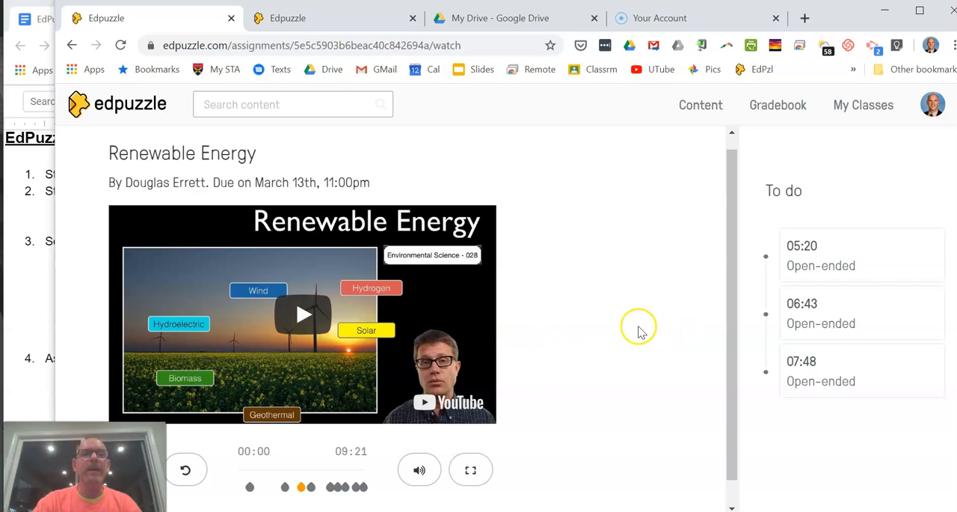
Step: Consult the "EdPuzzle - Distance Learning" outline and return to the Renewable Energy assignment in Edpuzzle
{"action": "left_click", "coordinate": [37, 295]}
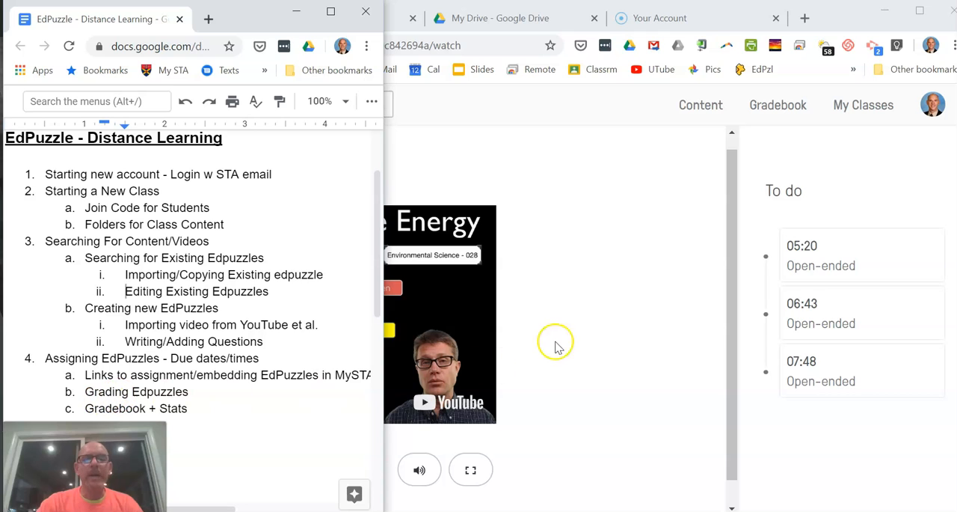
{"action": "left_click", "coordinate": [592, 315]}
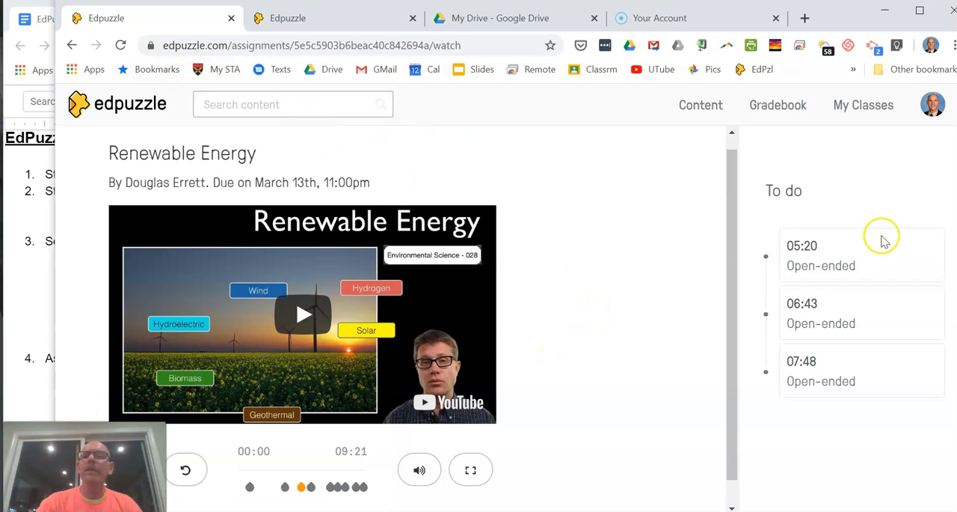
{"action": "scroll", "coordinate": [732, 292], "scroll_direction": "up", "scroll_amount": 1}
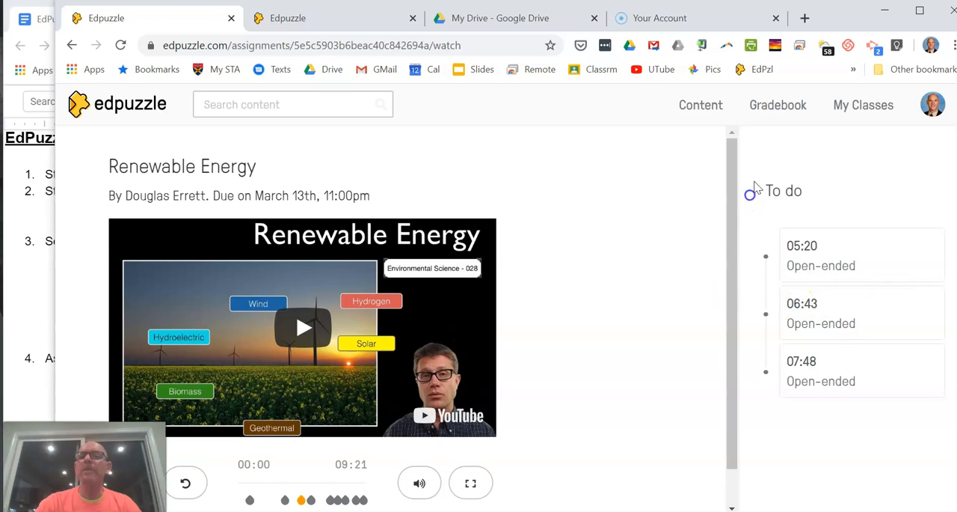
Step: Open the gradebook and switch it to the STA APES 2019-20 class to view the students' scores
{"action": "left_click", "coordinate": [775, 109]}
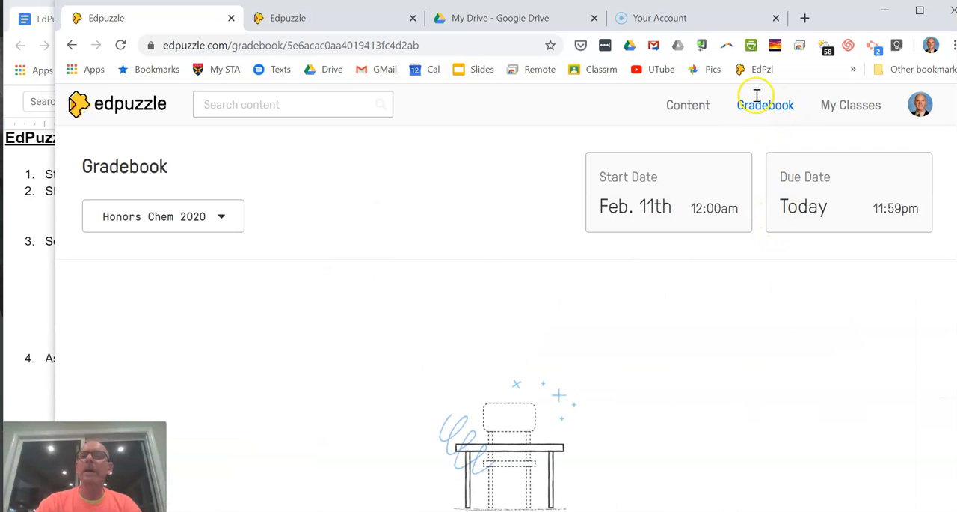
{"action": "left_click", "coordinate": [219, 217]}
{"action": "left_click", "coordinate": [183, 298]}
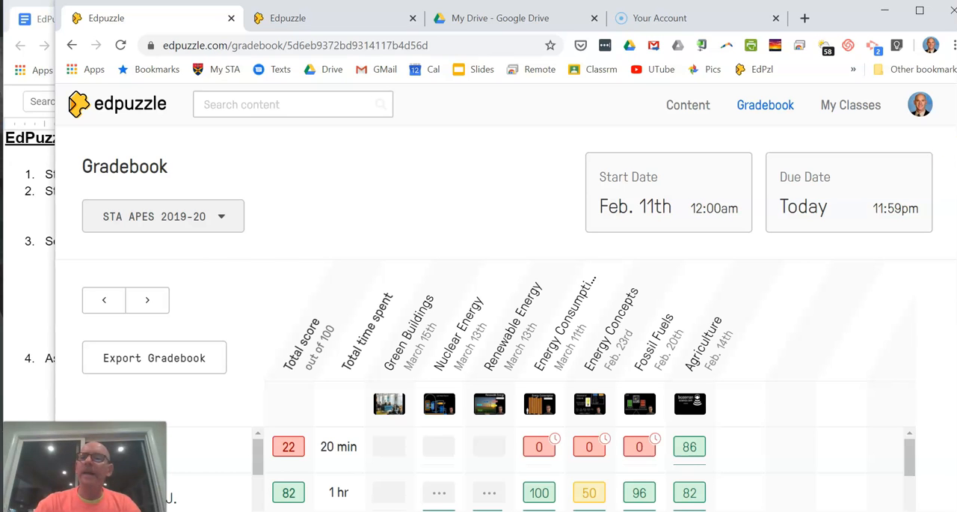
{"action": "scroll", "coordinate": [506, 297], "scroll_direction": "down", "scroll_amount": 2}
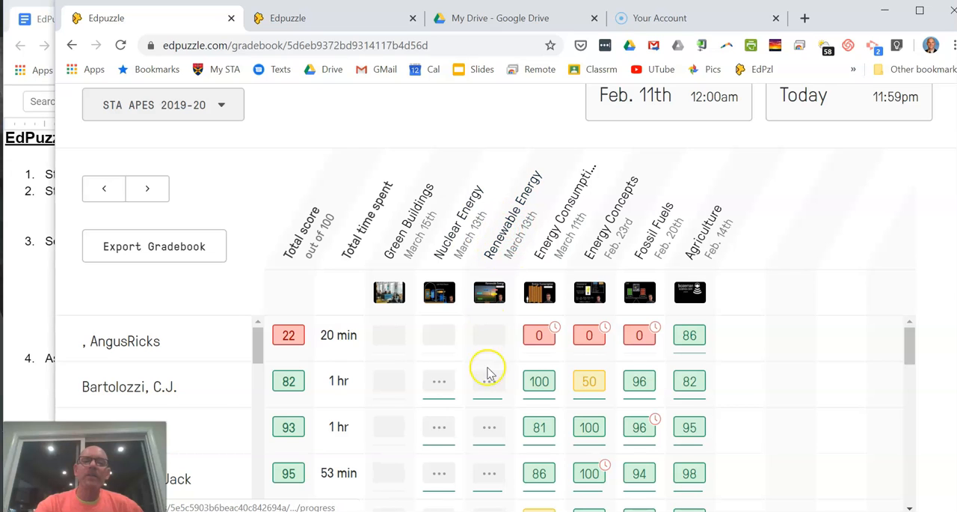
Step: Open the Renewable Energy assignment from the gradebook, look over its settings and bring up the answers waiting to be graded
{"action": "left_click", "coordinate": [513, 233]}
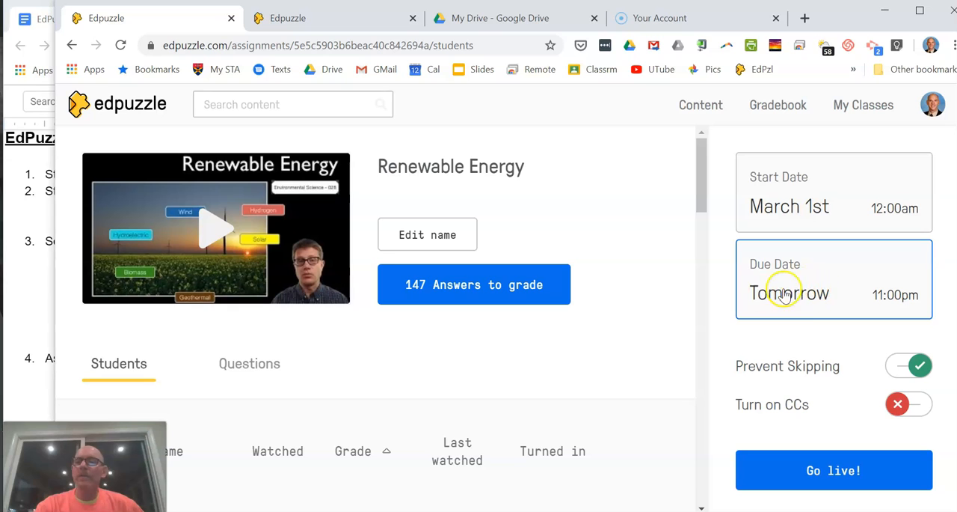
{"action": "scroll", "coordinate": [703, 183], "scroll_direction": "down", "scroll_amount": 1}
{"action": "left_click_drag", "start_coordinate": [703, 184], "coordinate": [708, 184]}
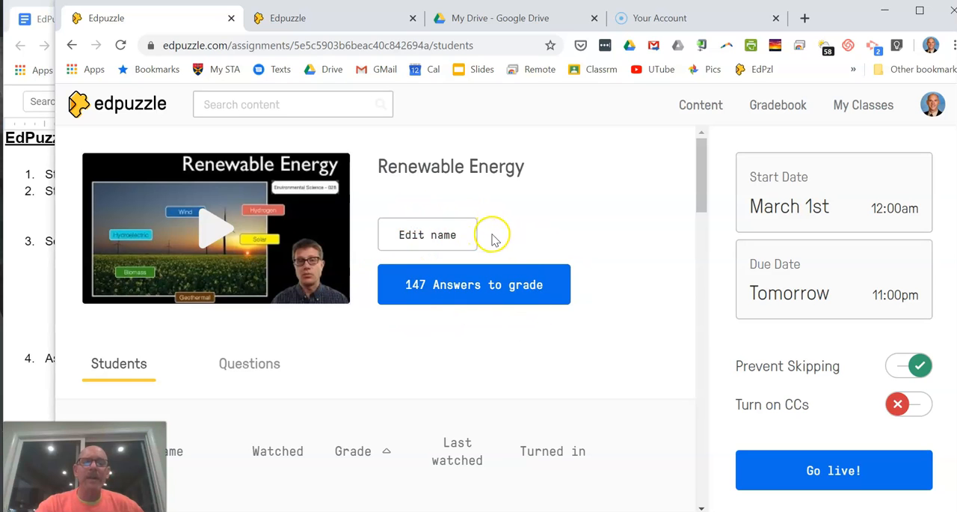
{"action": "left_click", "coordinate": [472, 289]}
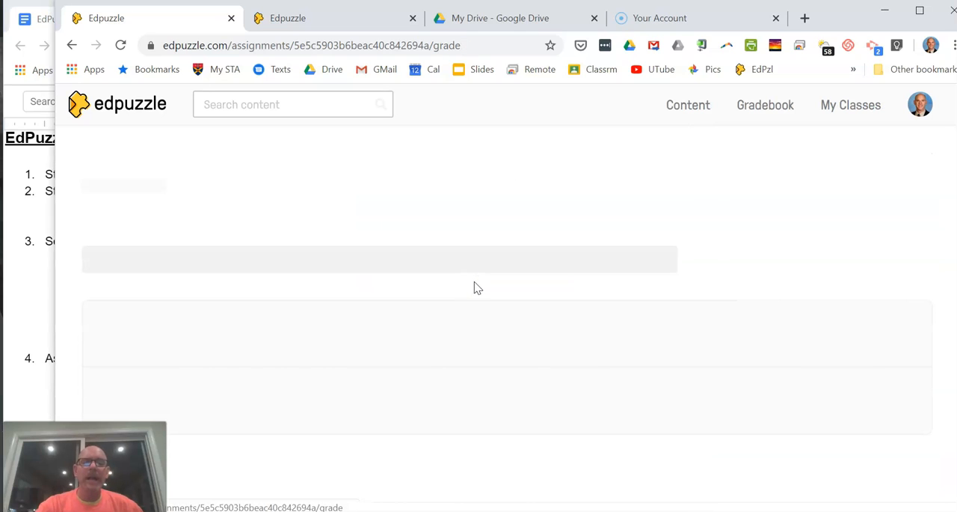
Step: Grade the first student's answer to the "Does rewnewable=sustainable?" question 60 out of 100
{"action": "left_click", "coordinate": [445, 291]}
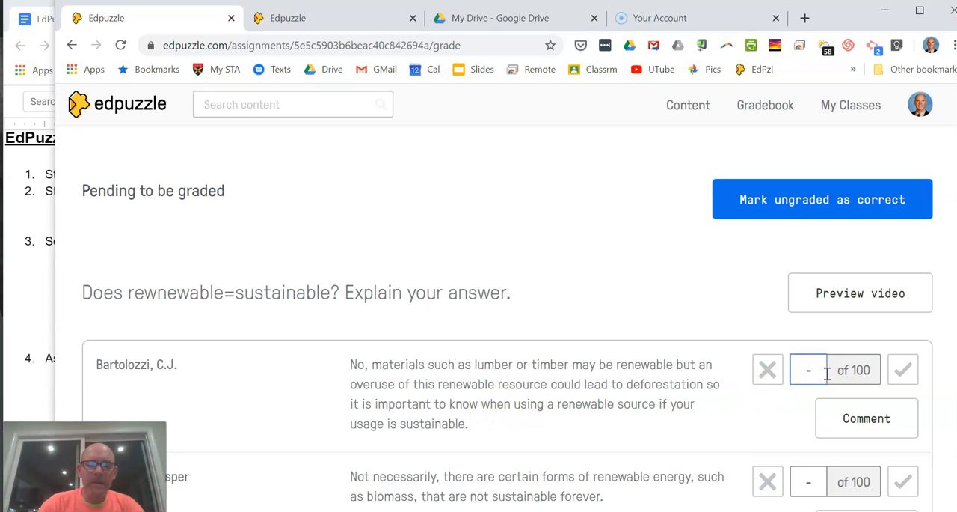
{"action": "type", "text": "60"}
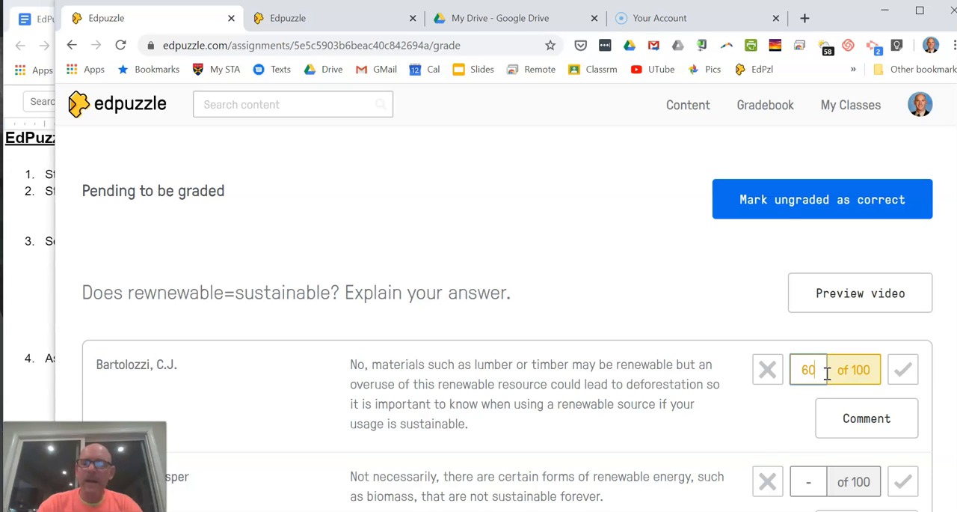
{"action": "left_click", "coordinate": [791, 377]}
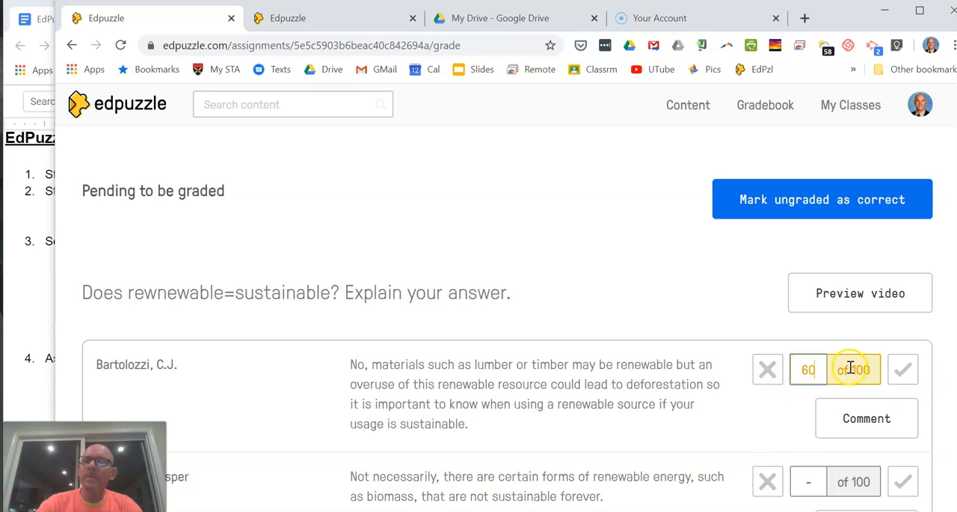
{"action": "left_click", "coordinate": [781, 422]}
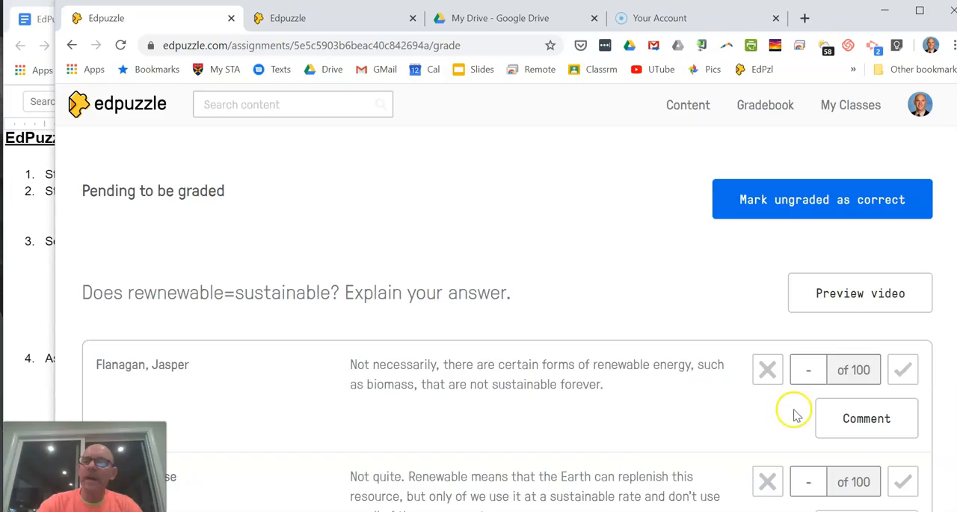
Step: Find the liquid biofuels disadvantages question and mark the second listed student's answer as correct
{"action": "scroll", "coordinate": [509, 299], "scroll_direction": "down", "scroll_amount": 15}
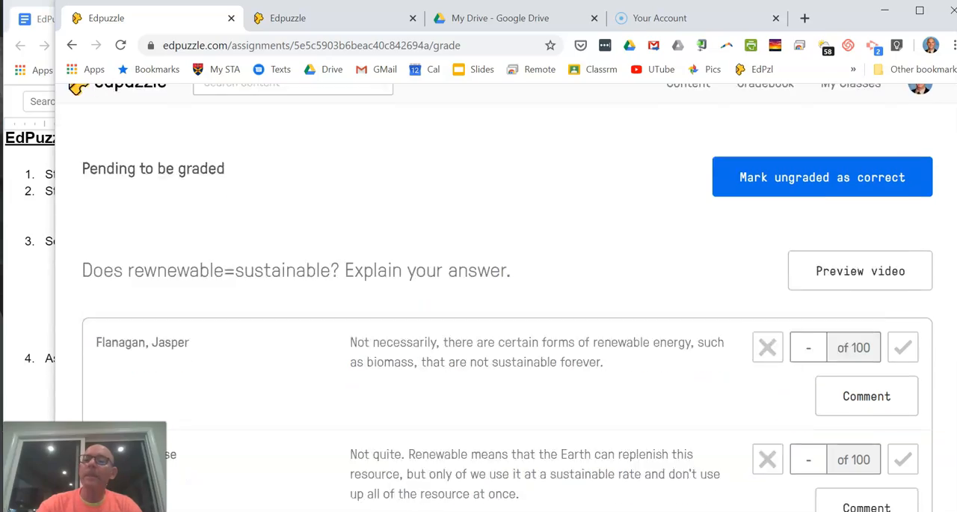
{"action": "scroll", "coordinate": [508, 299], "scroll_direction": "down", "scroll_amount": 20}
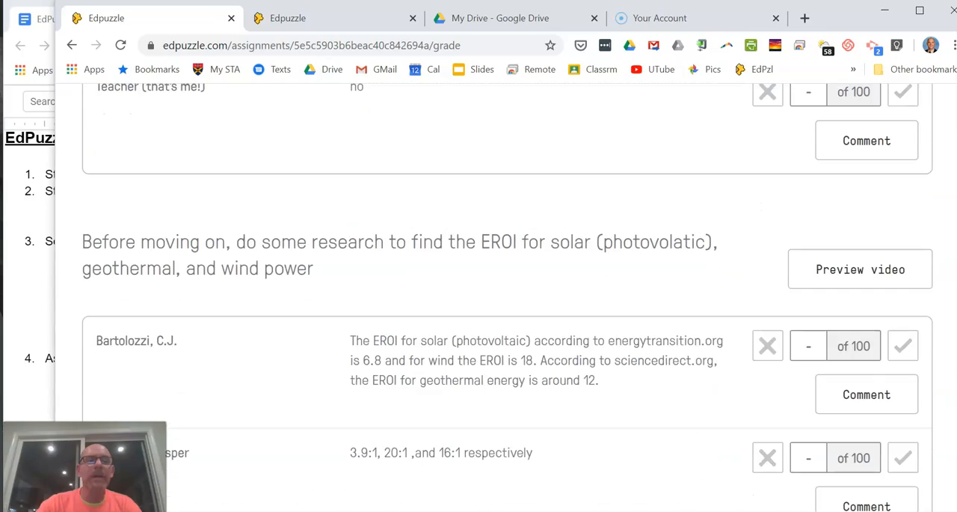
{"action": "scroll", "coordinate": [509, 299], "scroll_direction": "down", "scroll_amount": 20}
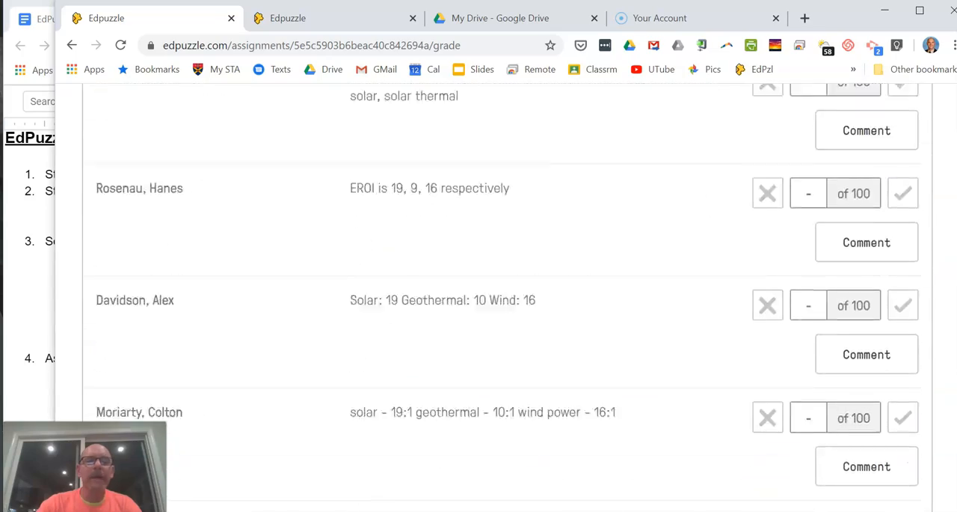
{"action": "scroll", "coordinate": [509, 299], "scroll_direction": "down", "scroll_amount": 20}
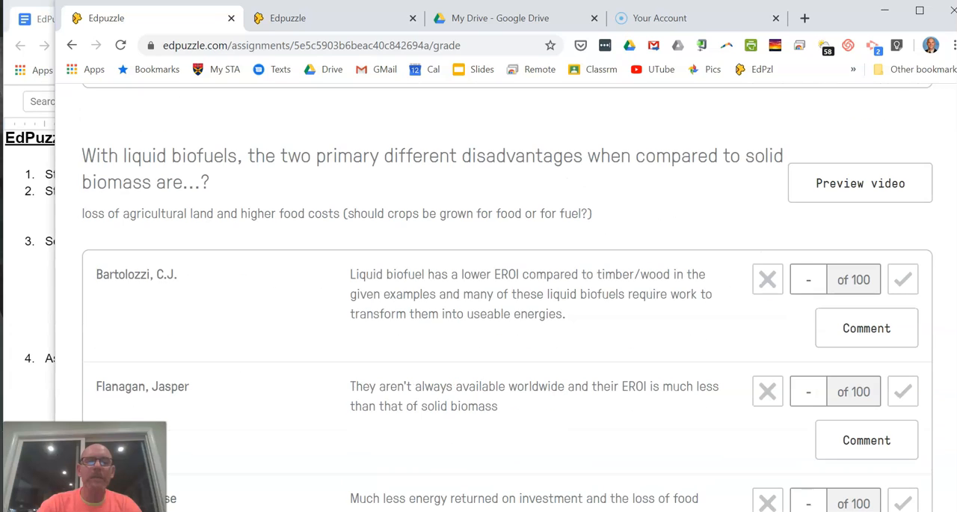
{"action": "scroll", "coordinate": [509, 299], "scroll_direction": "up", "scroll_amount": 1}
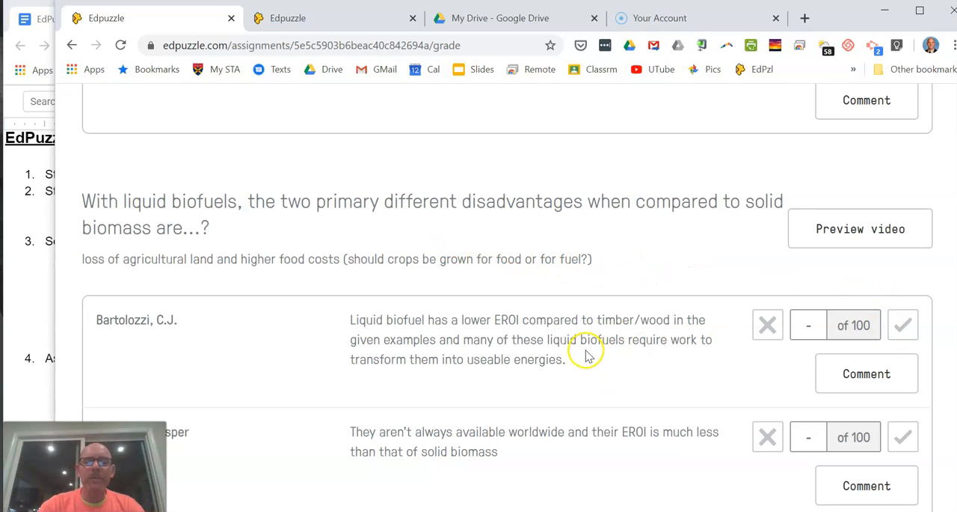
{"action": "left_click", "coordinate": [809, 439]}
{"action": "left_click", "coordinate": [904, 439]}
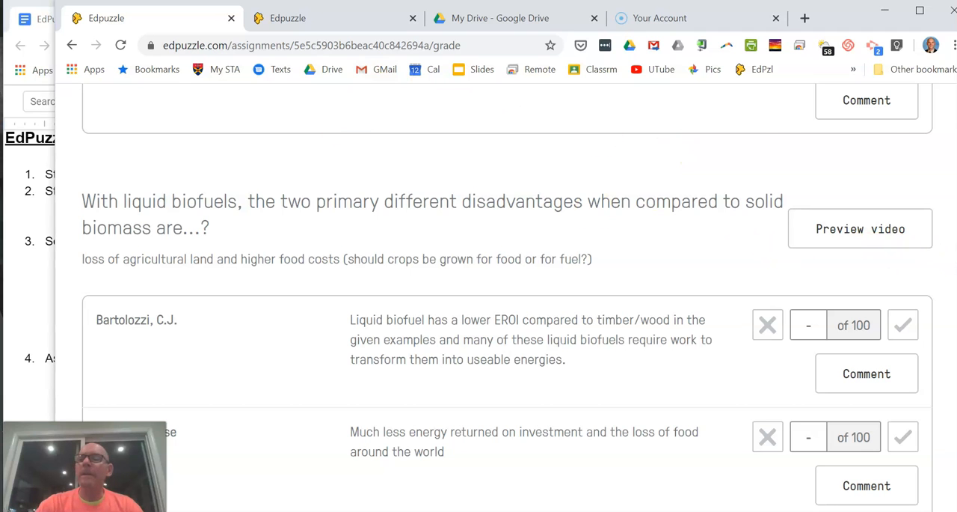
Step: Return to the STA APES 2019-20 gradebook and open the second listed student's Fossil Fuels results
{"action": "scroll", "coordinate": [508, 299], "scroll_direction": "up", "scroll_amount": 15}
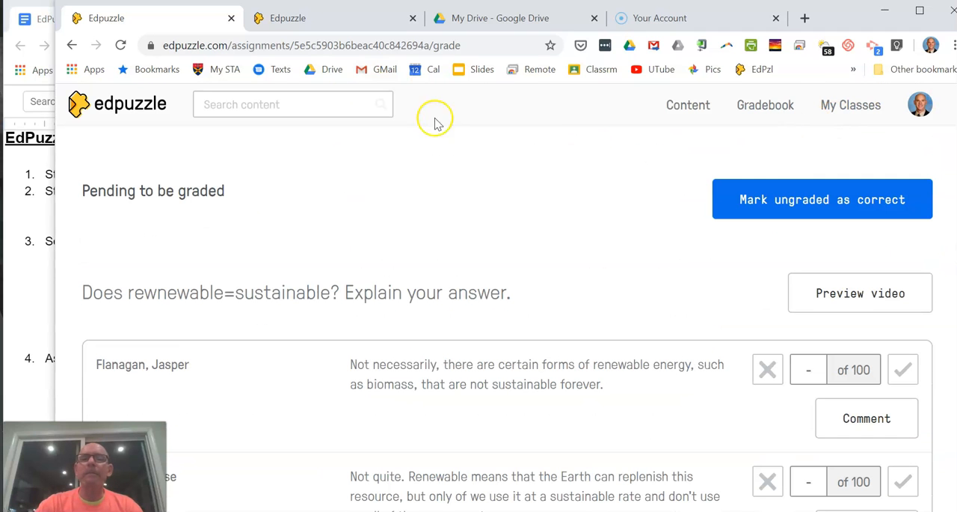
{"action": "left_click", "coordinate": [756, 105]}
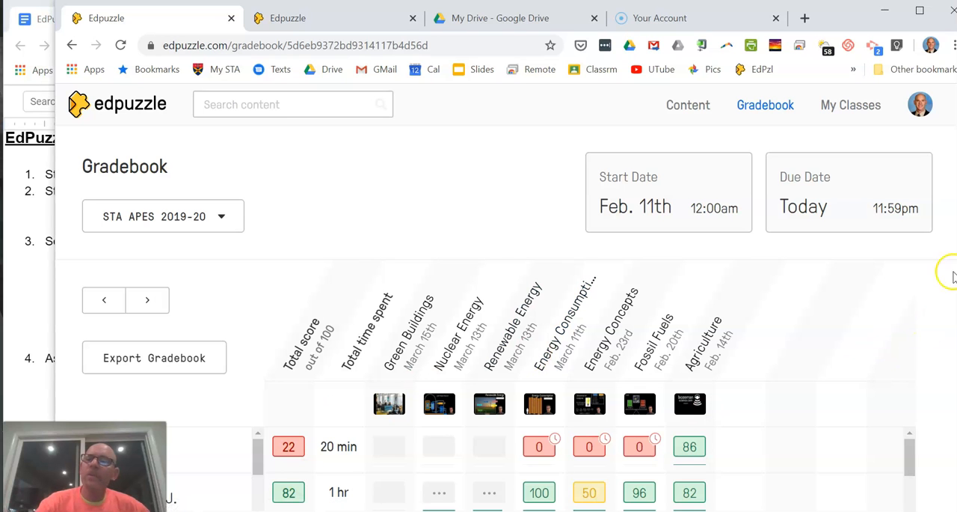
{"action": "scroll", "coordinate": [827, 363], "scroll_direction": "down", "scroll_amount": 2}
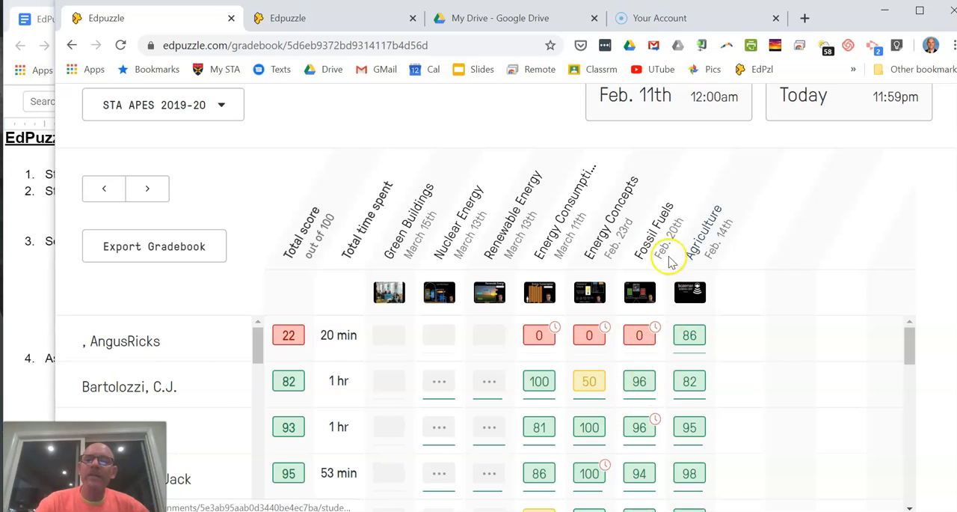
{"action": "left_click", "coordinate": [639, 381]}
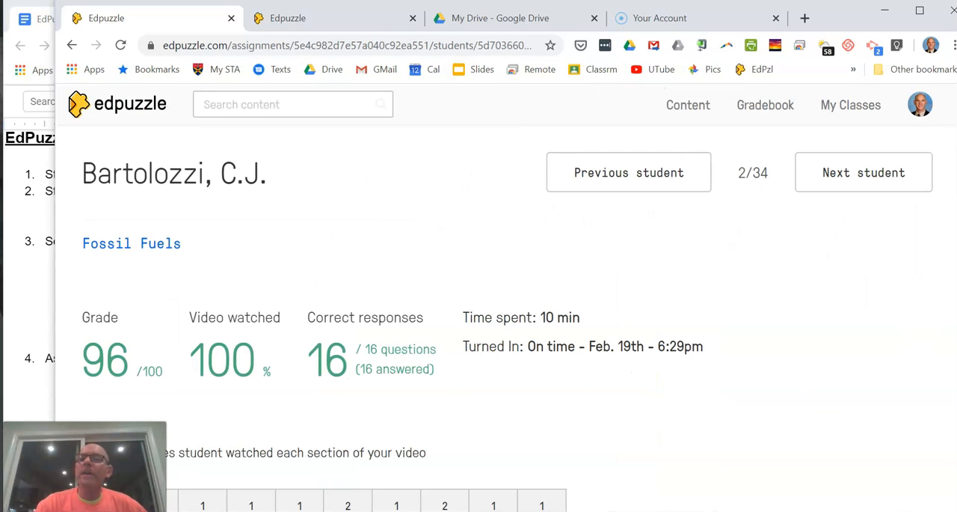
Step: Examine the student's Fossil Fuels viewing counts per video section and the answers and scores for each question
{"action": "scroll", "coordinate": [393, 378], "scroll_direction": "down", "scroll_amount": 3}
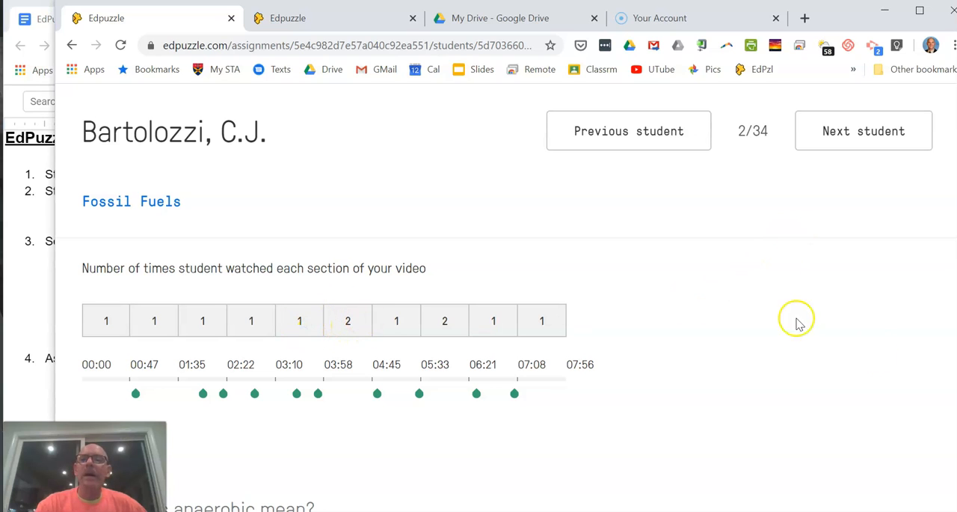
{"action": "scroll", "coordinate": [478, 337], "scroll_direction": "down", "scroll_amount": 8}
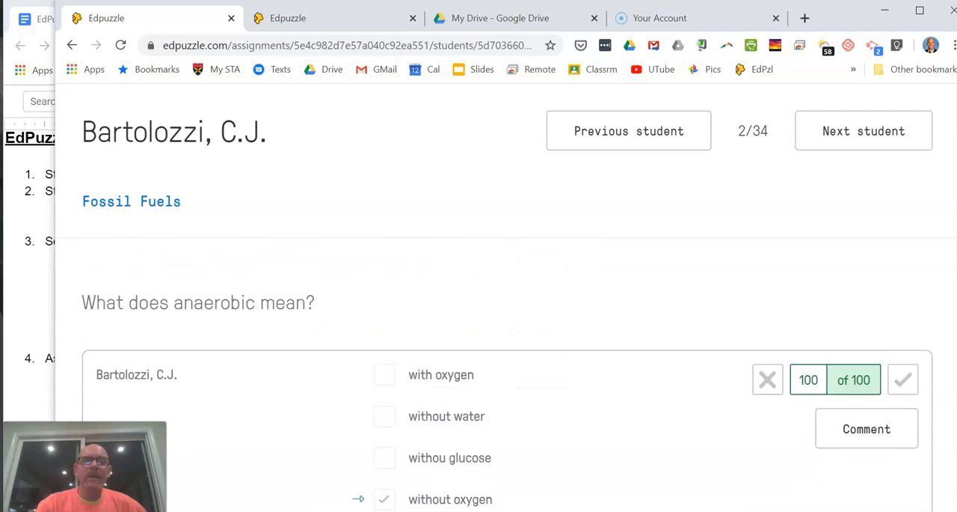
{"action": "scroll", "coordinate": [479, 374], "scroll_direction": "down", "scroll_amount": 5}
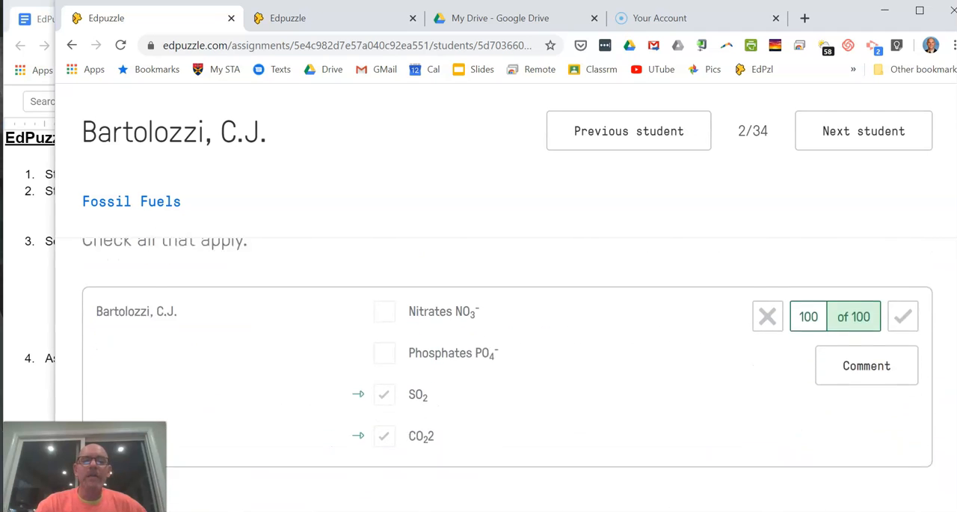
{"action": "scroll", "coordinate": [936, 232], "scroll_direction": "down", "scroll_amount": 4}
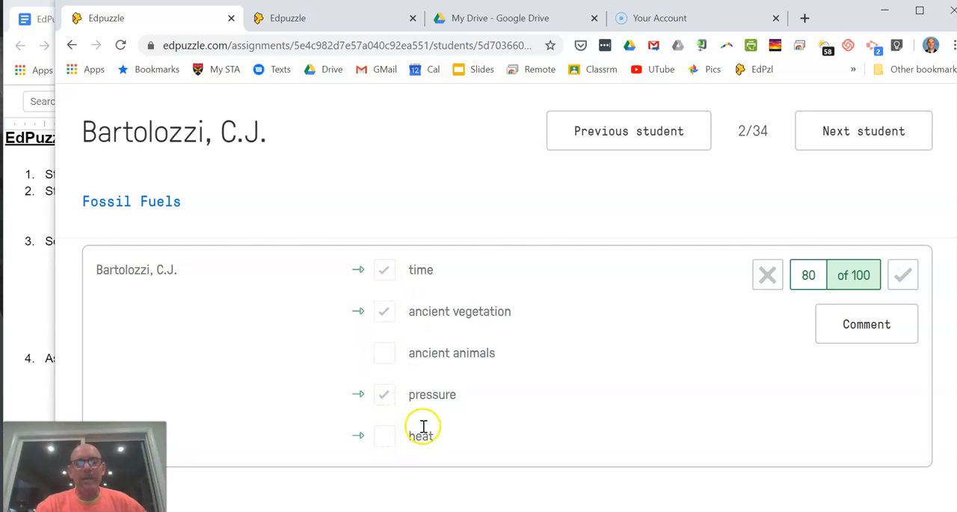
{"action": "scroll", "coordinate": [507, 374], "scroll_direction": "down", "scroll_amount": 3}
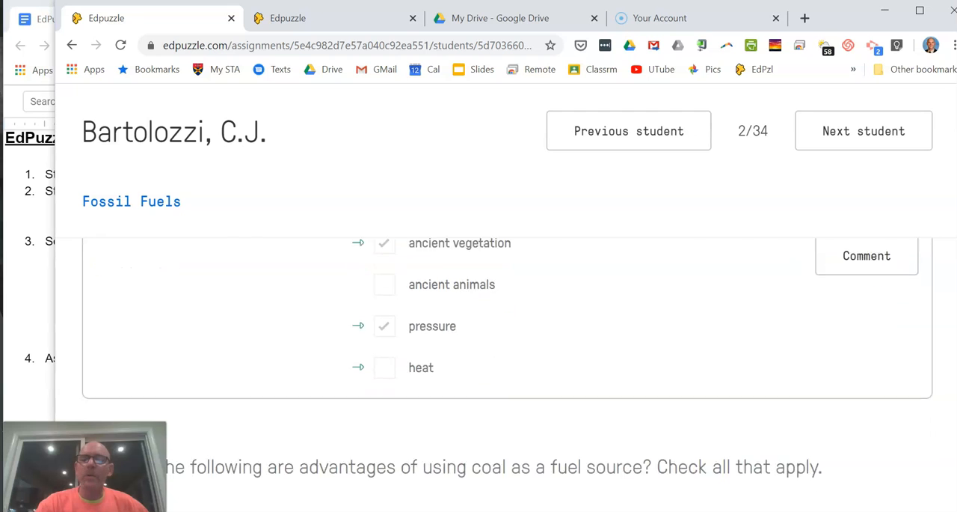
Step: Consult the "EdPuzzle - Distance Learning" outline and return to the student's Fossil Fuels results in Edpuzzle
{"action": "left_click", "coordinate": [45, 387]}
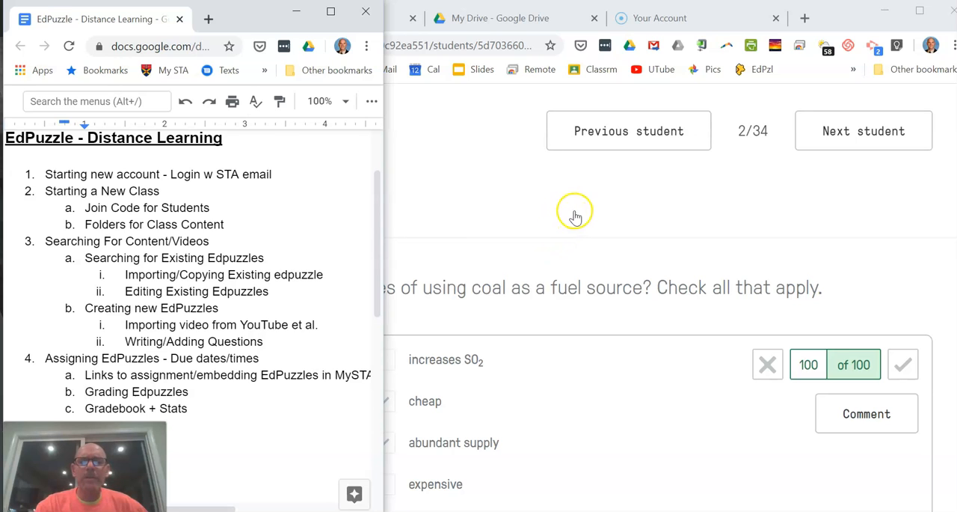
{"action": "left_click", "coordinate": [576, 215]}
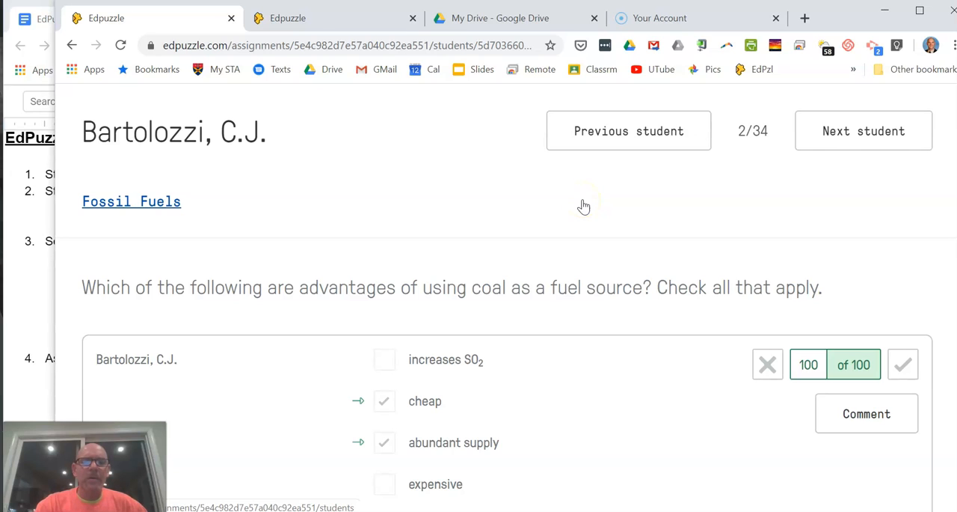
{"action": "left_click", "coordinate": [552, 226]}
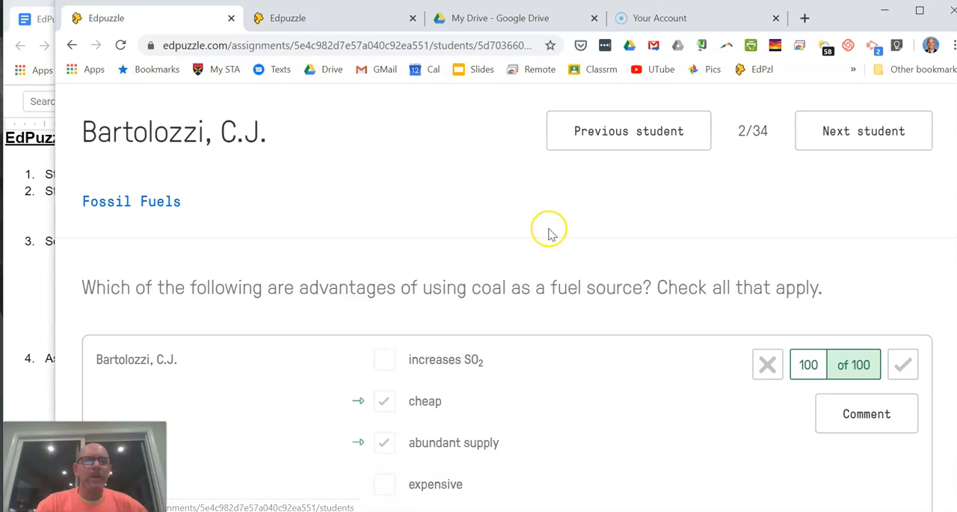